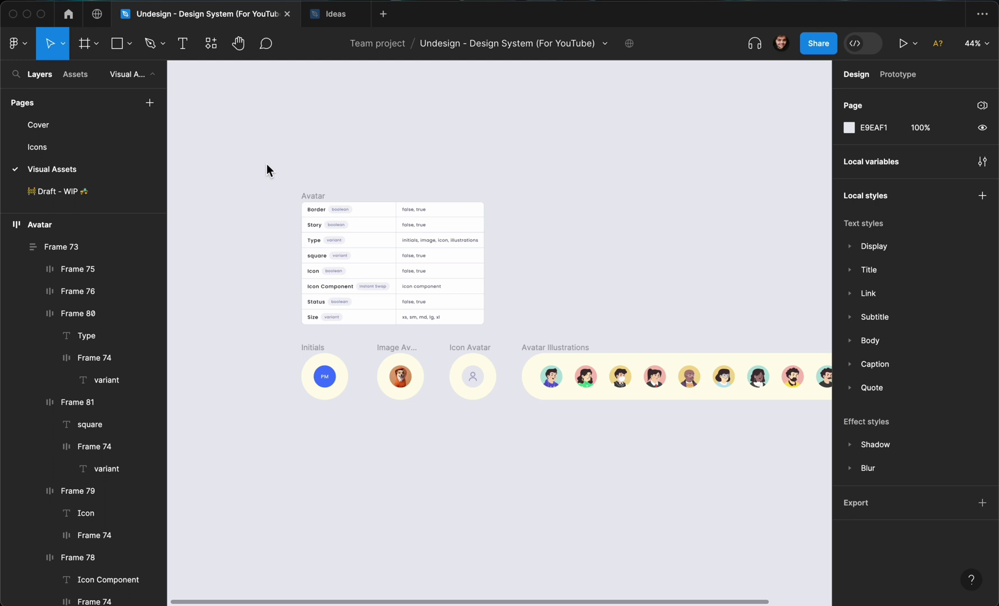
# Capitalise the fourth Avatar property label from 'square' to 'Square'
pyautogui.scroll(-1, 268, 204)
pyautogui.hscroll(1, 268, 204)
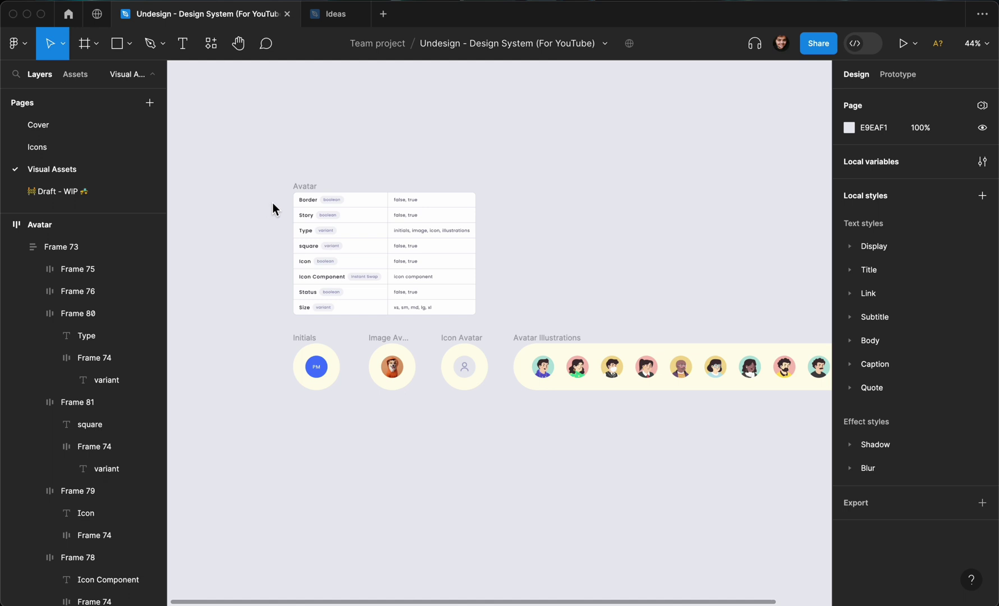
pyautogui.scroll(3, 273, 204)
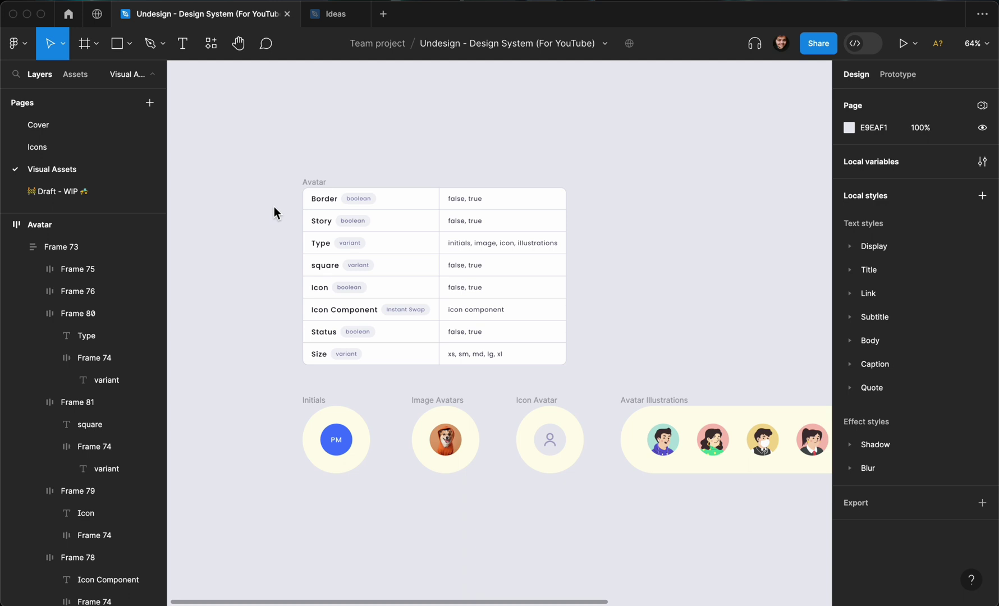
pyautogui.doubleClick(315, 262)
pyautogui.click(315, 266)
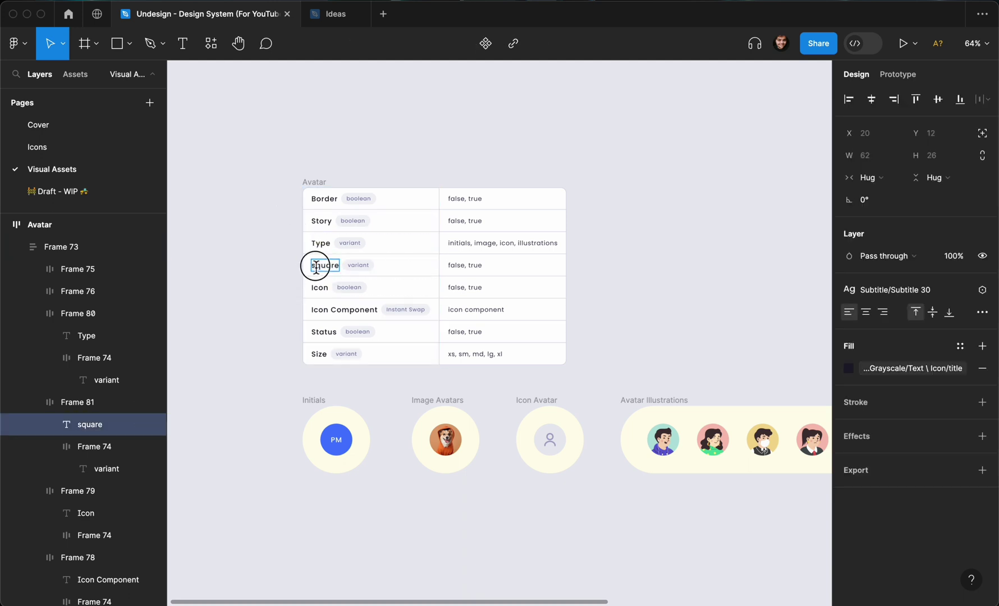
pyautogui.write('S')
pyautogui.press('Escape')
pyautogui.scroll(-2, 239, 267)
pyautogui.click(238, 264)
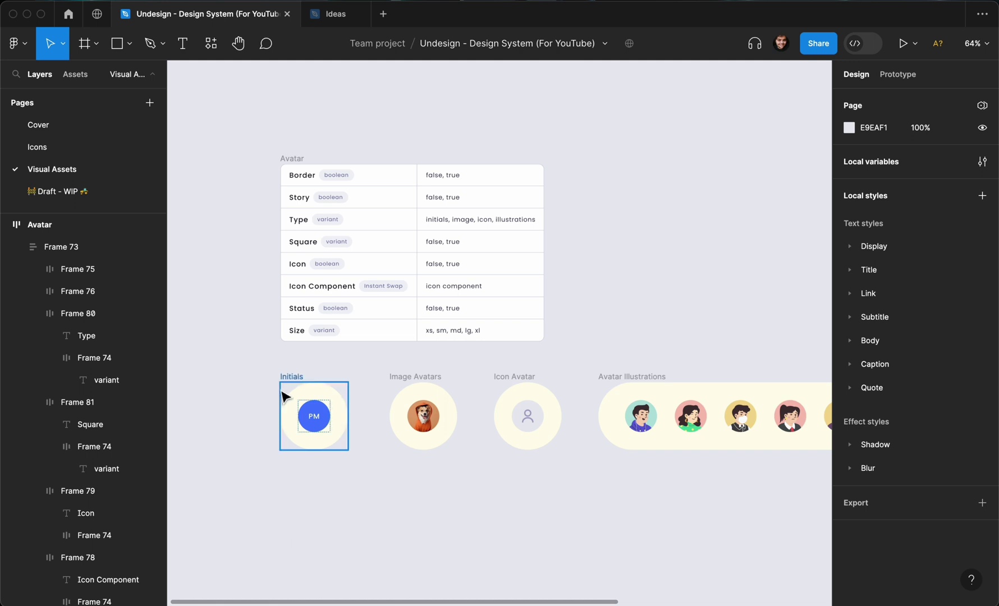
pyautogui.click(312, 415)
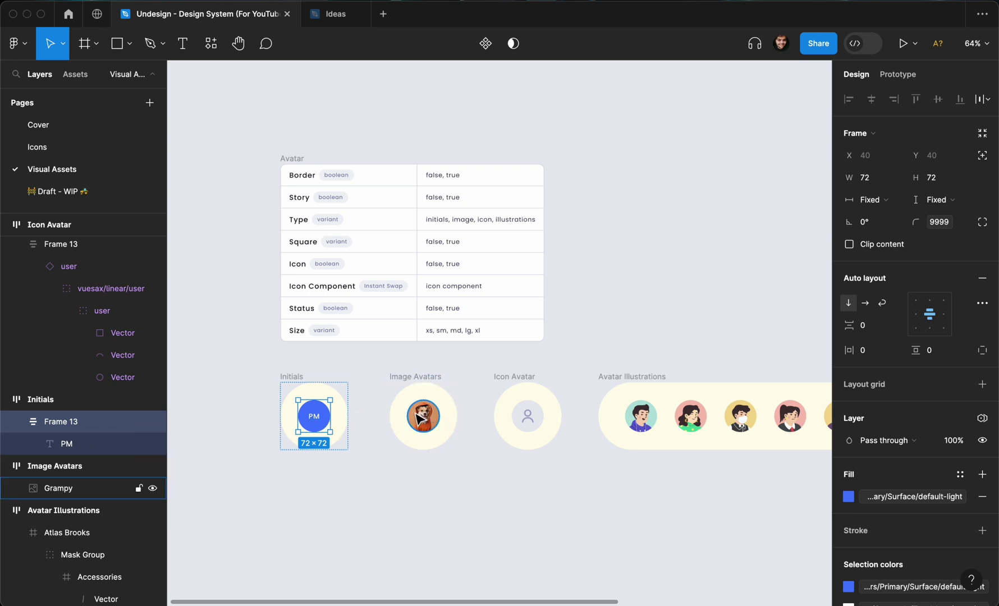
pyautogui.click(526, 420)
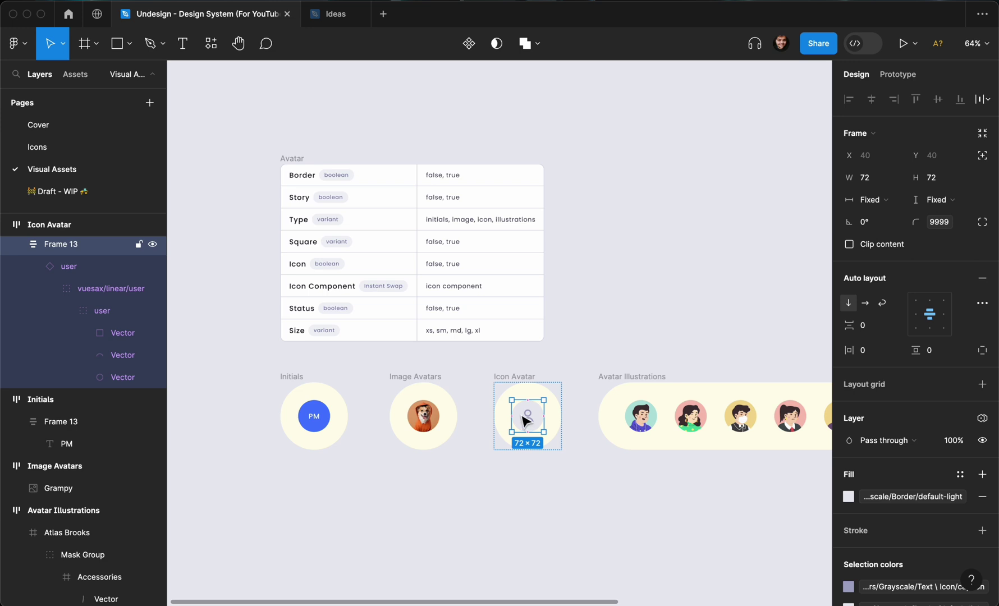
pyautogui.hscroll(2, 528, 421)
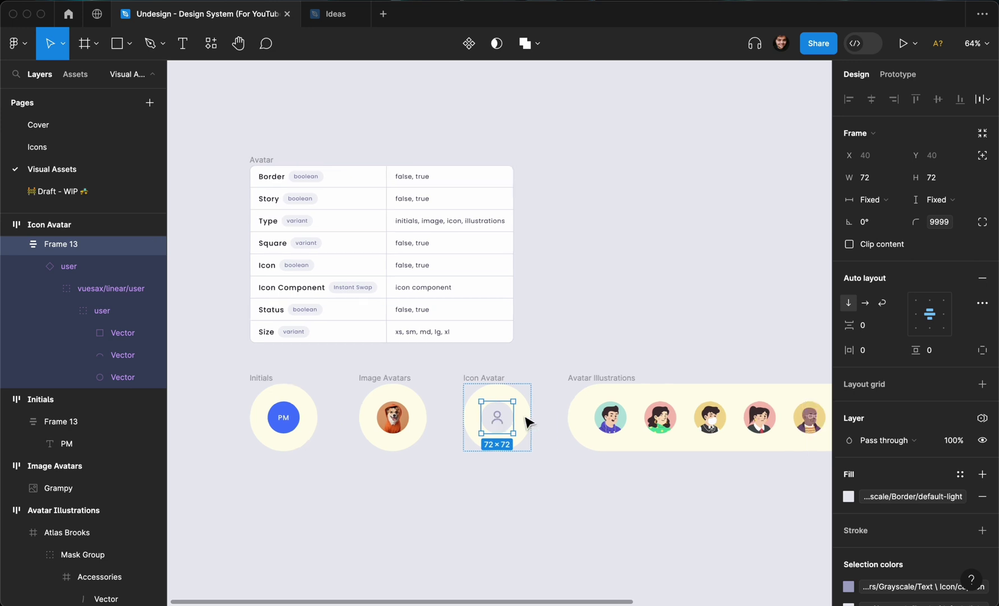
pyautogui.click(578, 387)
pyautogui.hscroll(5, 588, 384)
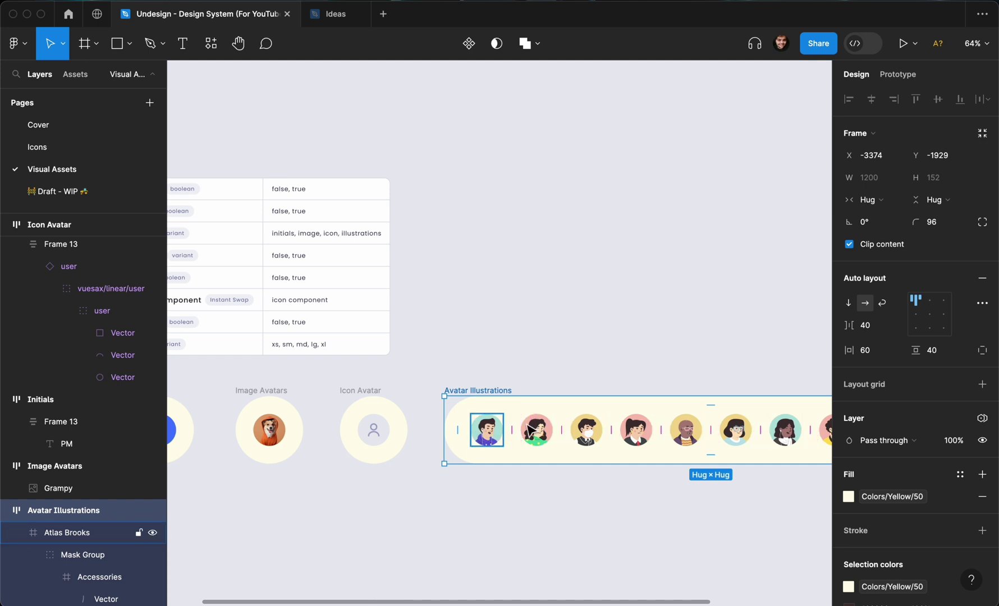
pyautogui.hscroll(5, 584, 427)
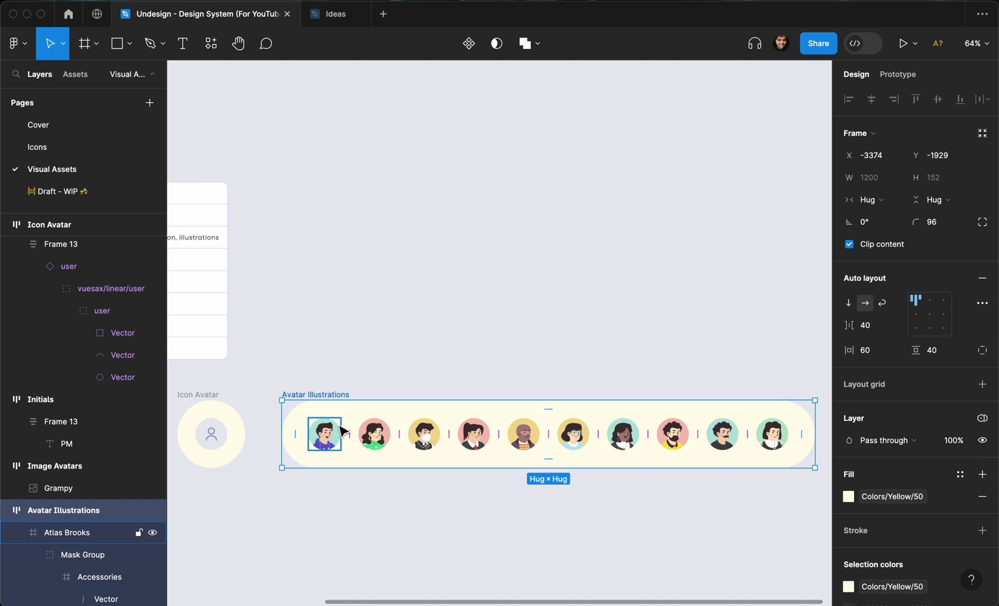
pyautogui.hscroll(-6, 341, 431)
pyautogui.scroll(2, 289, 415)
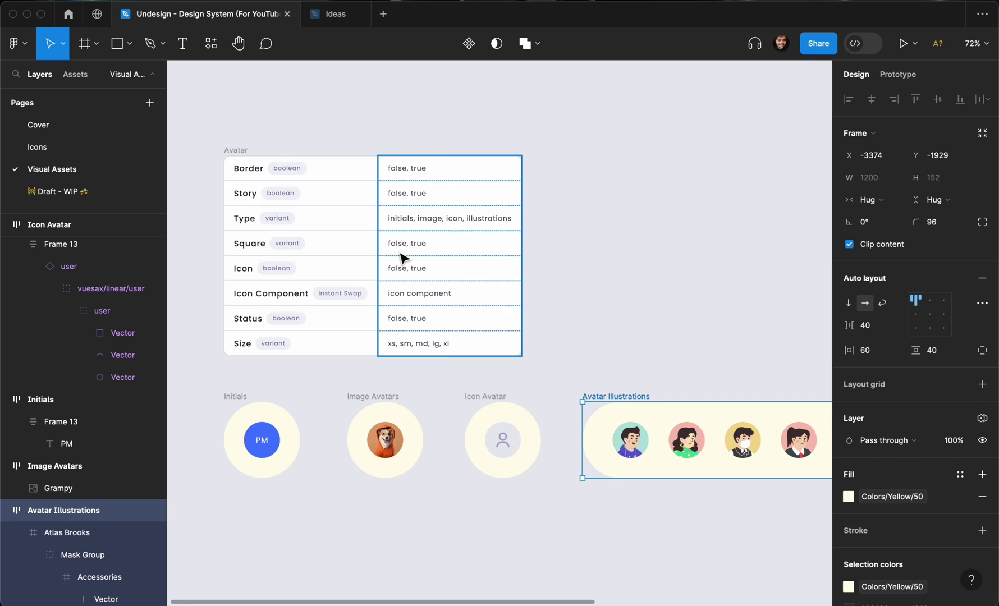
pyautogui.scroll(-2, 371, 306)
pyautogui.hscroll(-2, 370, 306)
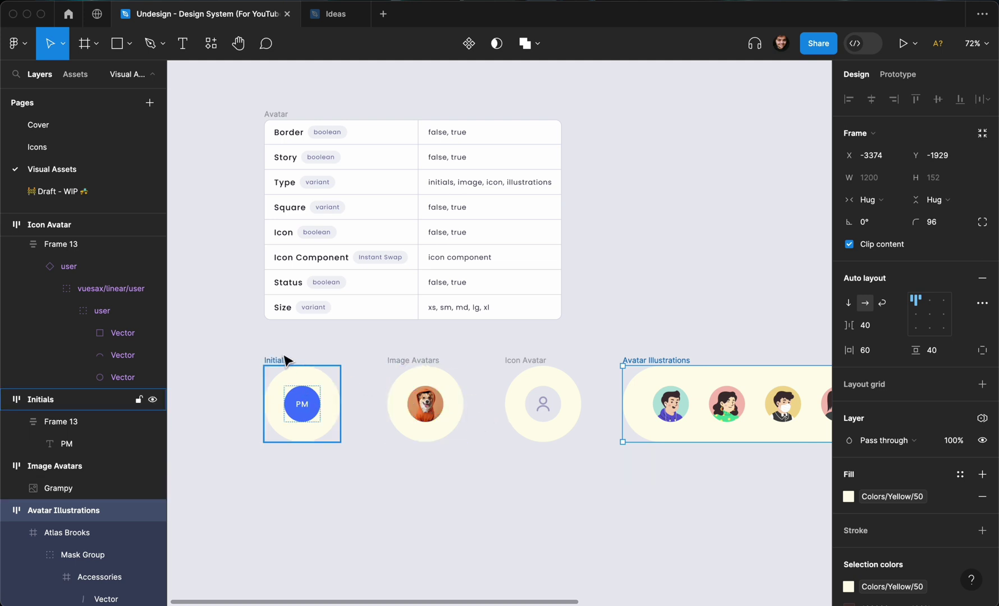
# Ungroup the four avatar samples from their yellow labelled wrapper frames
pyautogui.moveTo(240, 346); pyautogui.dragTo(714, 477)
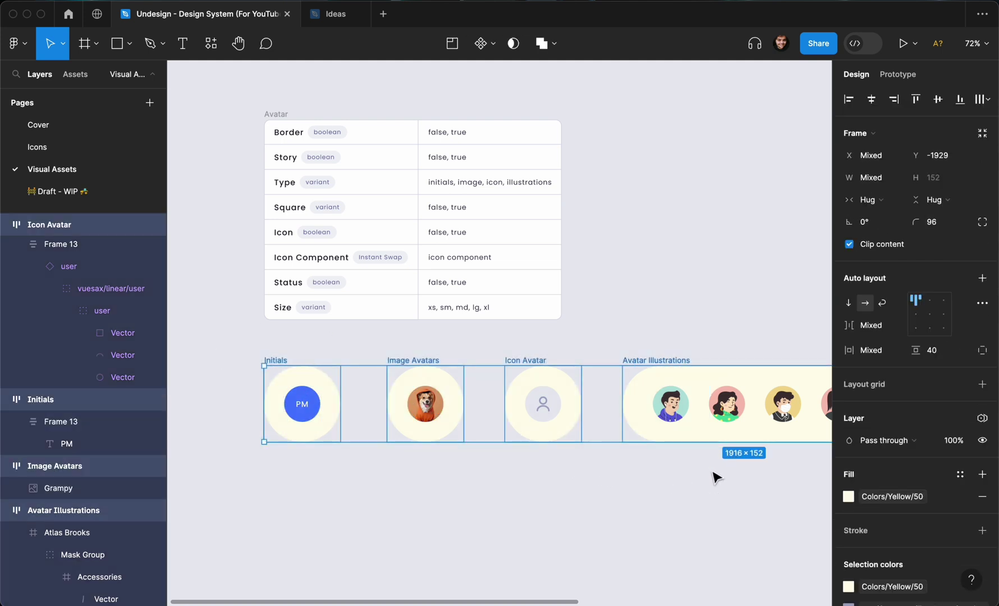
pyautogui.press('super+shift+g')
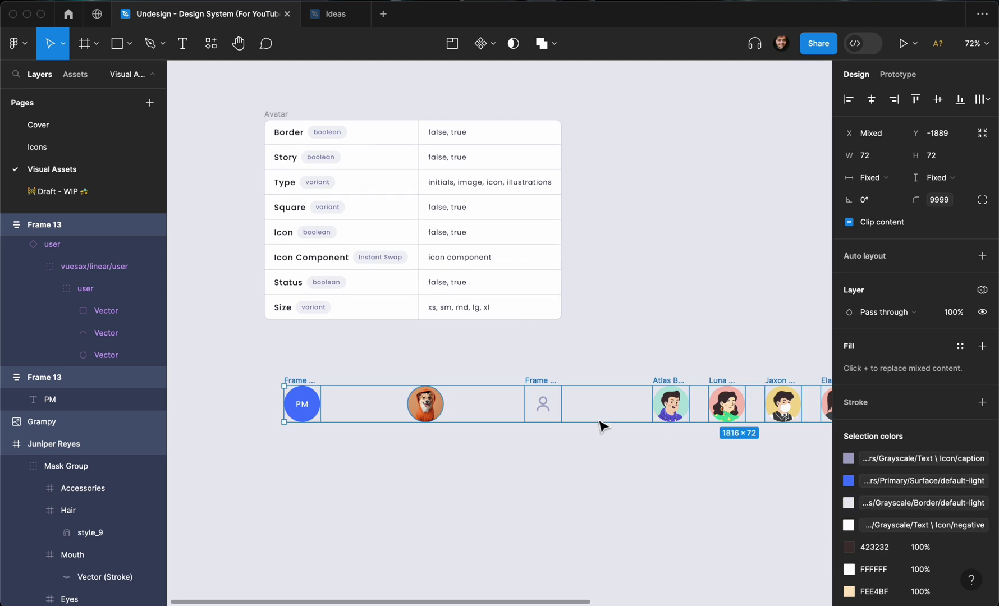
pyautogui.scroll(-5, 600, 427)
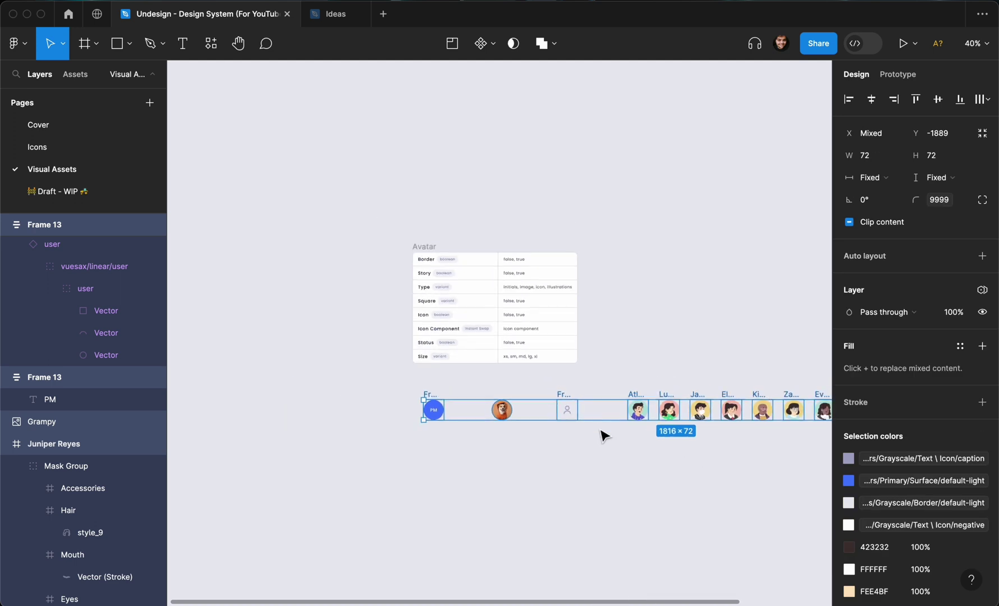
pyautogui.click(600, 435)
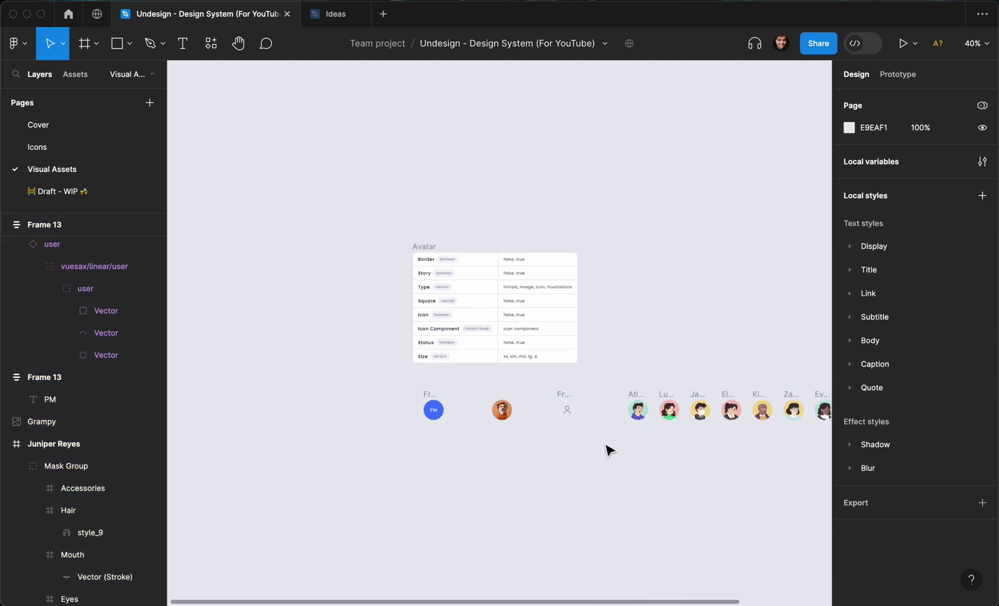
# Move the PM initials circle down below the avatar row
pyautogui.hscroll(2, 605, 444)
pyautogui.scroll(2, 606, 448)
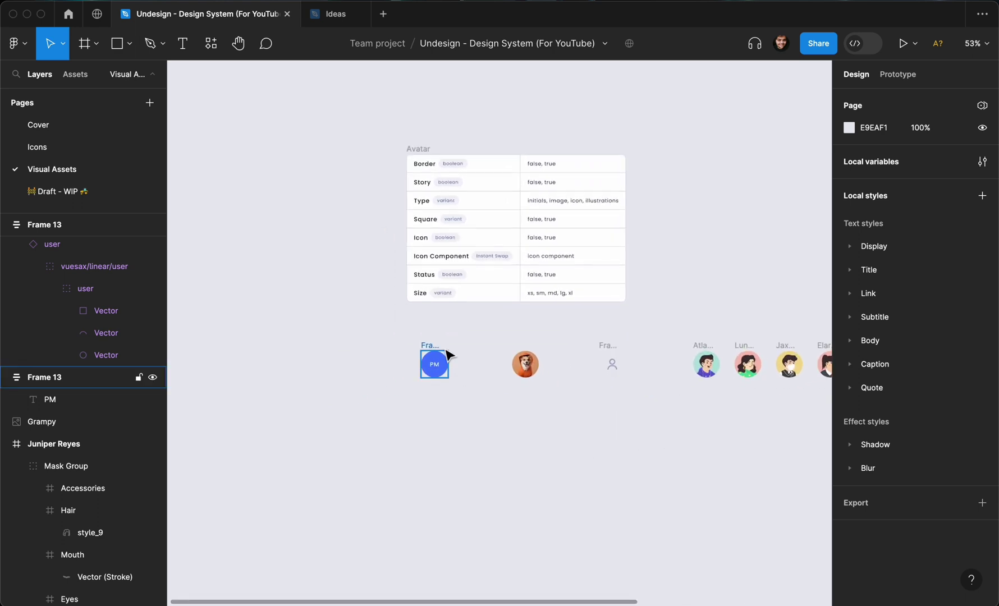
pyautogui.click(440, 352)
pyautogui.scroll(3, 440, 359)
pyautogui.moveTo(431, 352); pyautogui.dragTo(445, 455)
pyautogui.scroll(-3, 445, 455)
pyautogui.hscroll(2, 444, 449)
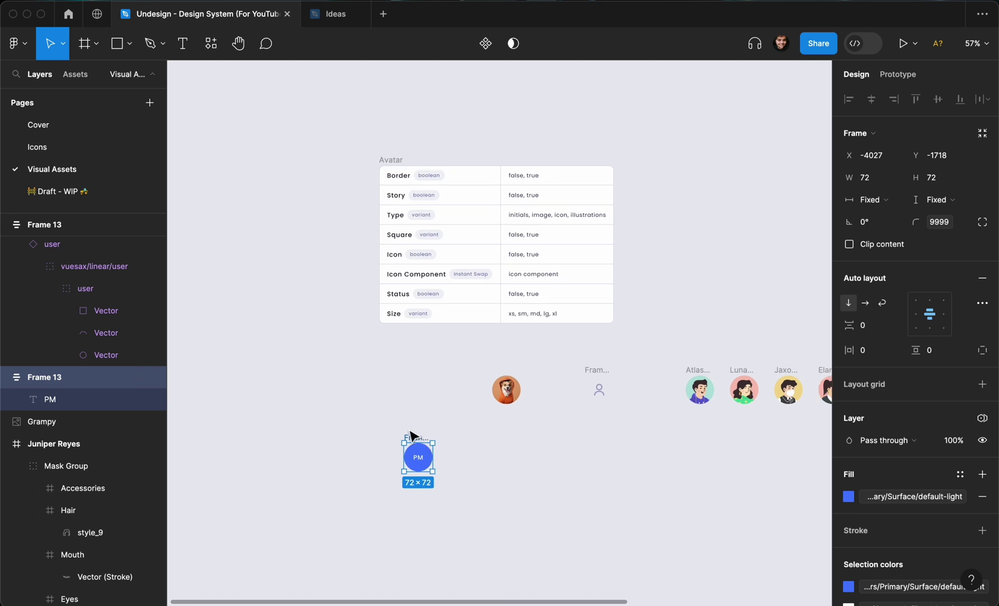
# Turn the PM circle into a component named Avatar
pyautogui.click(486, 48)
pyautogui.press('super+r')
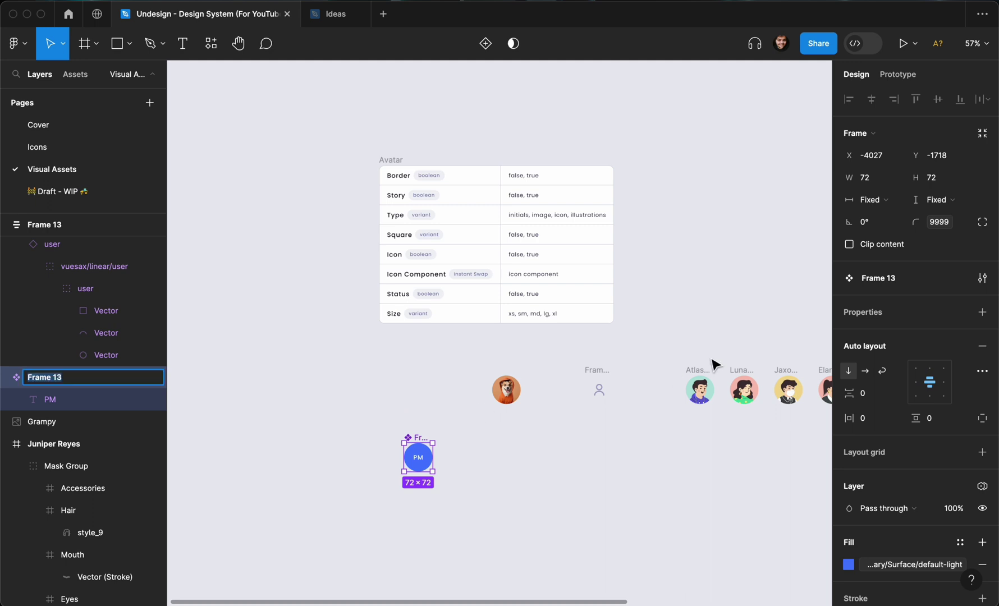
pyautogui.write('Avatar')
pyautogui.press('Return')
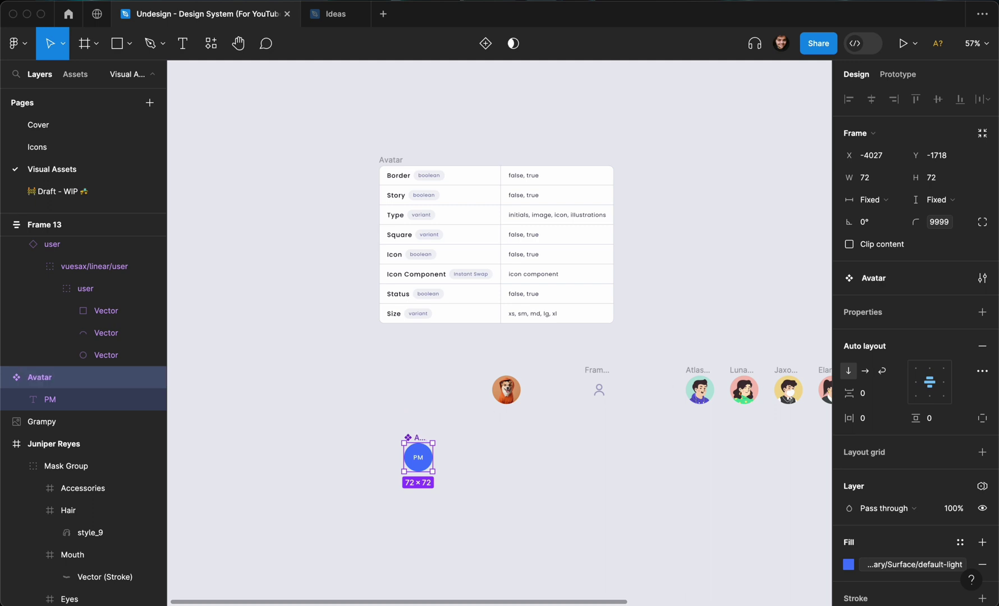
# Add a Variant property named Border to the Avatar component
pyautogui.click(983, 313)
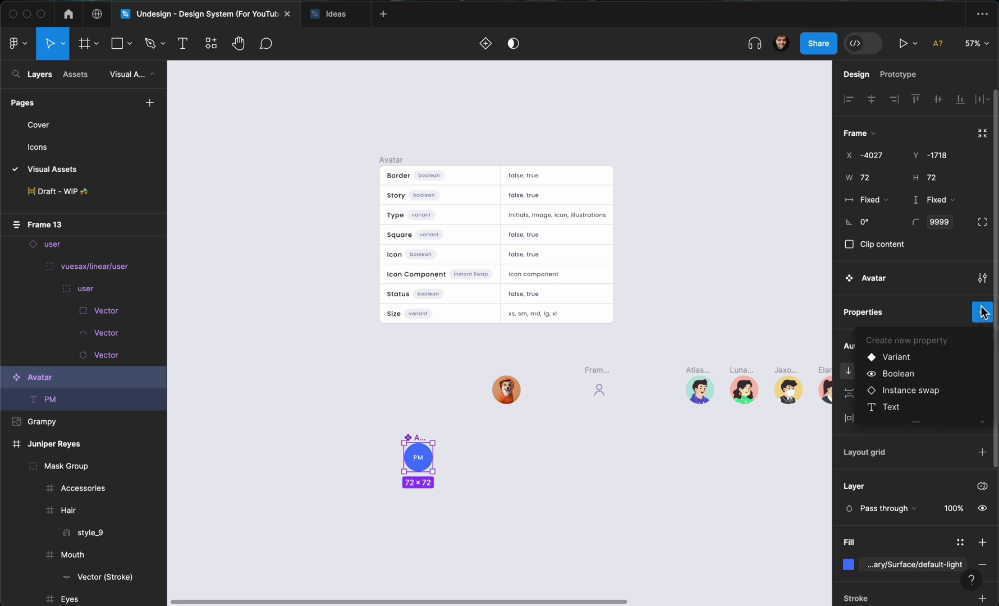
pyautogui.click(907, 359)
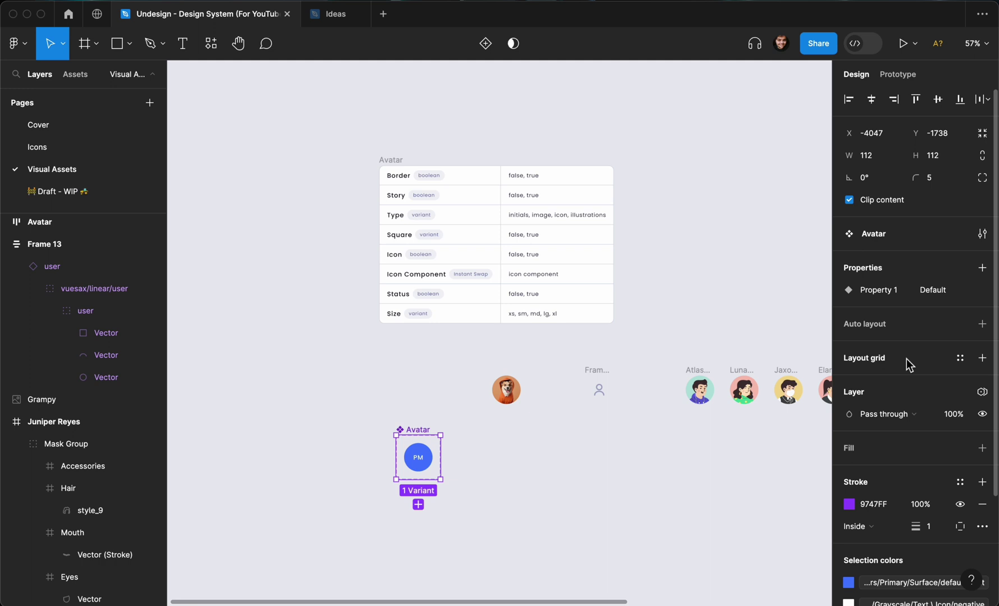
pyautogui.doubleClick(897, 289)
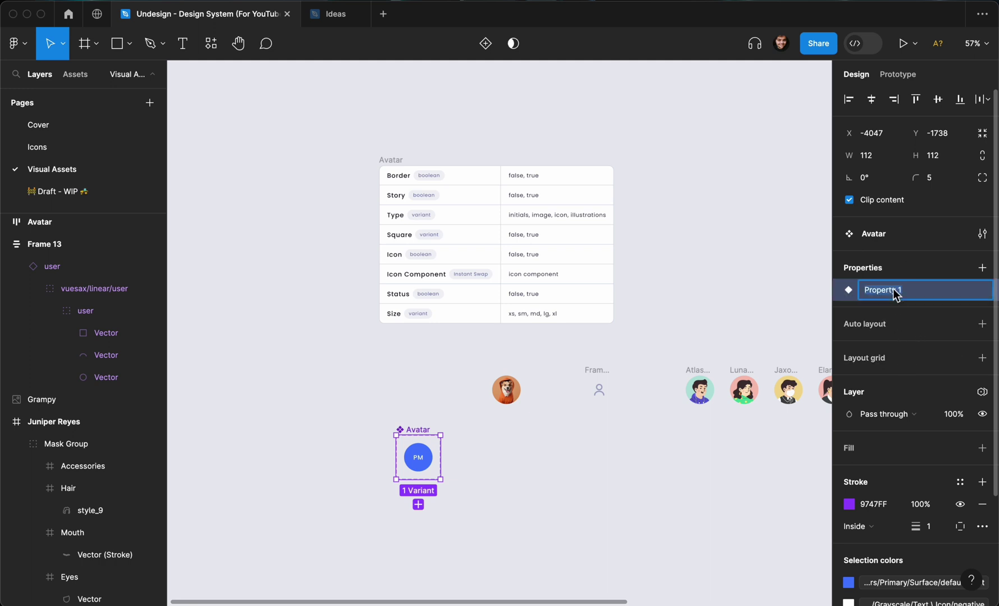
pyautogui.write('Border')
pyautogui.press('Return')
pyautogui.doubleClick(931, 290)
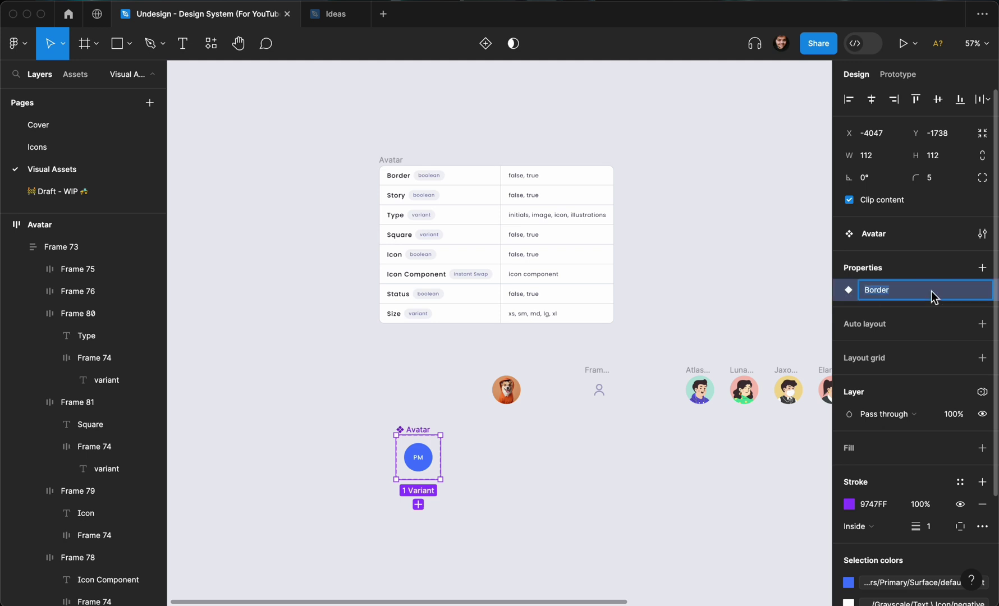
pyautogui.click(575, 388)
# Set the PM variant's Border value to false
pyautogui.click(437, 464)
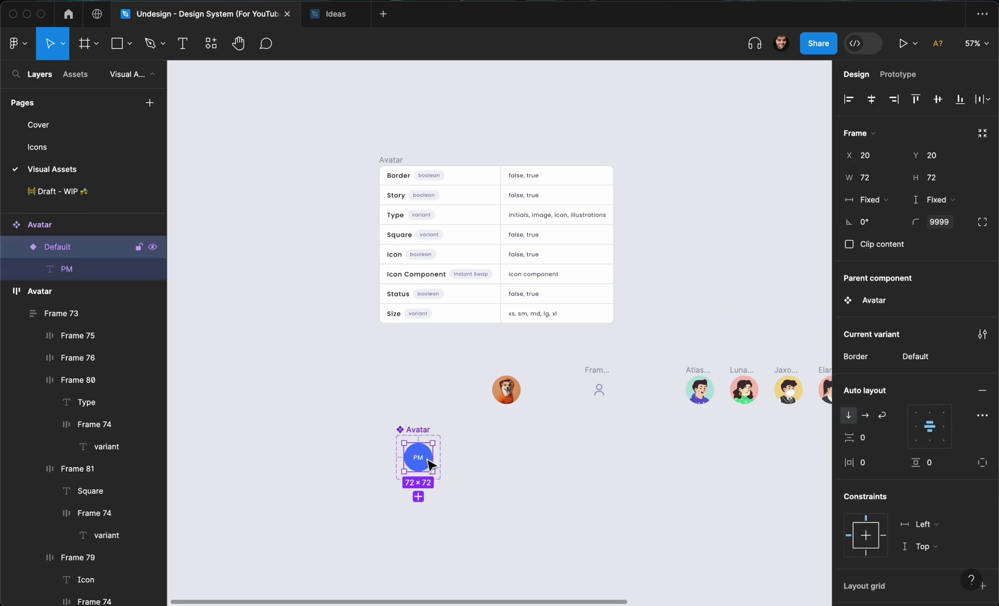
pyautogui.click(912, 358)
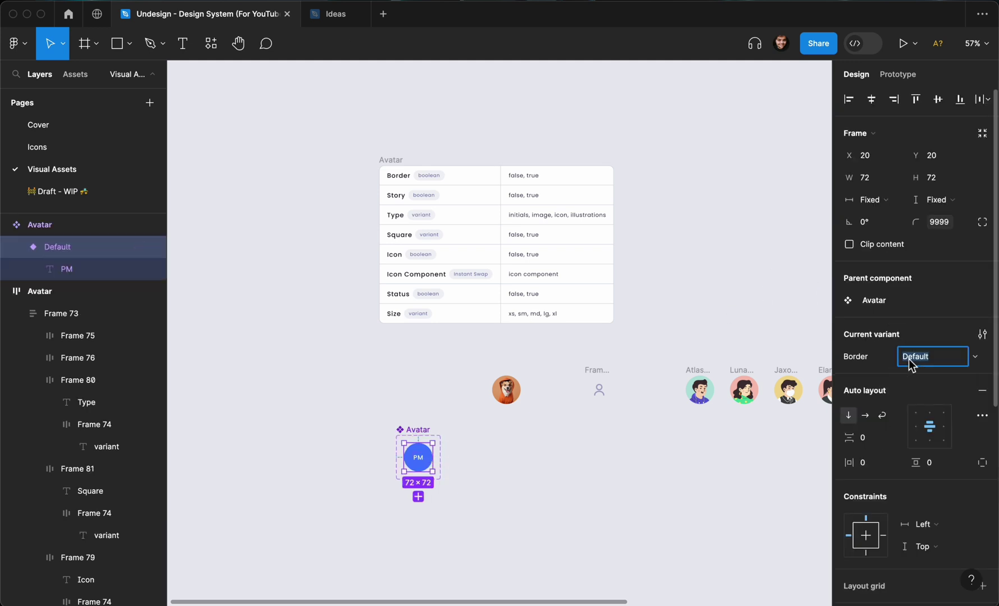
pyautogui.write('false')
pyautogui.press('Return')
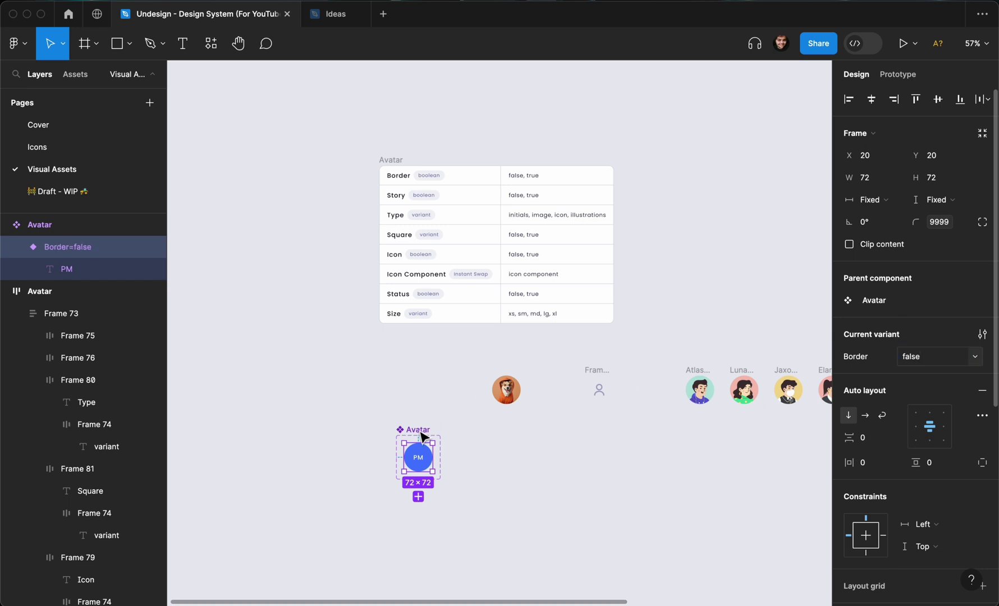
# Enlarge the Avatar component set to 2644×1226
pyautogui.click(418, 430)
pyautogui.scroll(-3, 431, 456)
pyautogui.moveTo(434, 464); pyautogui.dragTo(737, 586)
pyautogui.hscroll(-5, 382, 483)
pyautogui.scroll(5, 381, 484)
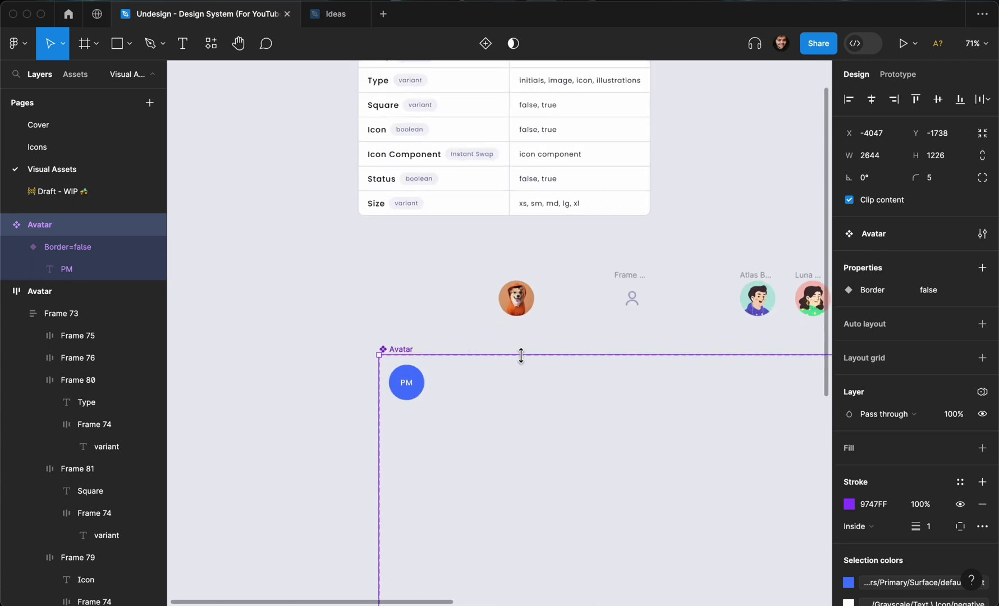
# Make the Grampy dog avatar a component and place it beside PM as Border=Border2
pyautogui.hscroll(2, 472, 302)
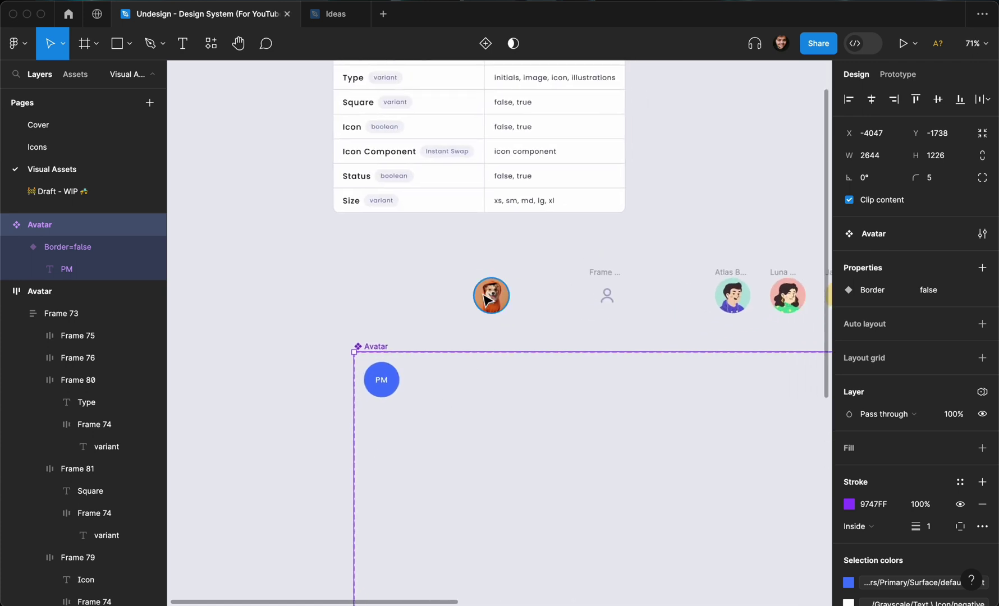
pyautogui.click(487, 297)
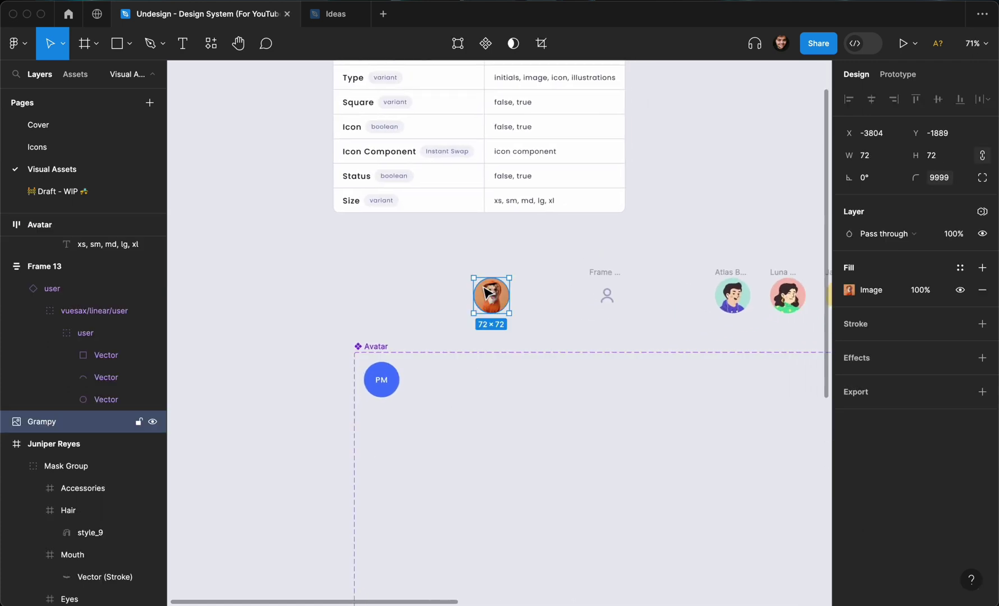
pyautogui.click(486, 47)
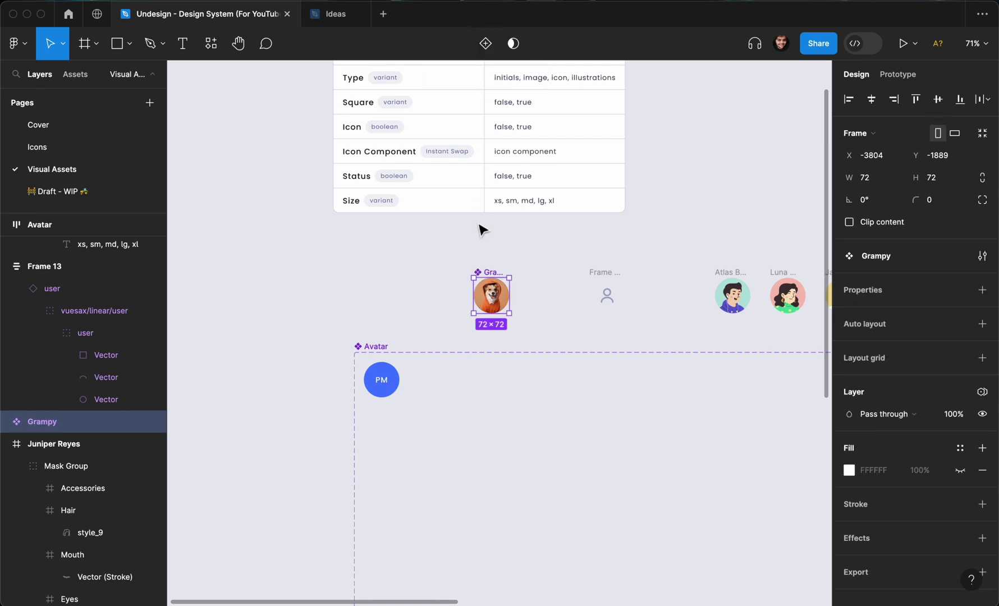
pyautogui.press('Delete')
pyautogui.click(388, 352)
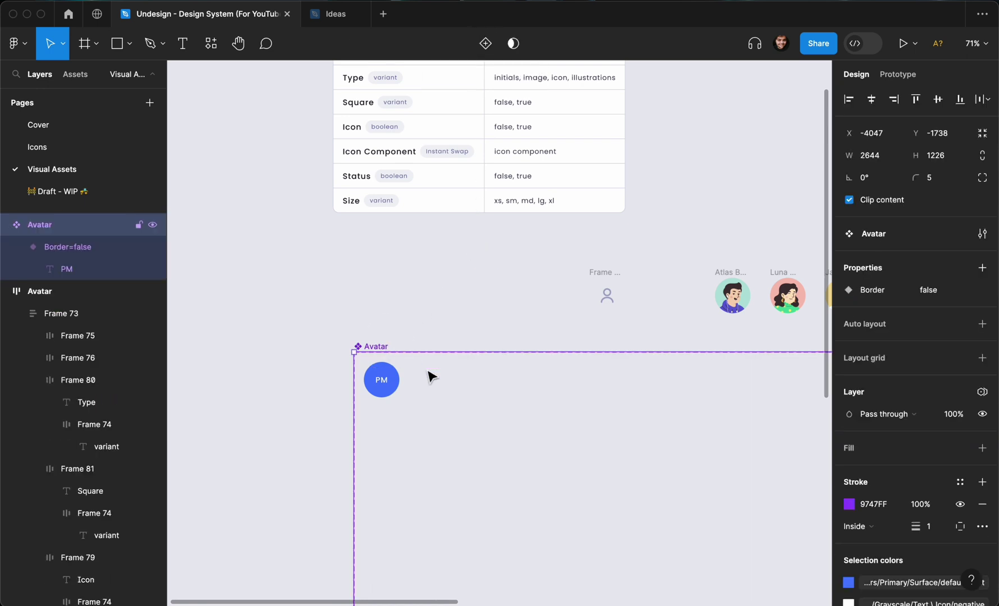
pyautogui.hotkey('ctrl', 'v')
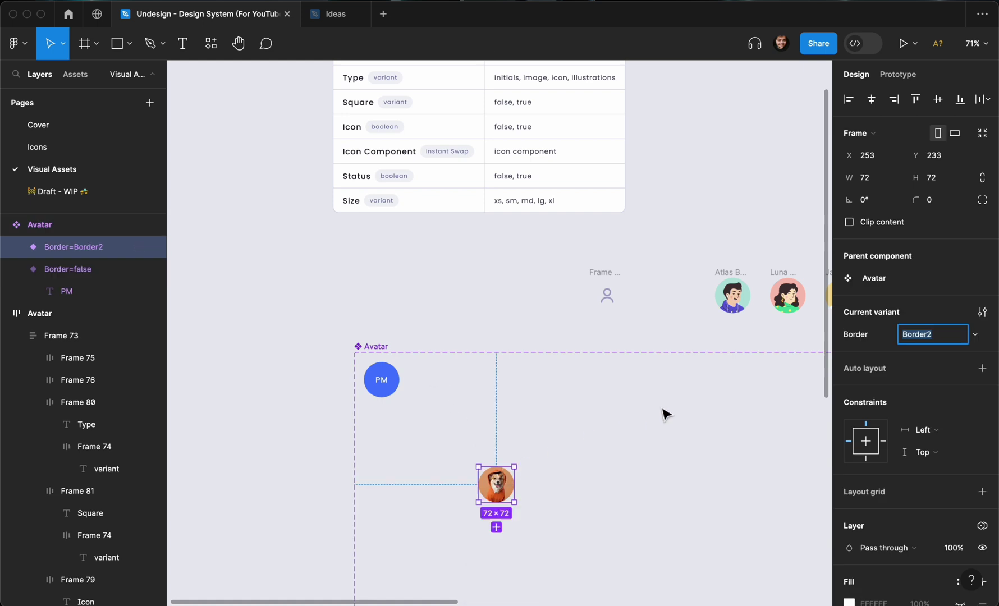
pyautogui.moveTo(507, 487); pyautogui.dragTo(459, 382)
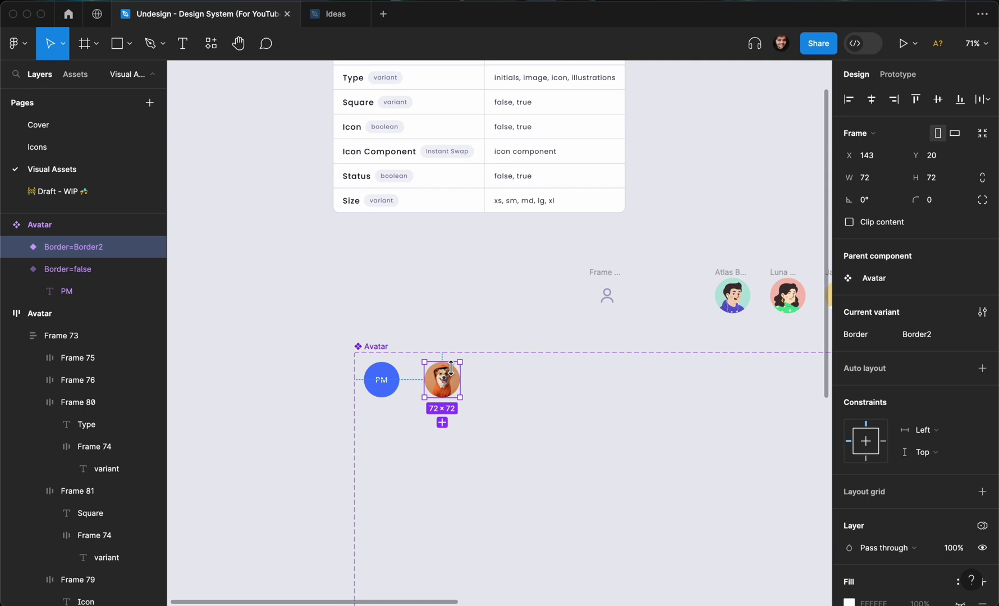
pyautogui.scroll(3, 380, 281)
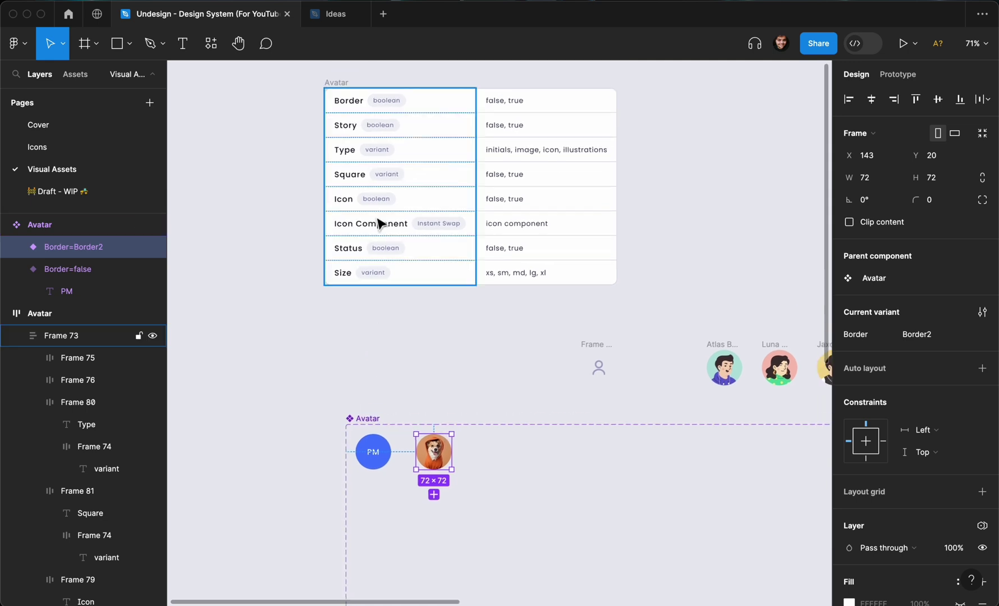
pyautogui.click(380, 429)
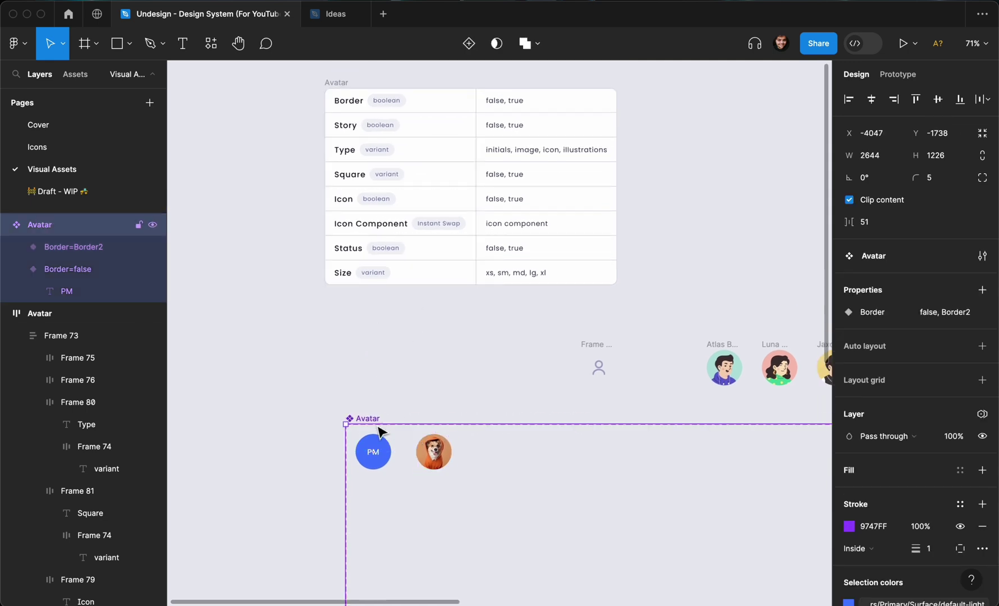
# Add a Variant property named Type with default value initials
pyautogui.click(983, 290)
pyautogui.click(859, 335)
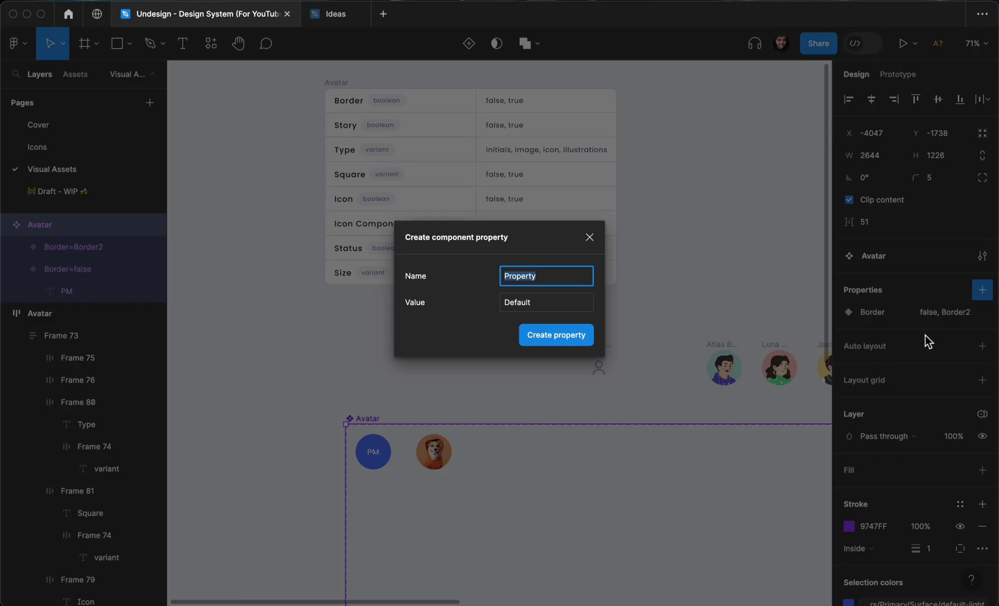
pyautogui.write('Type')
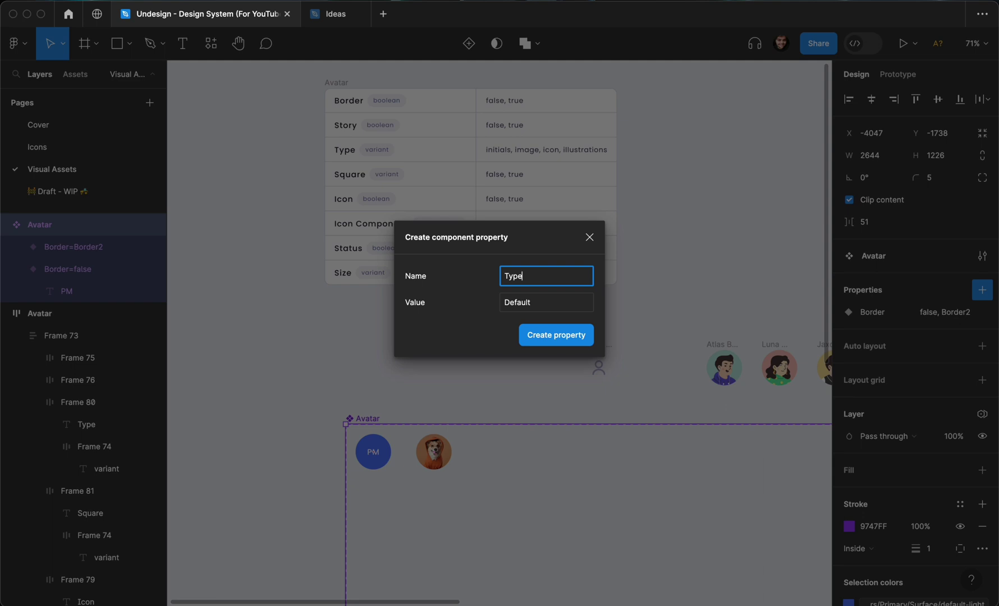
pyautogui.click(565, 308)
pyautogui.write('initials')
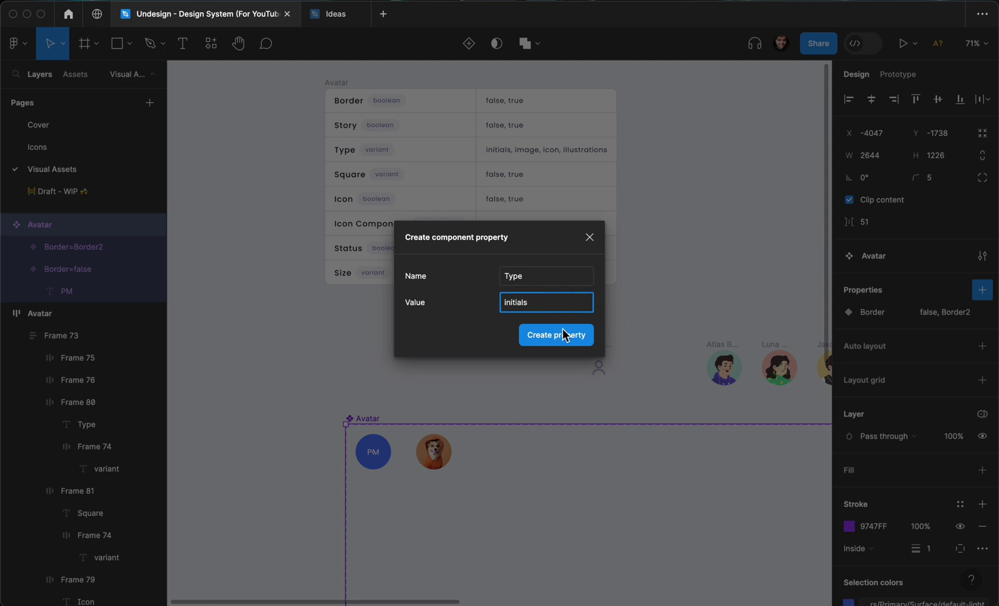
pyautogui.click(562, 335)
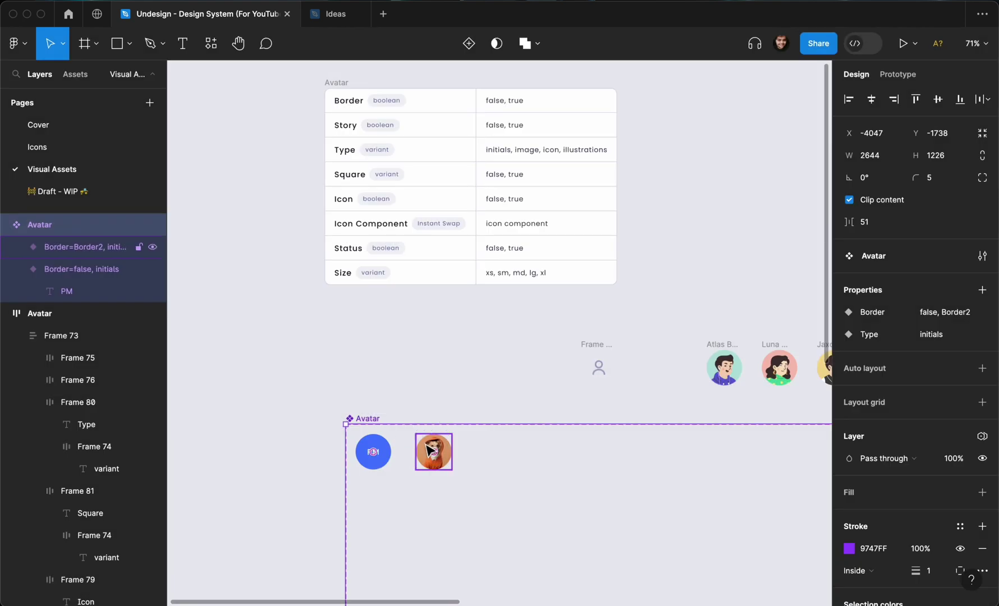
# Set the dog variant to Border=false and Type=image
pyautogui.click(431, 449)
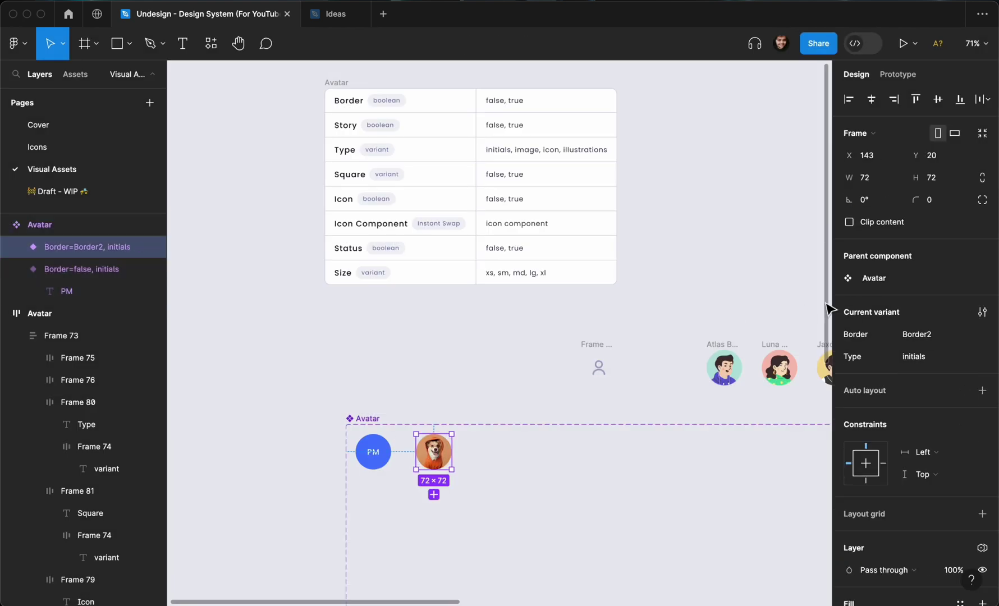
pyautogui.click(903, 337)
pyautogui.write('false')
pyautogui.press('Return')
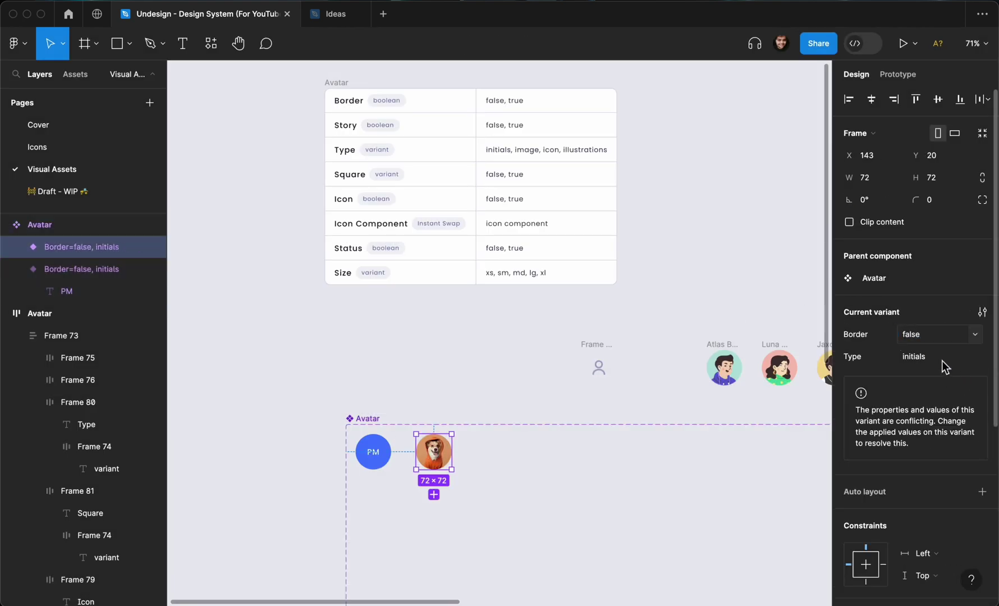
pyautogui.click(939, 359)
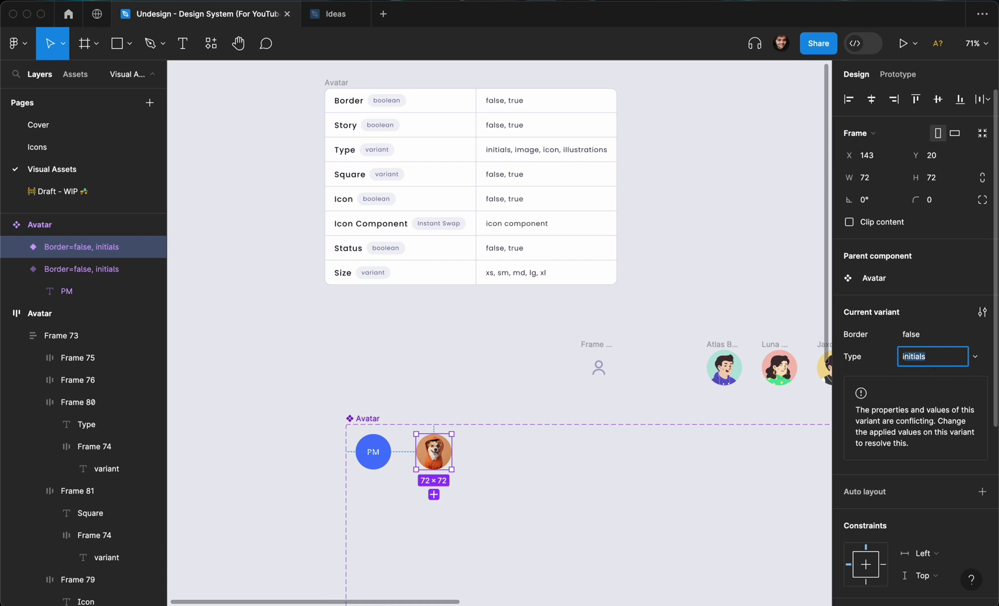
pyautogui.write('image')
pyautogui.press('Return')
pyautogui.click(562, 344)
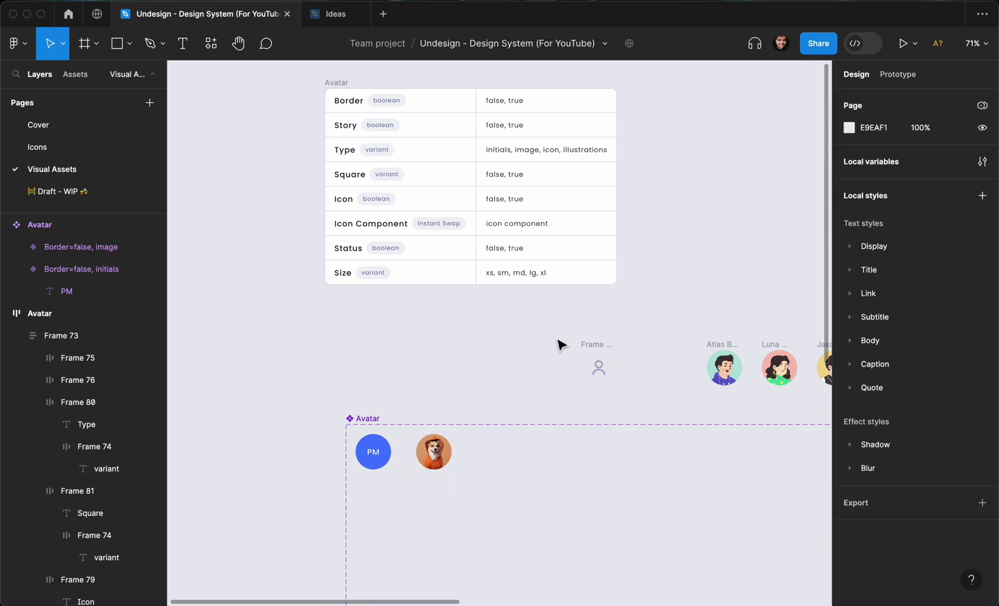
# Select the user icon avatar, the dog variant and the first illustrated character avatar in turn
pyautogui.hscroll(3, 560, 345)
pyautogui.click(549, 363)
pyautogui.hscroll(2, 549, 359)
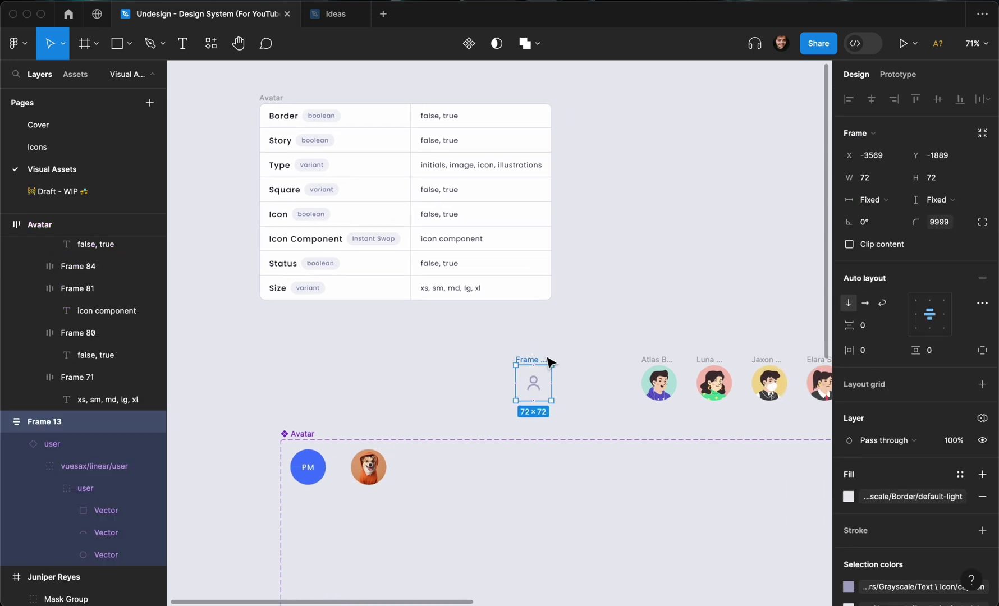
pyautogui.click(369, 464)
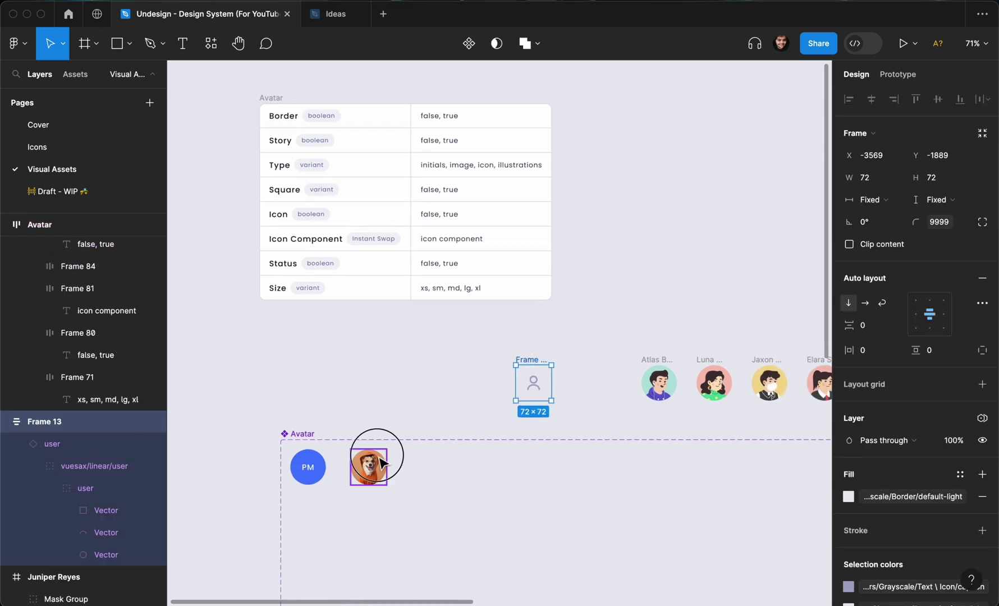
pyautogui.click(673, 360)
pyautogui.hscroll(2, 670, 360)
pyautogui.hscroll(2, 627, 374)
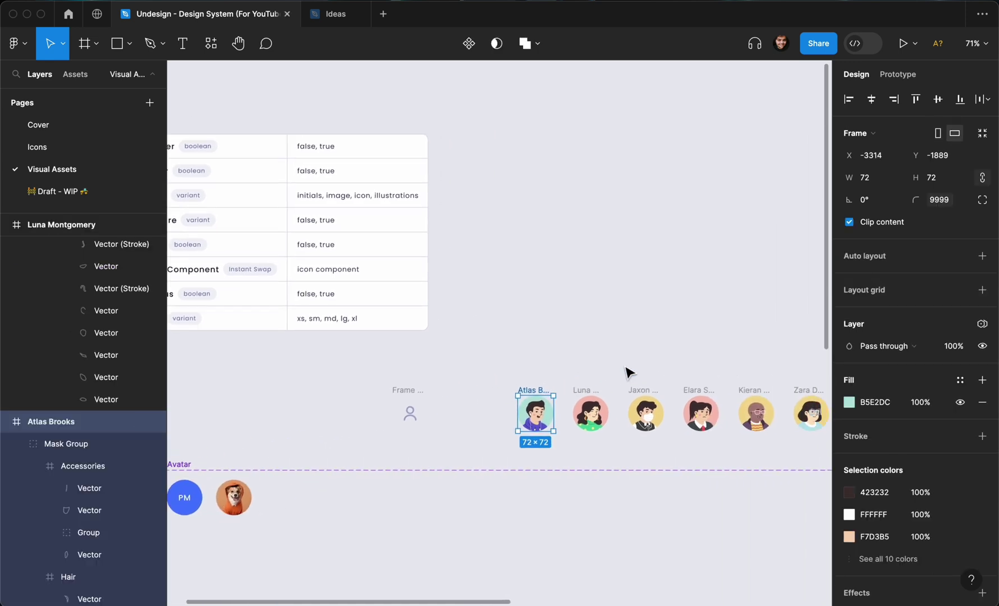
pyautogui.scroll(-2, 575, 390)
pyautogui.hscroll(3, 569, 388)
# Duplicate the Type row of the property table and relabel it 'Illustration Component'
pyautogui.hscroll(3, 584, 393)
pyautogui.hscroll(-1, 607, 397)
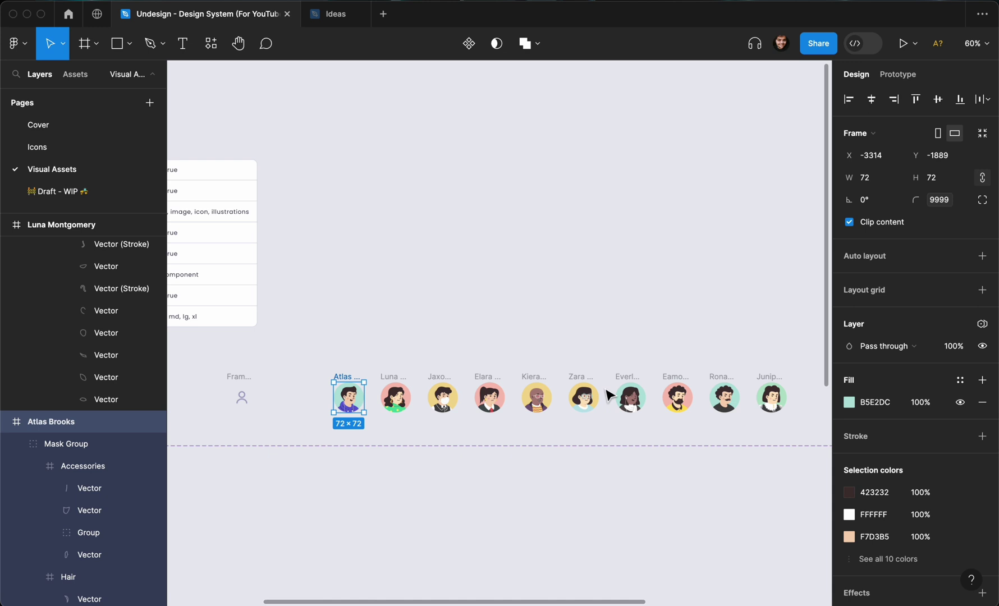
pyautogui.scroll(2, 607, 397)
pyautogui.hscroll(-5, 606, 397)
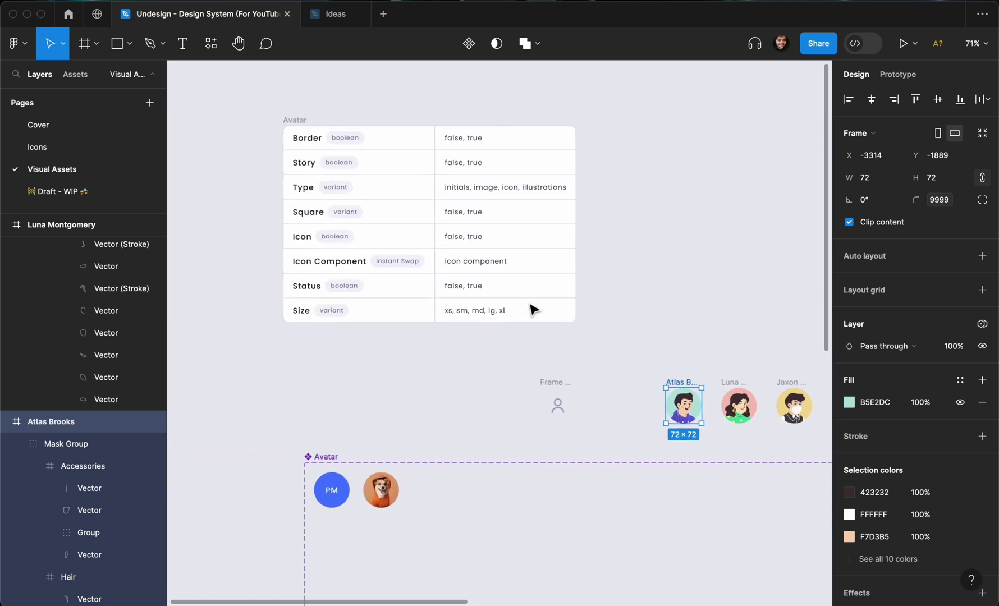
pyautogui.doubleClick(384, 197)
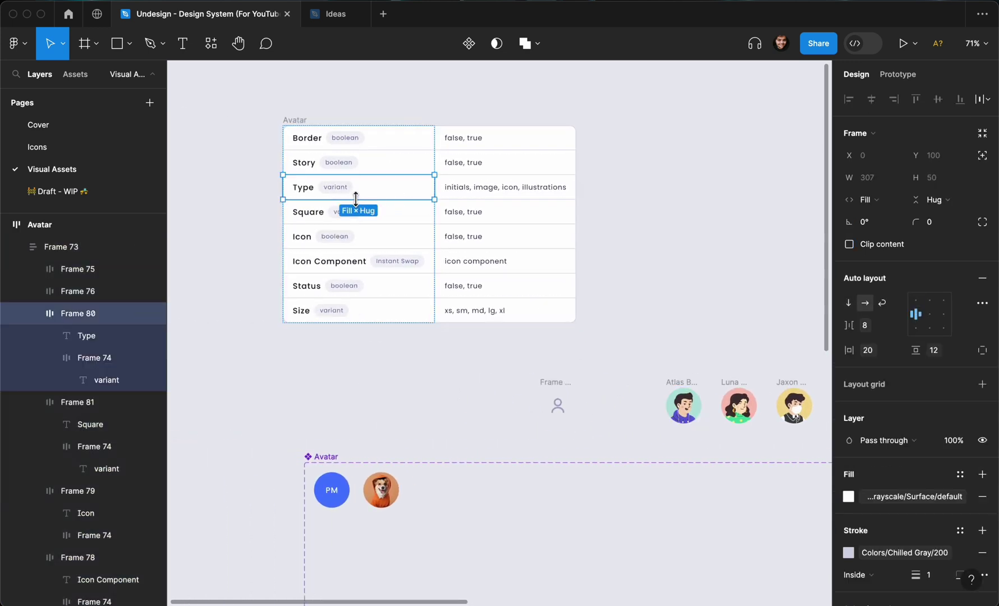
pyautogui.press('super+d')
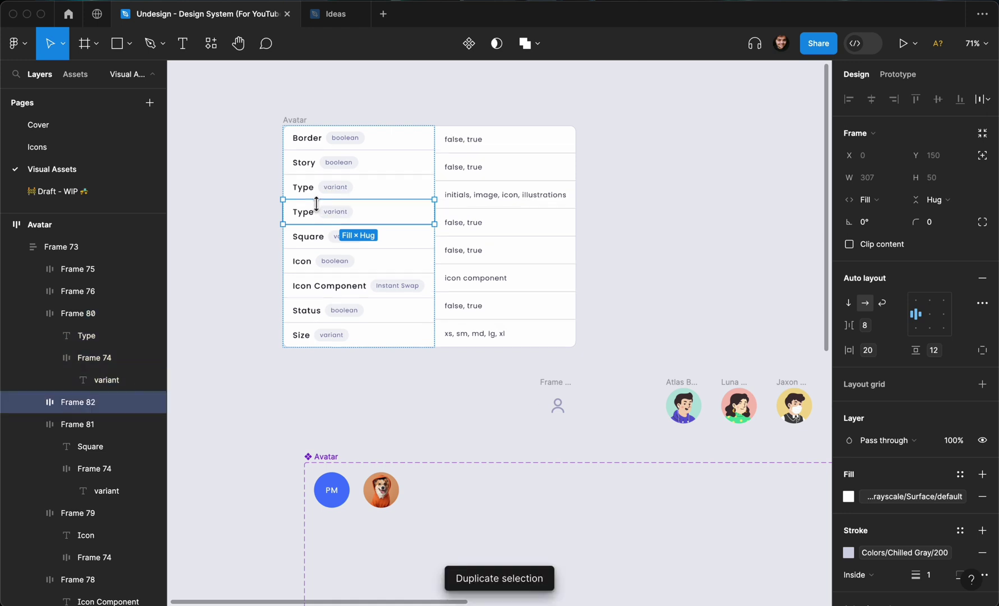
pyautogui.doubleClick(309, 213)
pyautogui.doubleClick(310, 211)
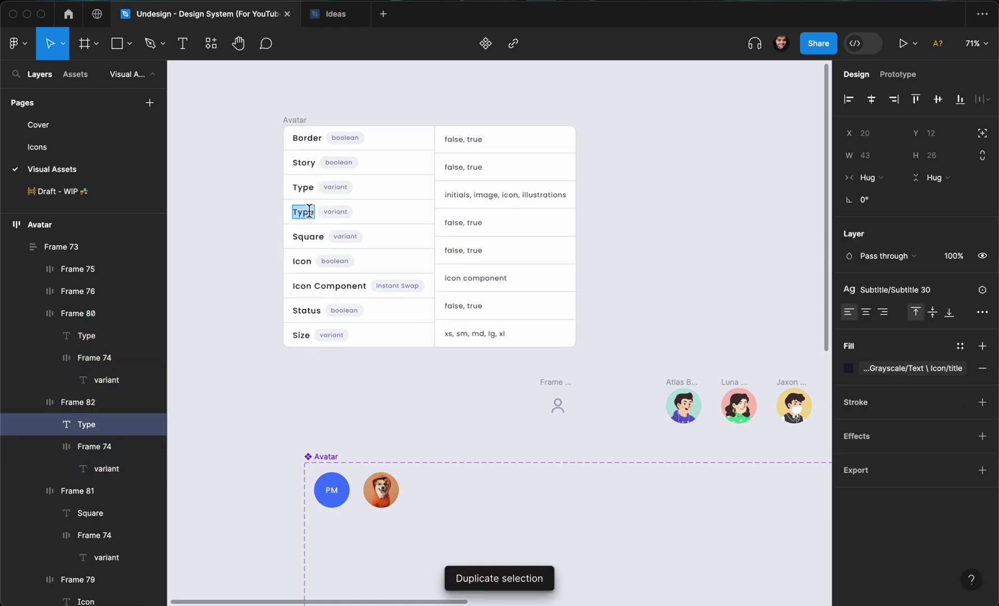
pyautogui.write('Illustration')
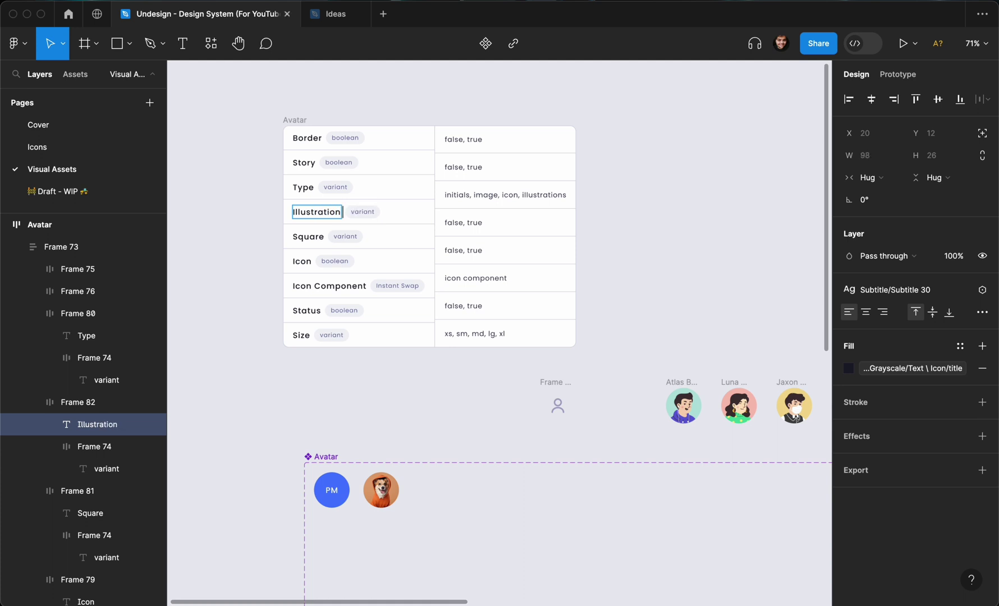
pyautogui.write(' Component')
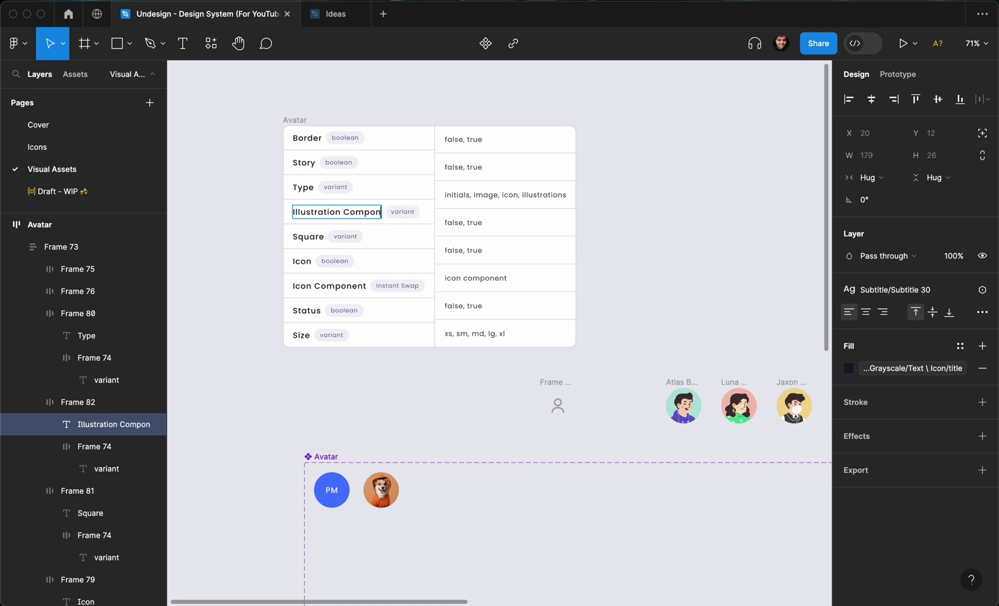
# Duplicate the values cell for the new Illustration Component row
pyautogui.doubleClick(464, 195)
pyautogui.press('Escape')
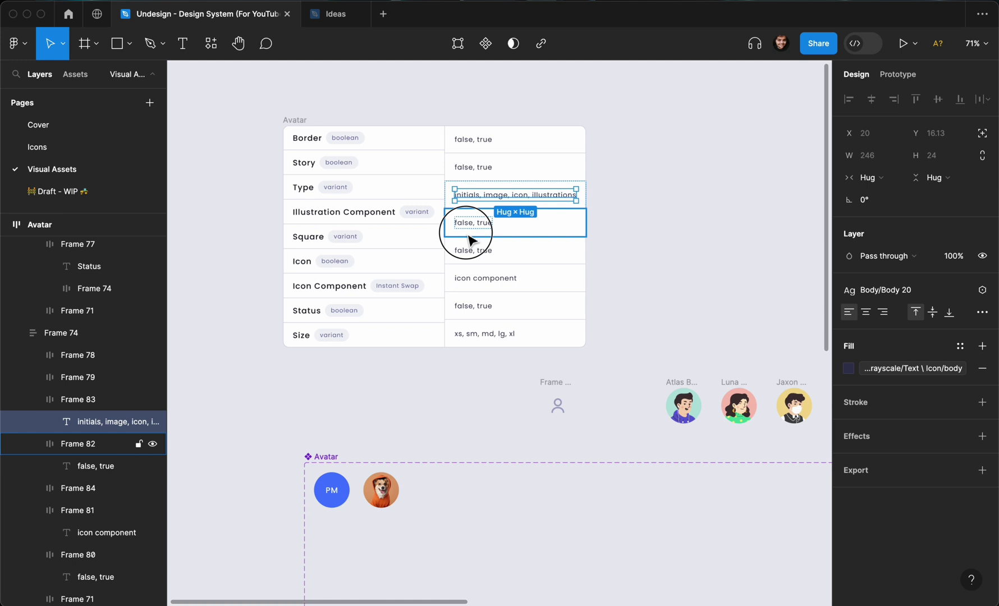
pyautogui.press('Escape')
pyautogui.press('super+d')
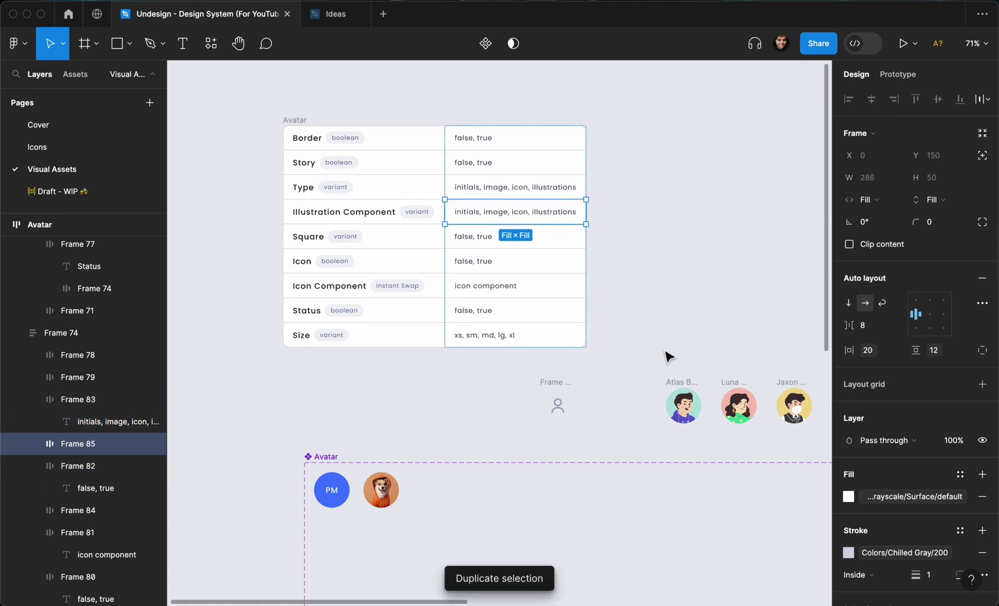
# Select the first three illustrated character avatars one after another
pyautogui.click(683, 405)
pyautogui.hscroll(3, 646, 382)
pyautogui.scroll(-1, 646, 381)
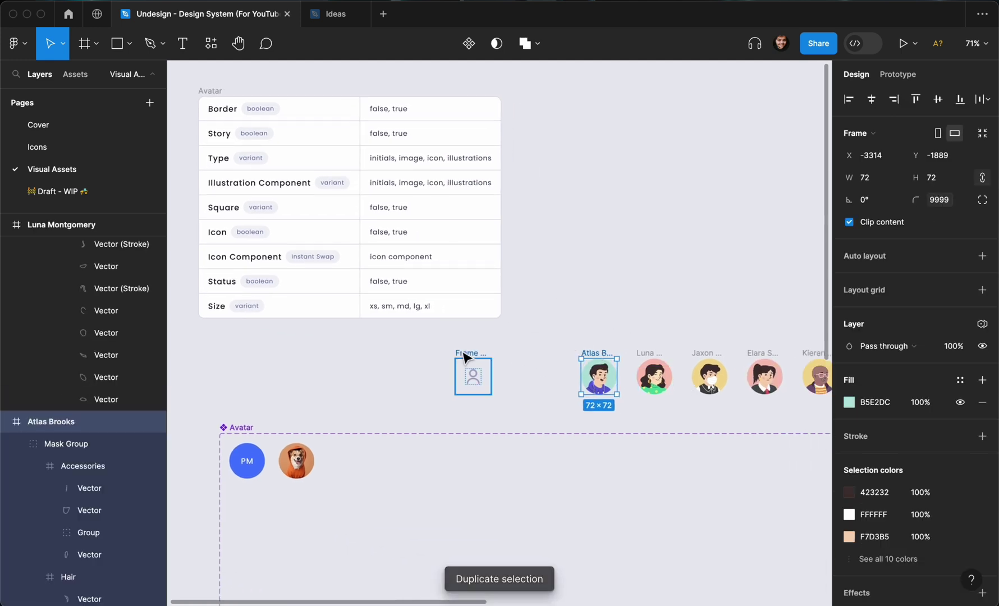
pyautogui.click(652, 359)
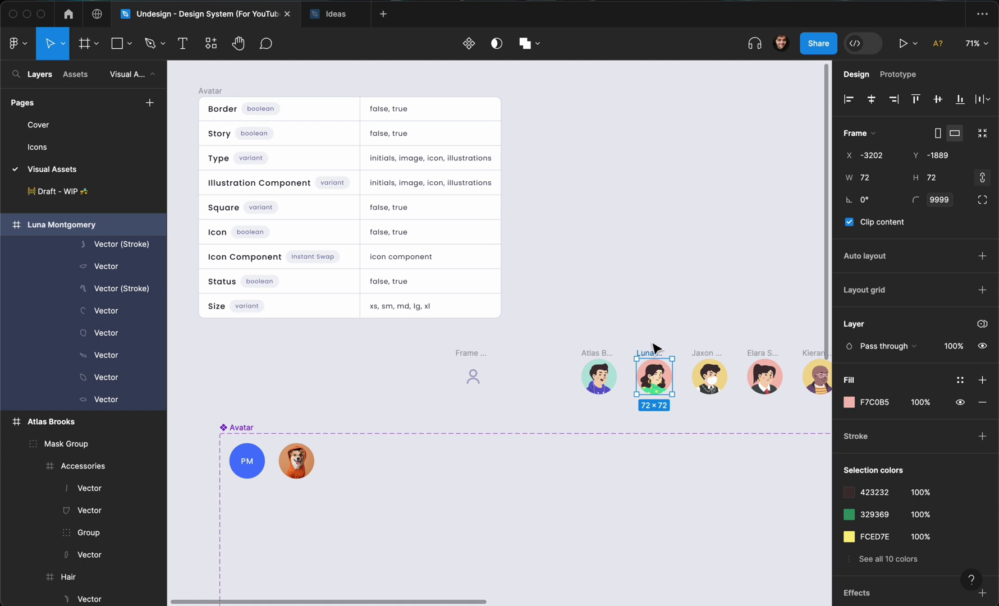
pyautogui.click(699, 361)
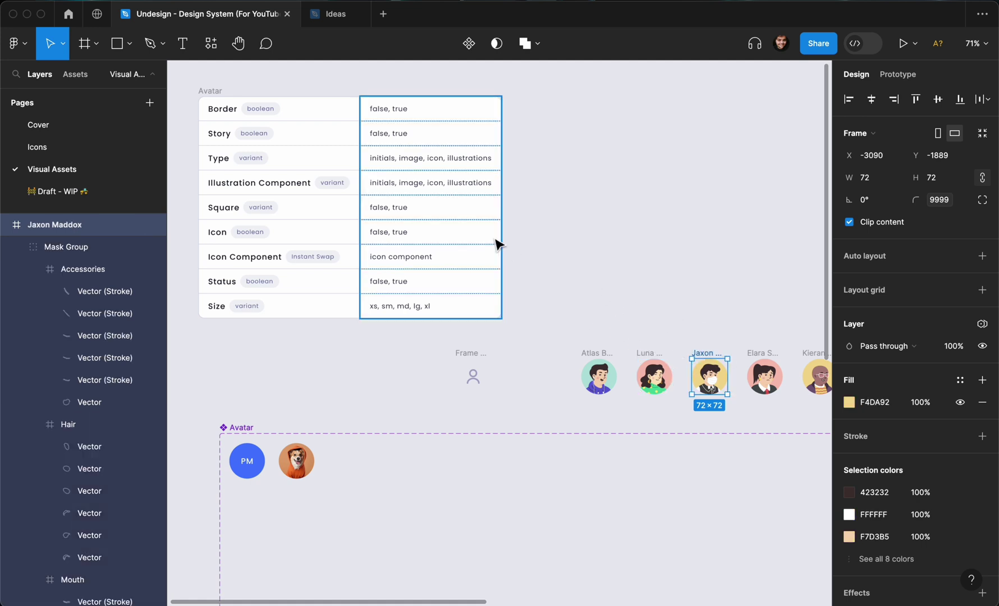
pyautogui.hscroll(3, 597, 296)
pyautogui.hscroll(-5, 610, 370)
pyautogui.scroll(2, 611, 371)
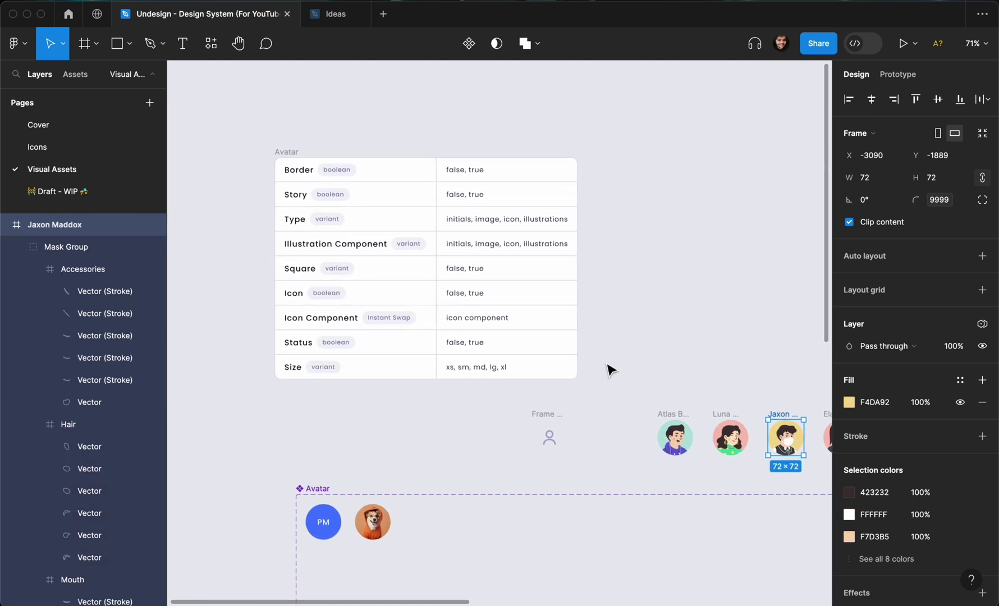
# Change the Illustration Component row's value text to '10 names'
pyautogui.doubleClick(520, 246)
pyautogui.write('10')
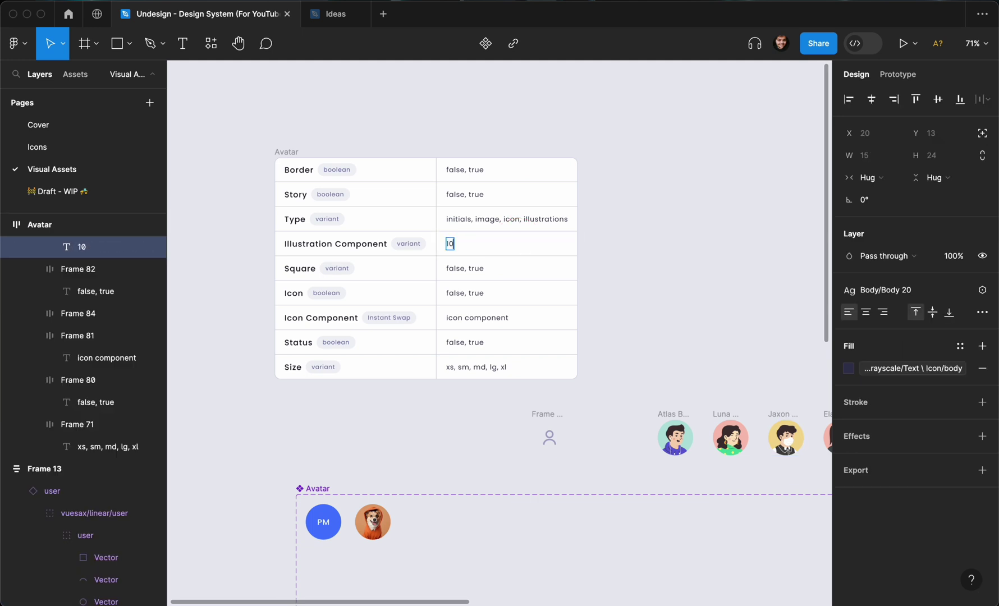
pyautogui.write(' names')
pyautogui.press('Escape')
pyautogui.click(598, 264)
pyautogui.scroll(-3, 598, 264)
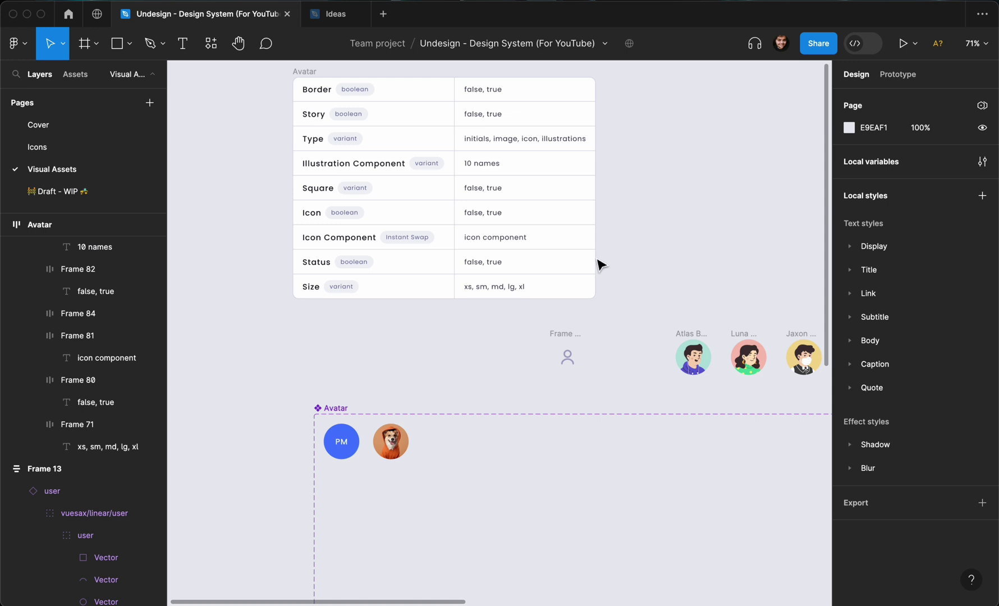
pyautogui.scroll(-1, 598, 263)
# Paste the user icon avatar into the Avatar set as variant Border=false, Type=icon
pyautogui.click(568, 306)
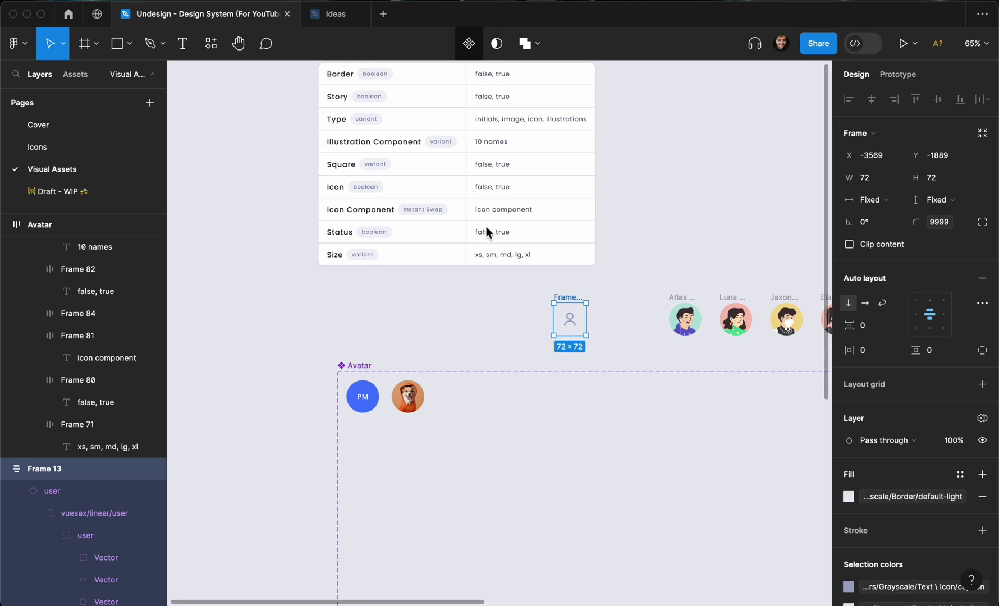
pyautogui.click(476, 417)
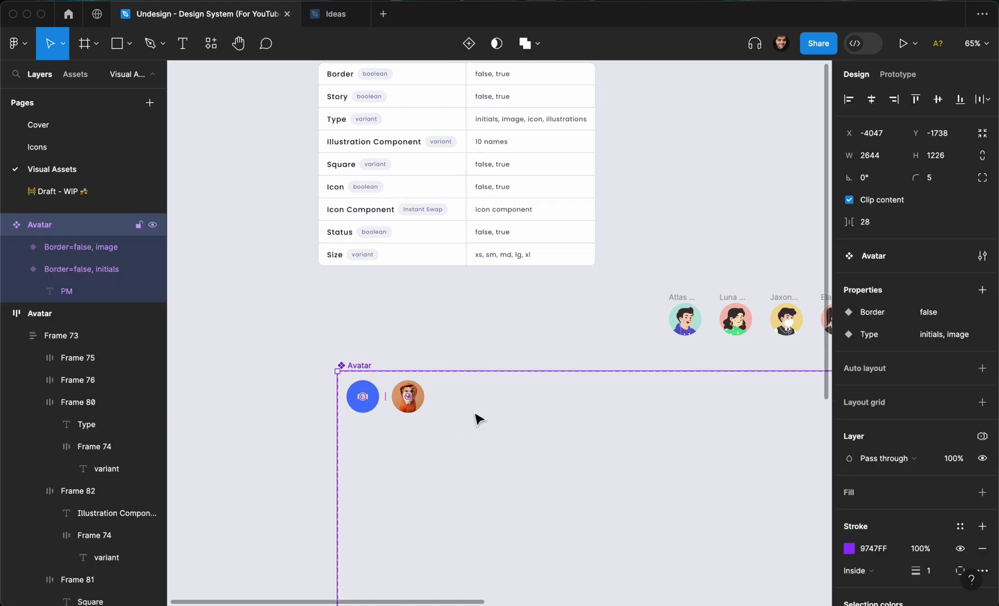
pyautogui.hotkey('ctrl', 'v')
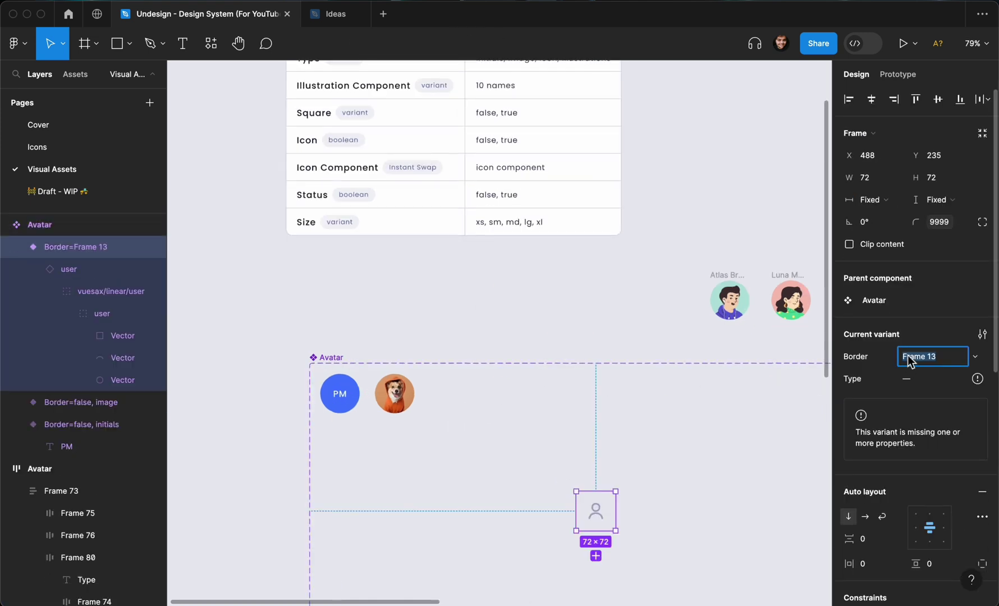
pyautogui.write('false')
pyautogui.press('Return')
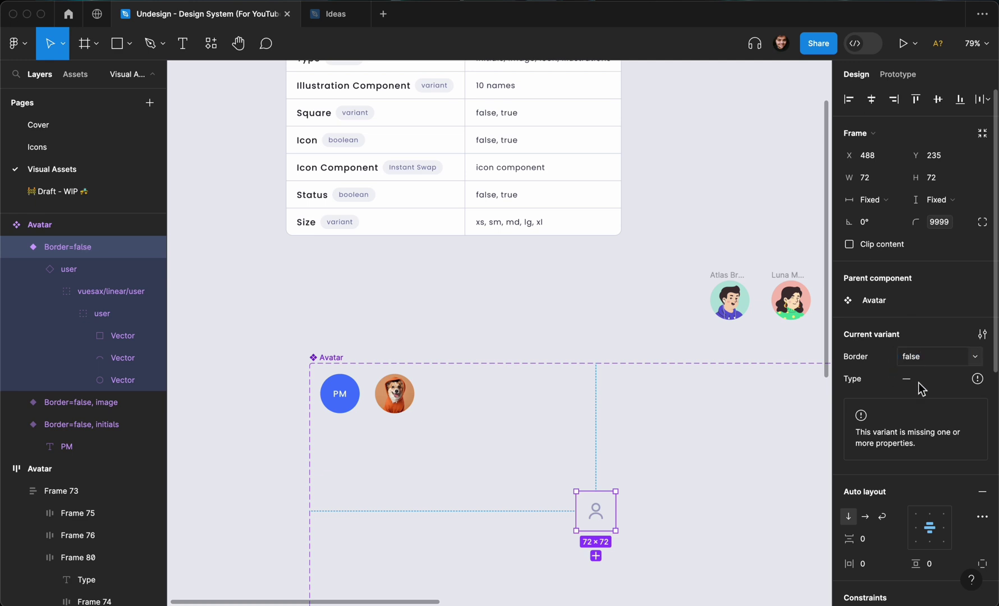
pyautogui.click(921, 388)
pyautogui.write('icon')
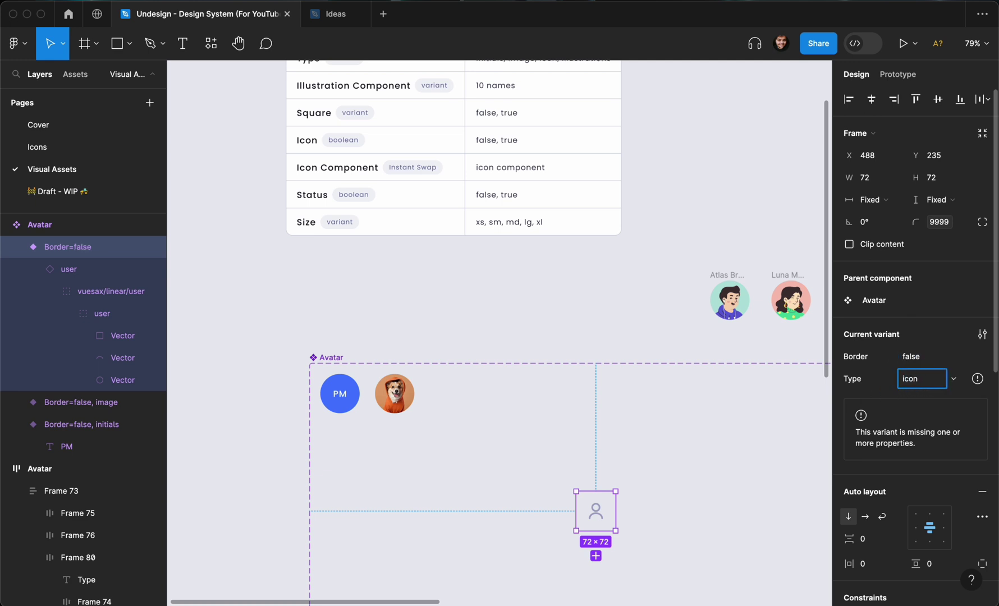
pyautogui.press('Return')
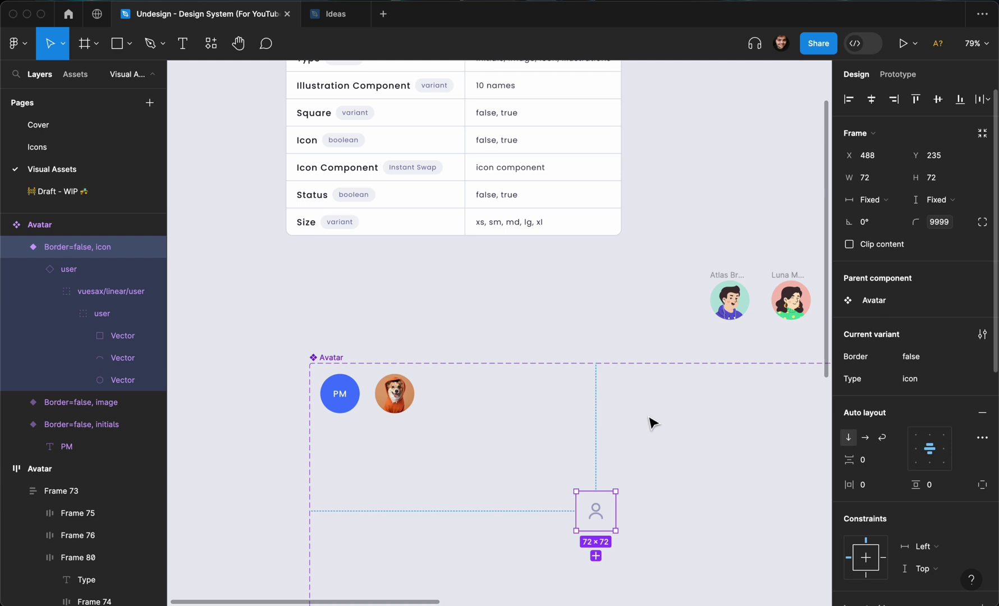
# Move the icon variant next to the dog image variant
pyautogui.click(583, 461)
pyautogui.click(596, 511)
pyautogui.moveTo(596, 511); pyautogui.dragTo(468, 400)
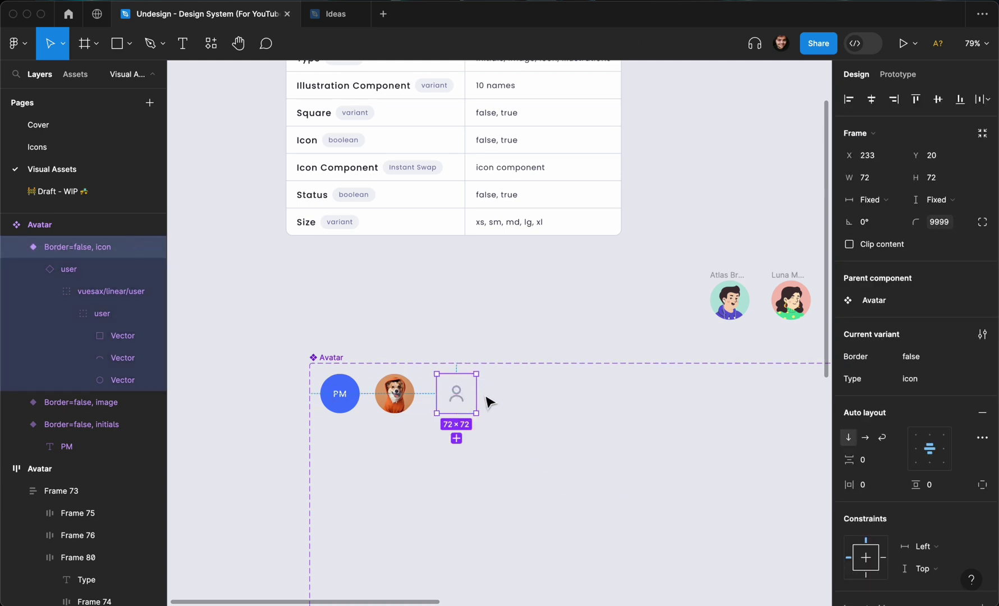
pyautogui.scroll(-4, 901, 457)
pyautogui.scroll(-1, 901, 458)
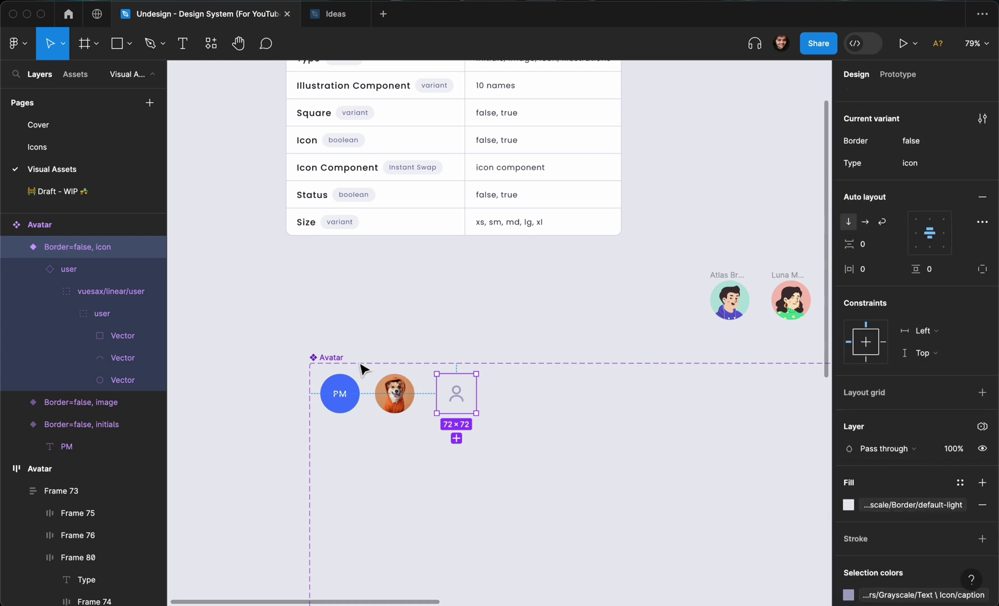
# Give the Avatar component set a white fill
pyautogui.click(330, 359)
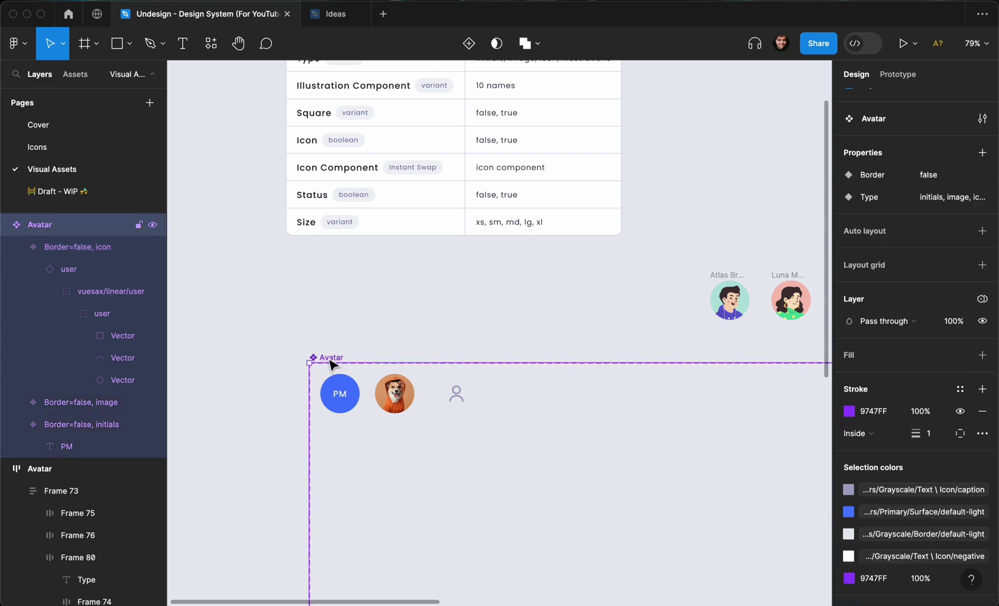
pyautogui.click(979, 356)
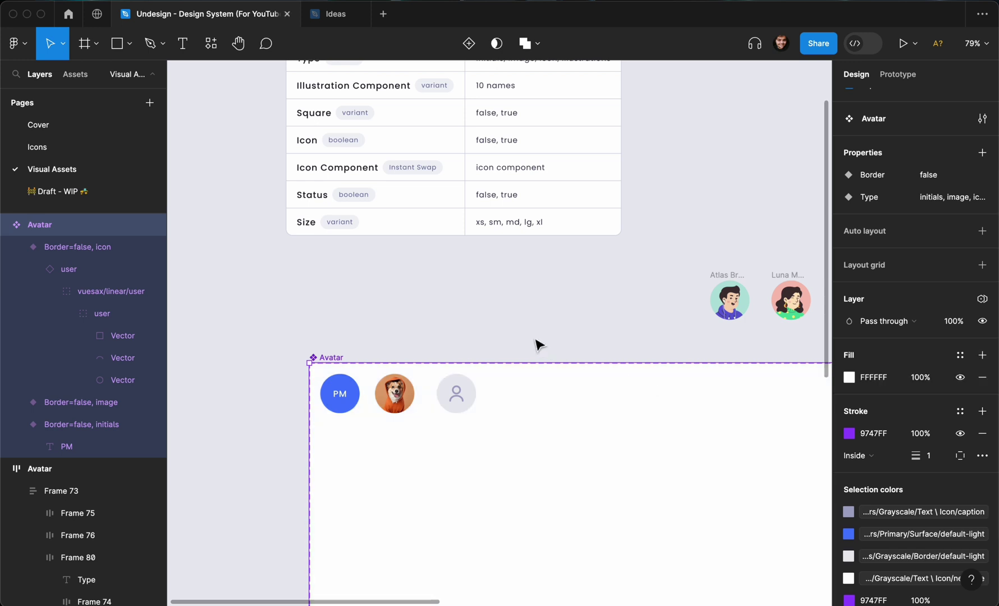
pyautogui.click(458, 400)
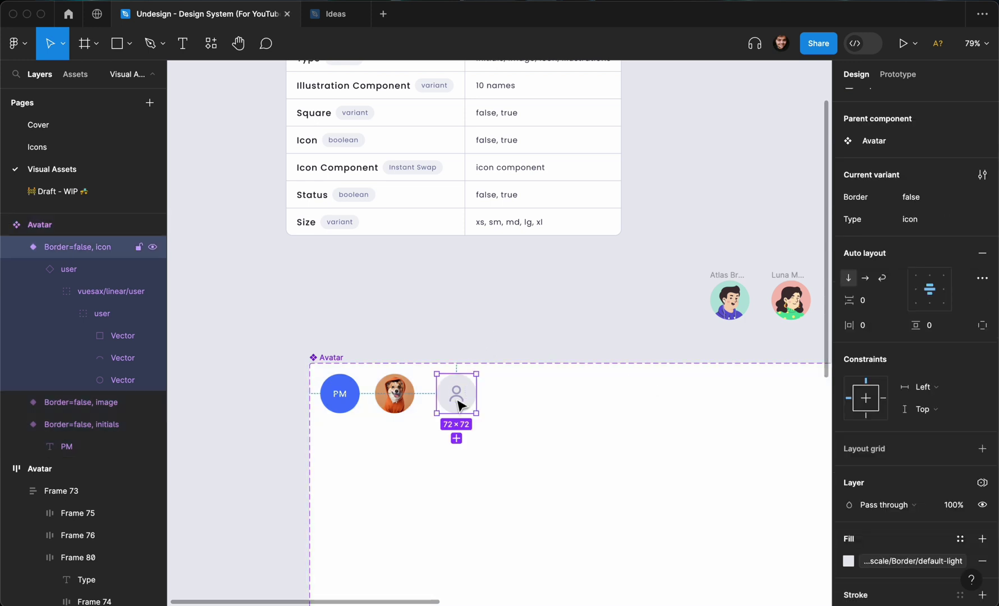
pyautogui.click(481, 297)
pyautogui.scroll(-3, 491, 296)
pyautogui.hscroll(3, 491, 296)
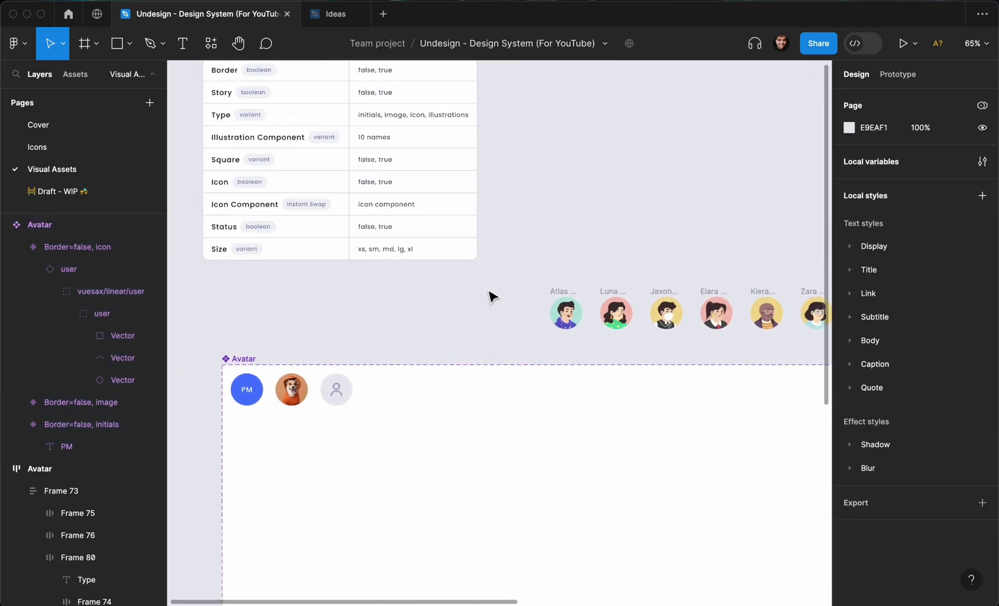
# Make the Atlas Brooks and Luna avatars into components with Ctrl+Alt+K
pyautogui.click(555, 298)
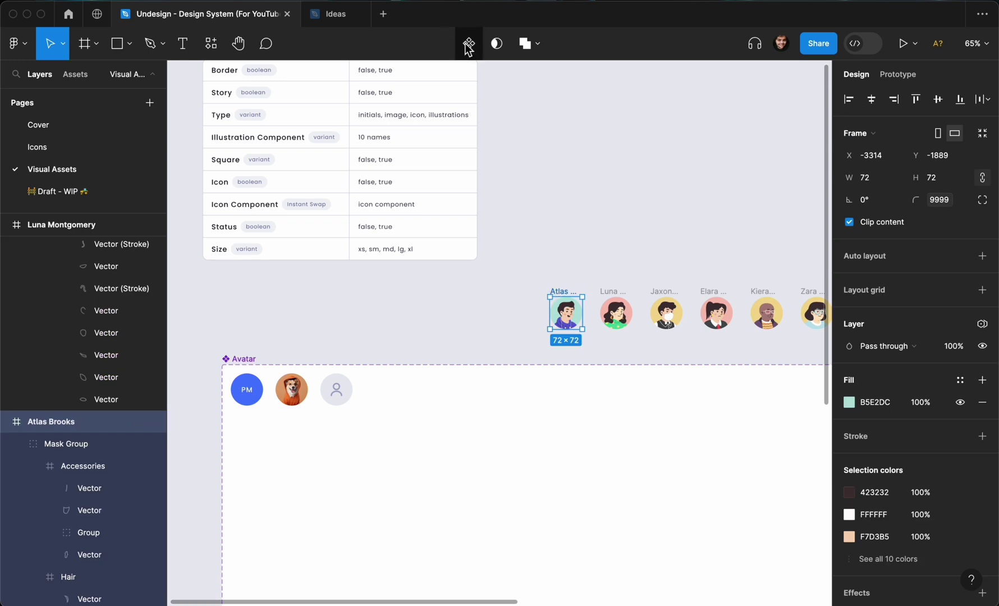
pyautogui.scroll(-2, 601, 275)
pyautogui.click(613, 306)
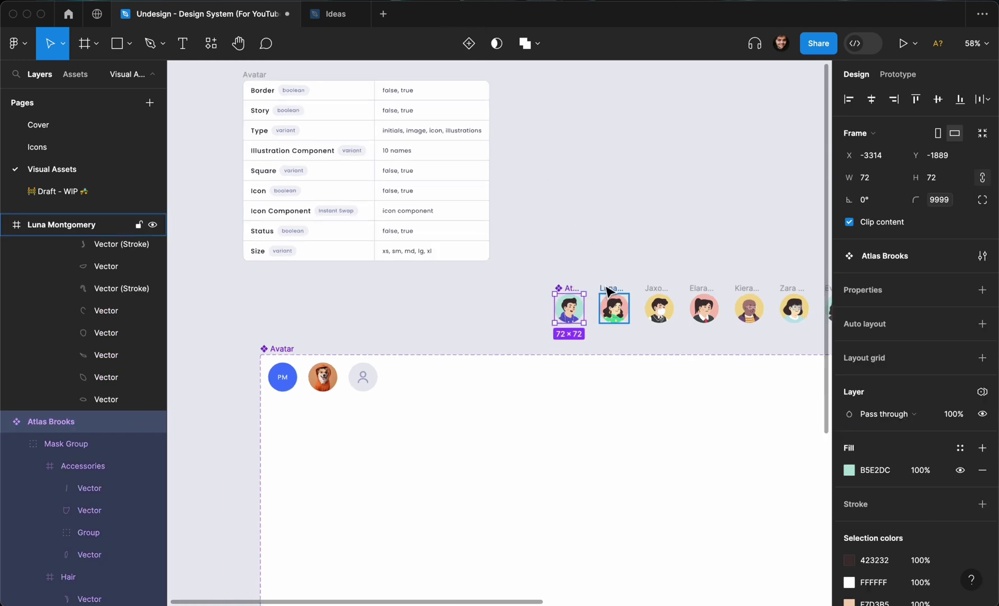
pyautogui.press('super+alt+k')
pyautogui.hscroll(5, 629, 225)
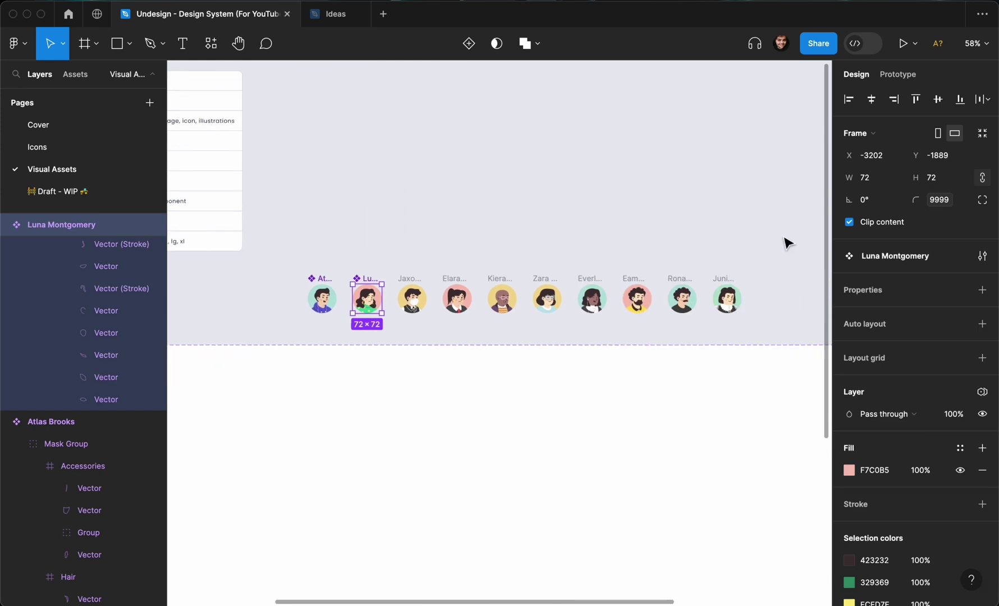
# Turn the remaining eight character avatars into separate components with Create multiple components
pyautogui.moveTo(793, 239); pyautogui.dragTo(401, 331)
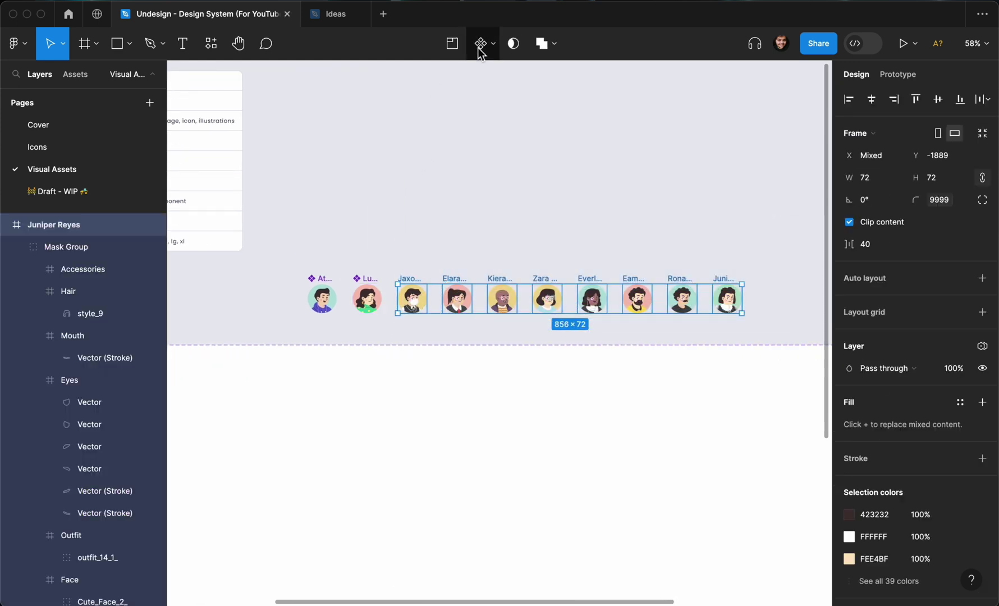
pyautogui.click(482, 48)
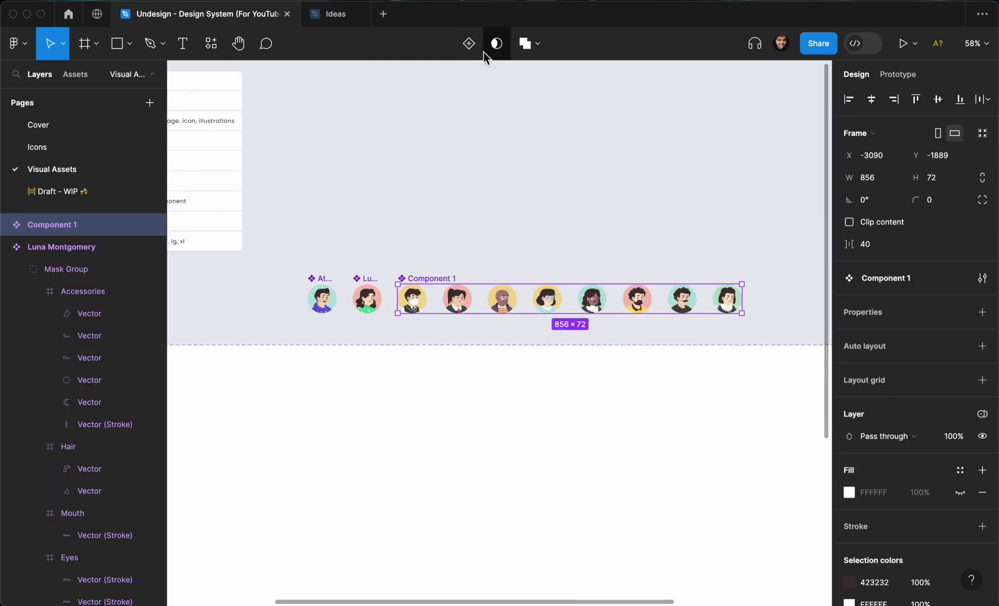
pyautogui.press('super+z')
pyautogui.click(487, 46)
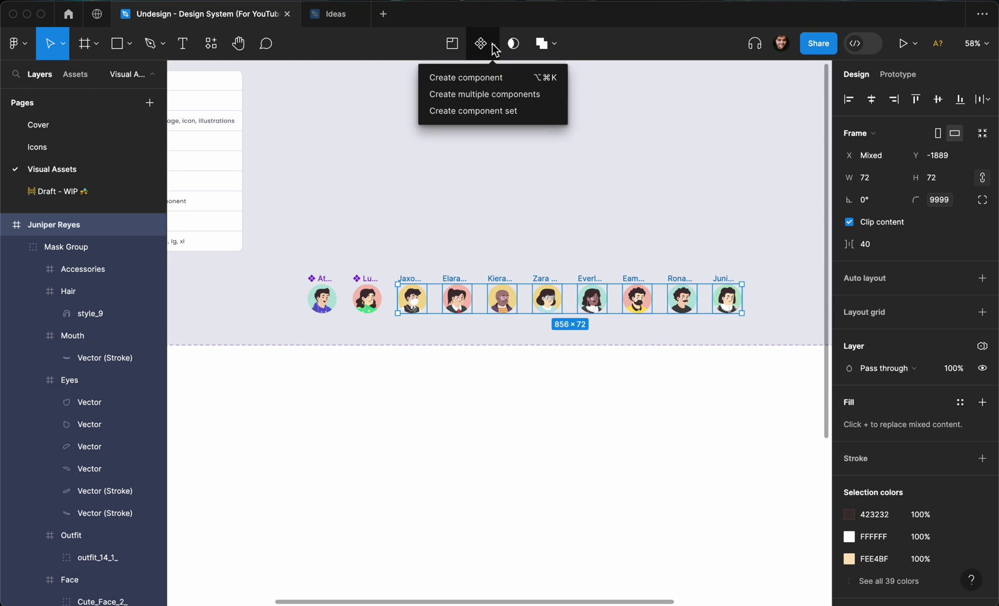
pyautogui.click(501, 96)
pyautogui.click(443, 222)
pyautogui.hscroll(-5, 446, 225)
pyautogui.scroll(-1, 447, 224)
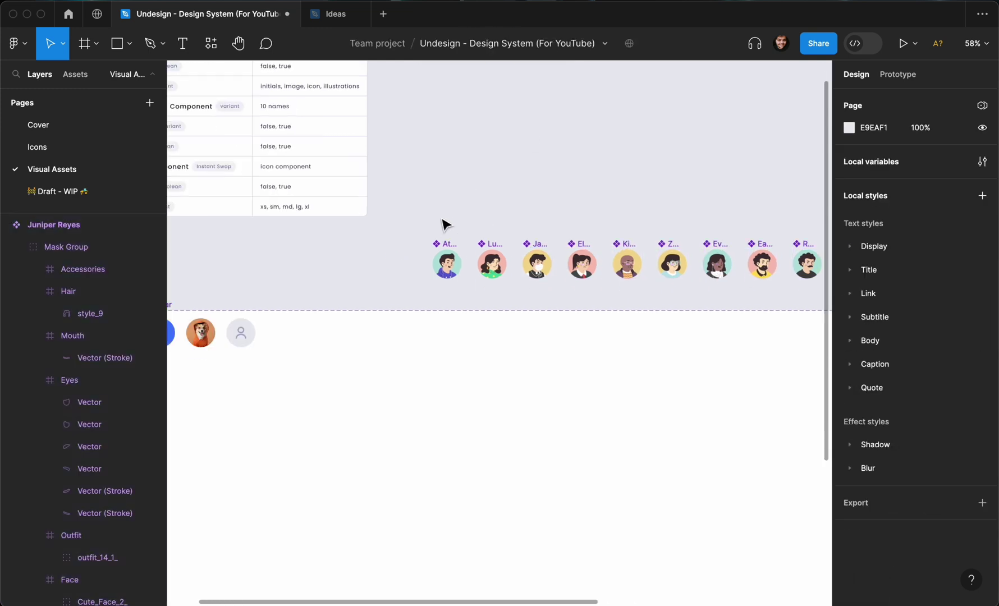
pyautogui.scroll(3, 446, 225)
pyautogui.scroll(-2, 446, 224)
pyautogui.hscroll(-1, 393, 272)
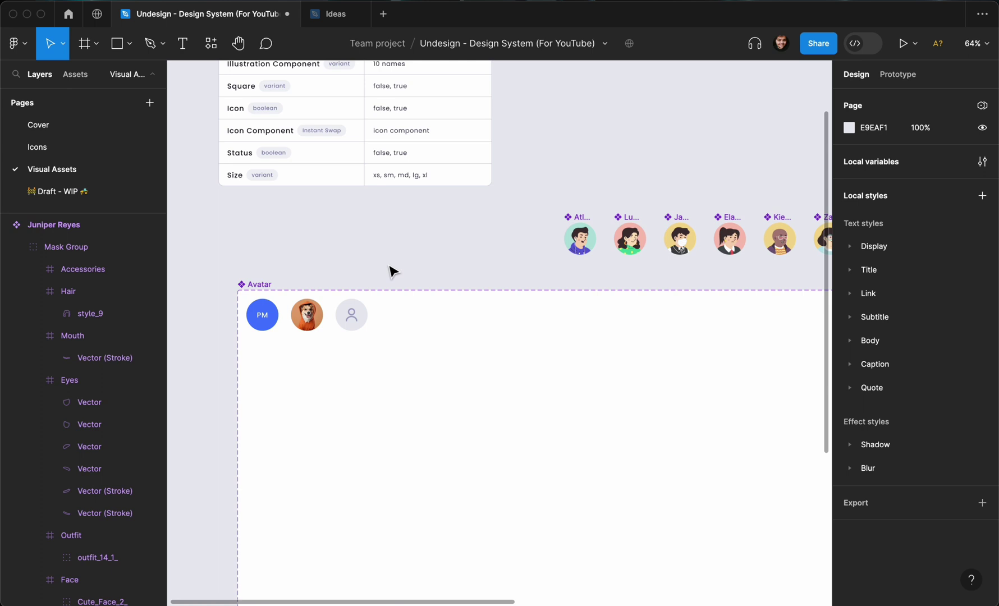
# Try moving the Atlas Brooks avatar into the Avatar set, then undo the paste
pyautogui.click(574, 216)
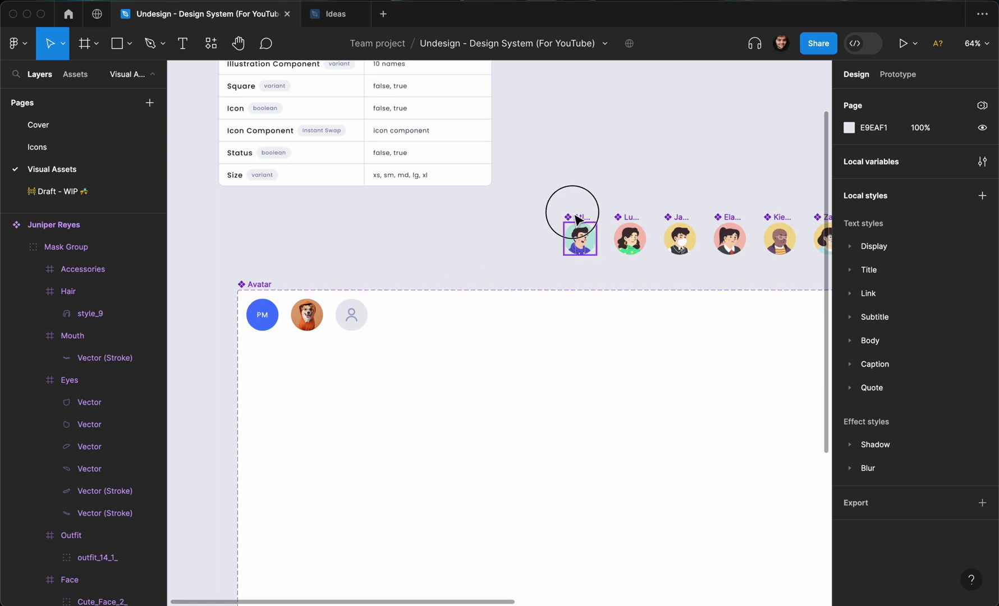
pyautogui.click(276, 286)
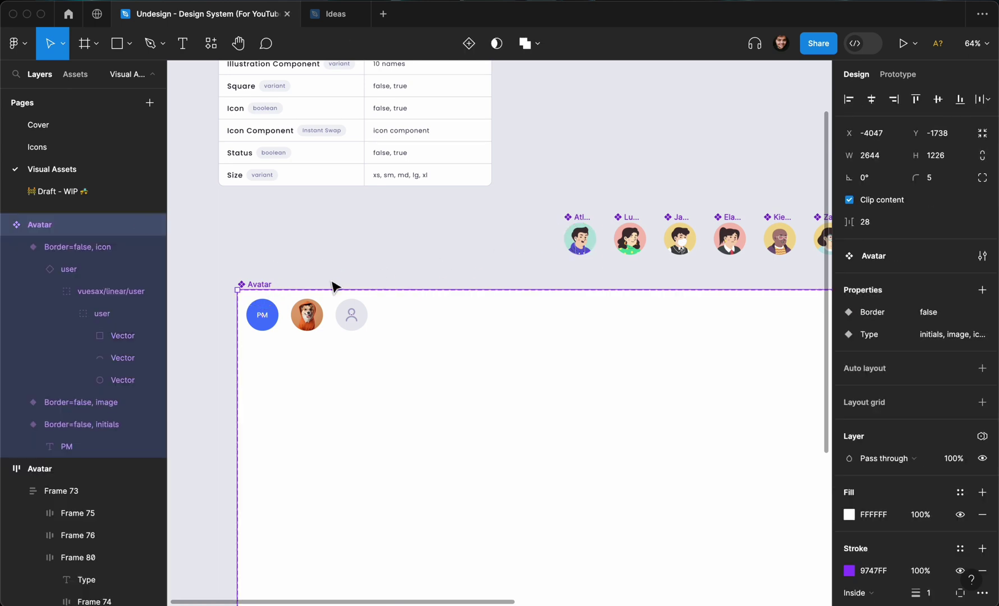
pyautogui.click(580, 230)
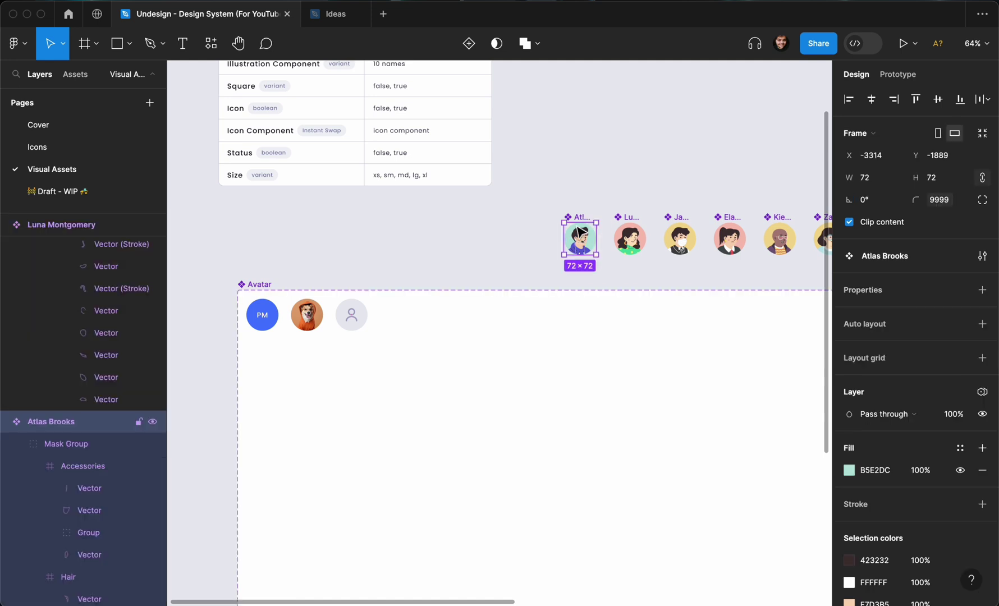
pyautogui.press('Delete')
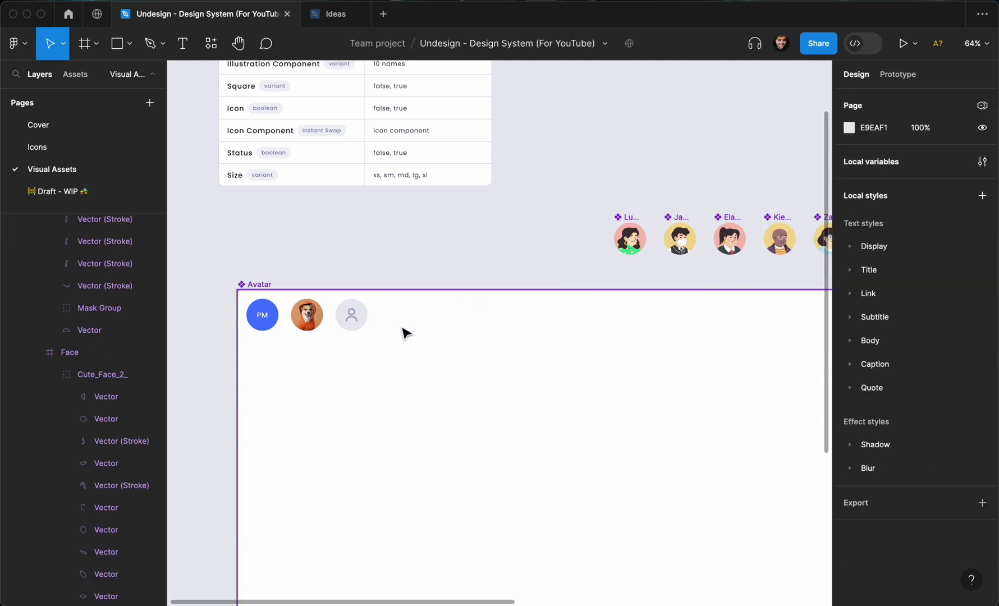
pyautogui.click(403, 333)
pyautogui.hotkey('ctrl', 'v')
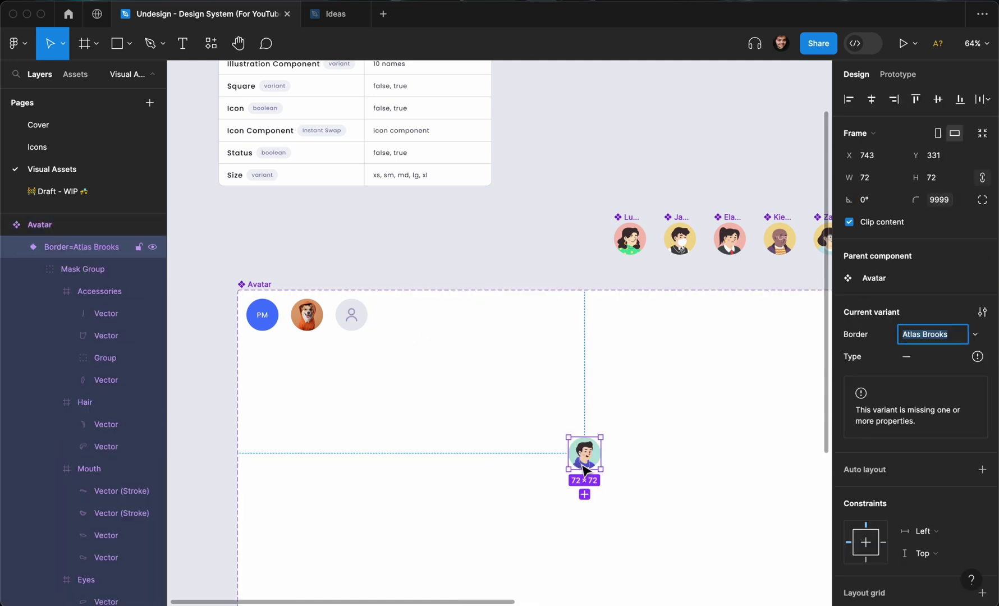
pyautogui.hotkey('ctrl', 'z')
# Paste the Atlas Brooks avatar back at the start of the avatar row
pyautogui.click(553, 232)
pyautogui.scroll(-2, 553, 233)
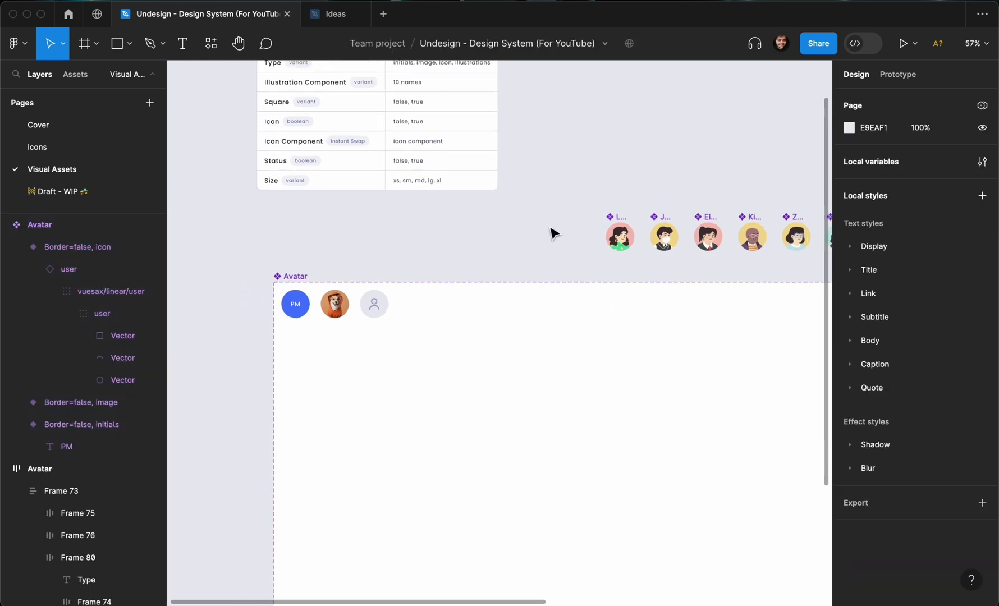
pyautogui.hotkey('ctrl', 'z')
pyautogui.click(560, 232)
pyautogui.hotkey('ctrl', 'v')
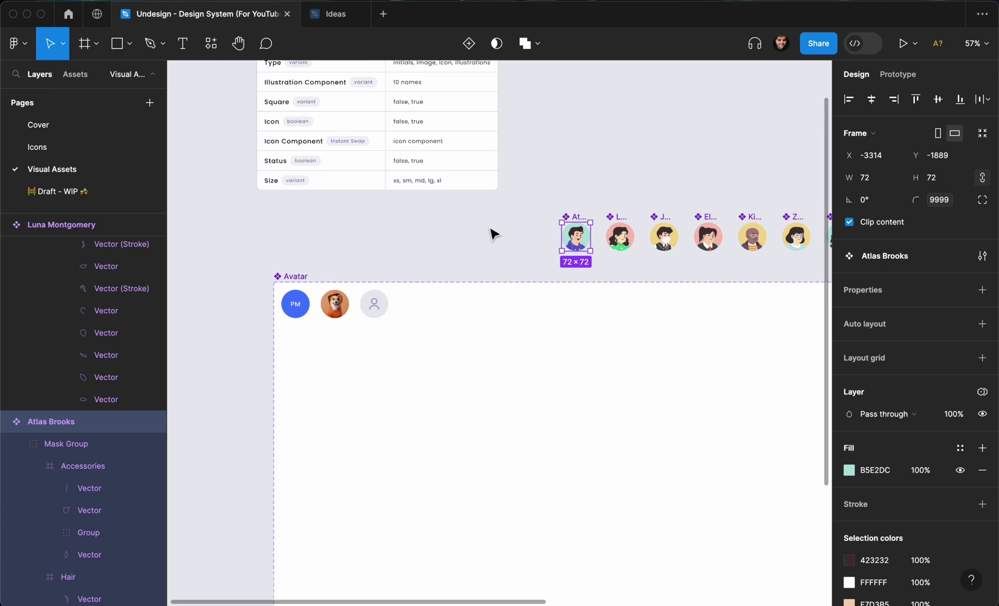
pyautogui.click(493, 232)
pyautogui.hscroll(5, 493, 232)
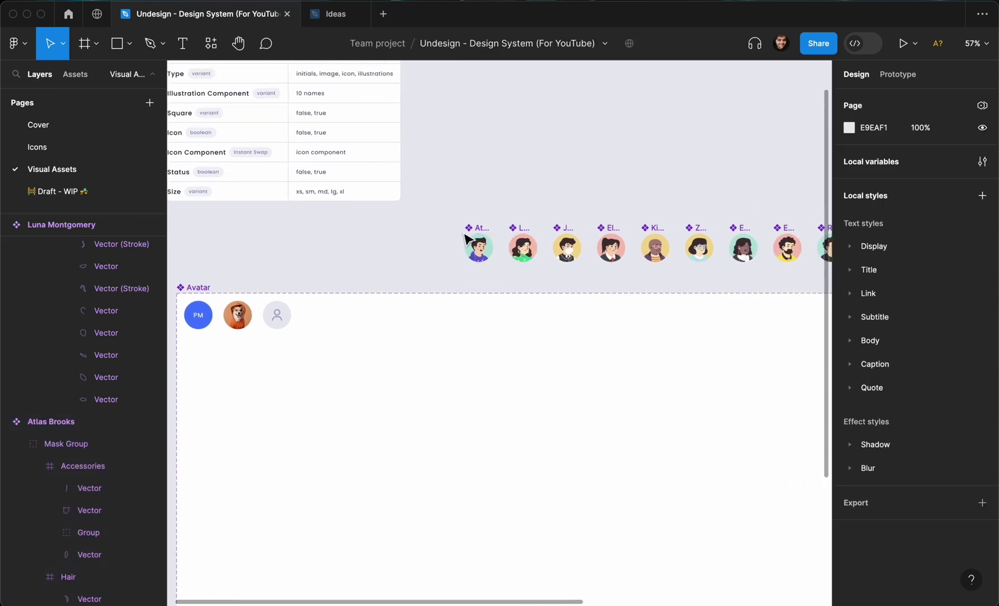
pyautogui.scroll(-3, 438, 236)
# Select Atlas Brooks, the first avatar, and check its layer name without changing it
pyautogui.click(463, 236)
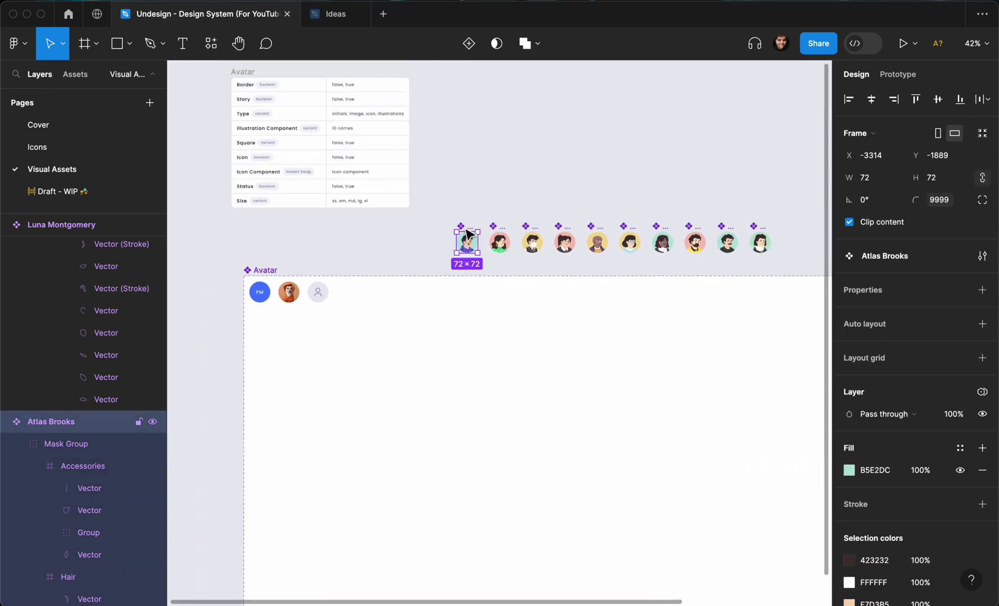
pyautogui.scroll(3, 465, 232)
pyautogui.press('super+r')
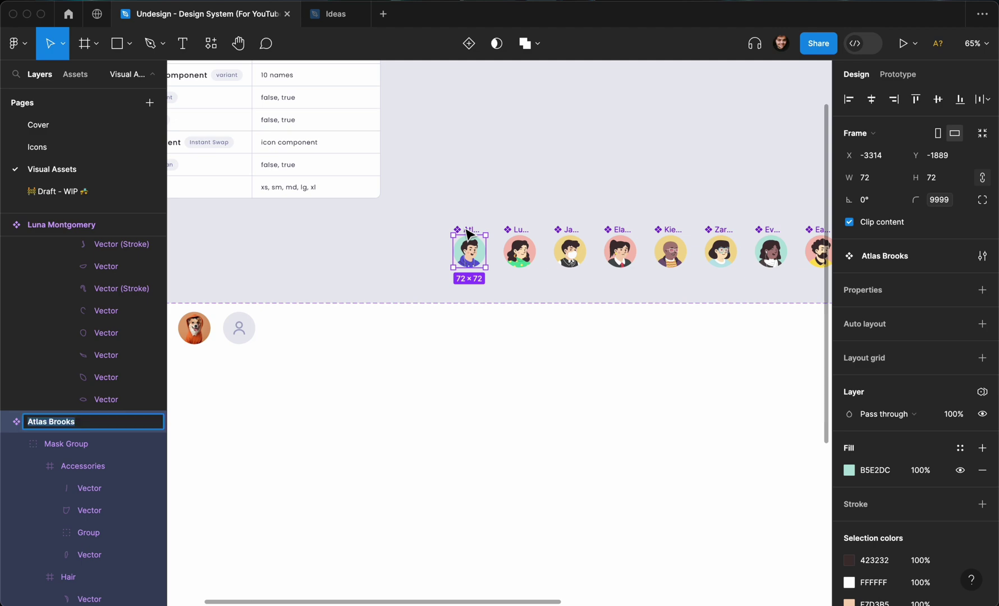
pyautogui.press('Escape')
pyautogui.scroll(-3, 455, 226)
# Batch-rename the ten avatars to 'Illustrations /' plus their current name, e.g. Illustrations / Juniper Reyes
pyautogui.moveTo(428, 211); pyautogui.dragTo(808, 275)
pyautogui.press('super+r')
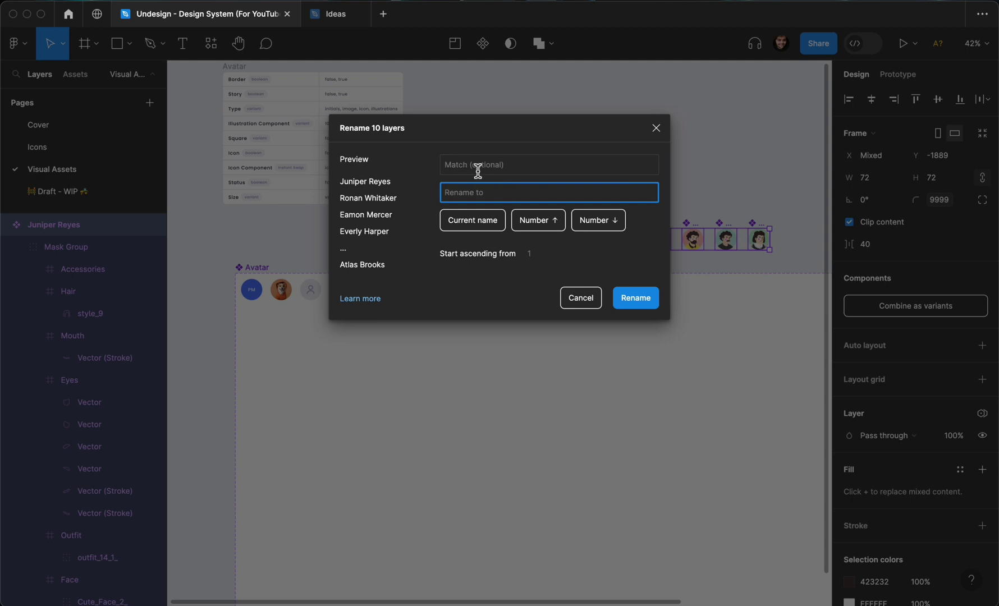
pyautogui.click(473, 219)
pyautogui.press('BackSpace')
pyautogui.click(481, 219)
pyautogui.press('BackSpace')
pyautogui.write('Illustrations')
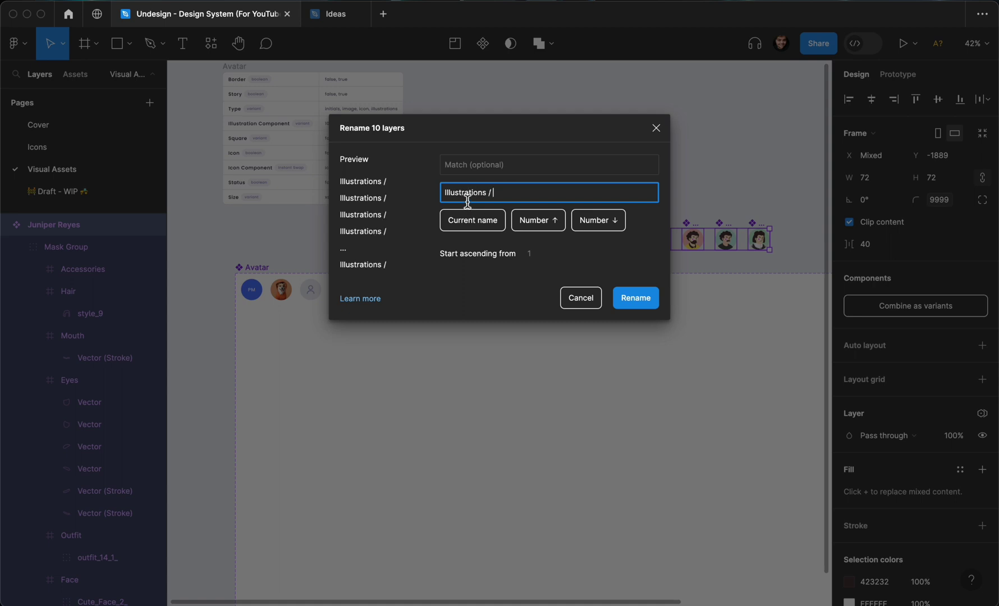
pyautogui.write(' /')
pyautogui.click(470, 225)
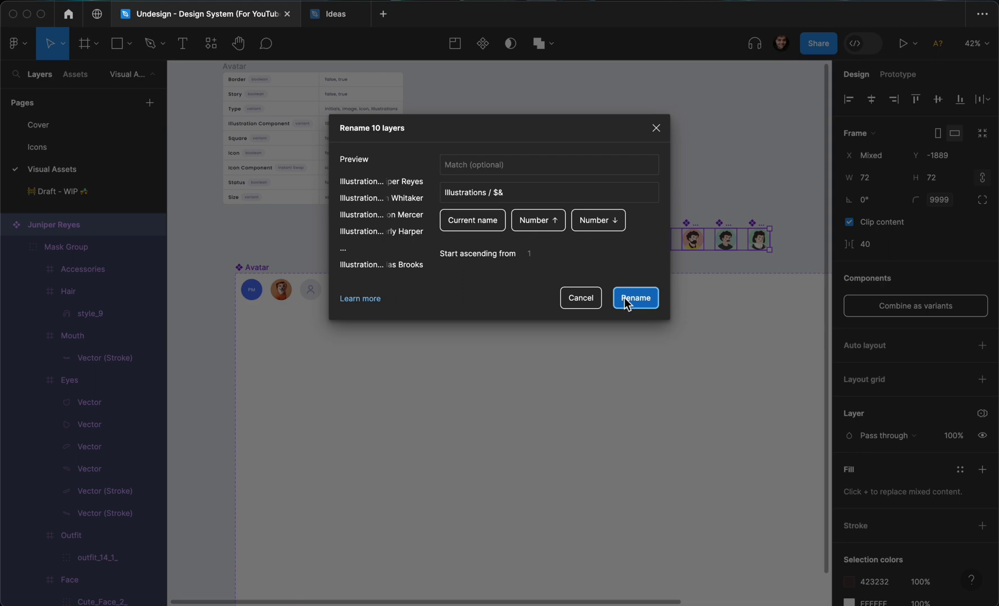
pyautogui.click(628, 301)
pyautogui.scroll(15, 483, 193)
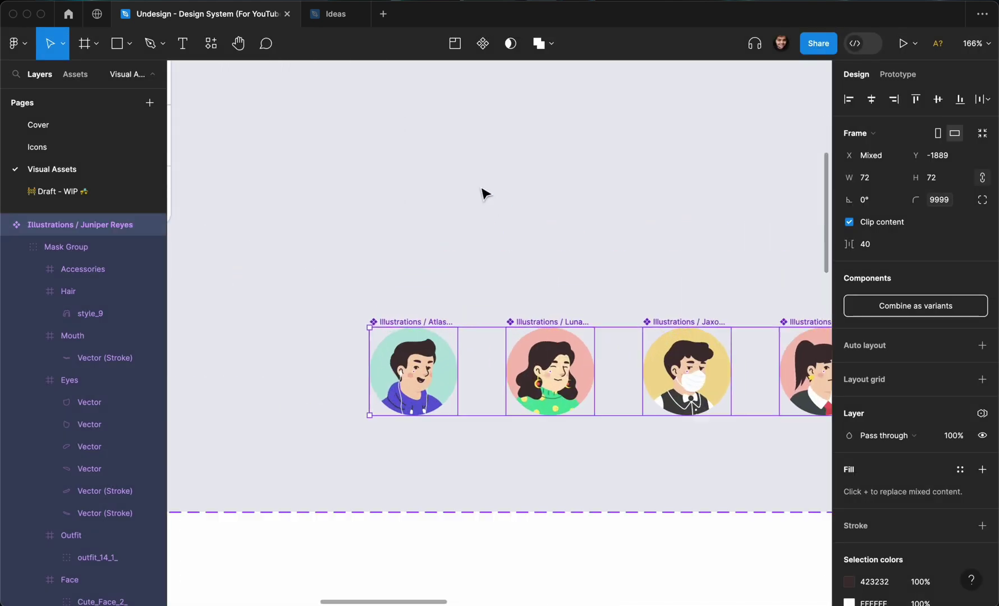
pyautogui.scroll(-10, 400, 330)
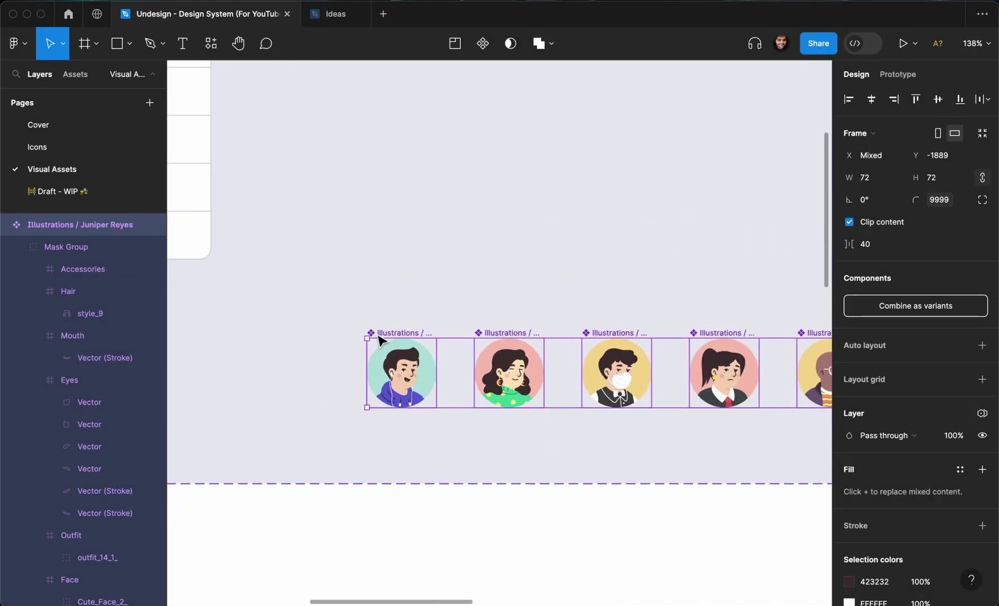
pyautogui.scroll(-5, 337, 340)
pyautogui.click(352, 333)
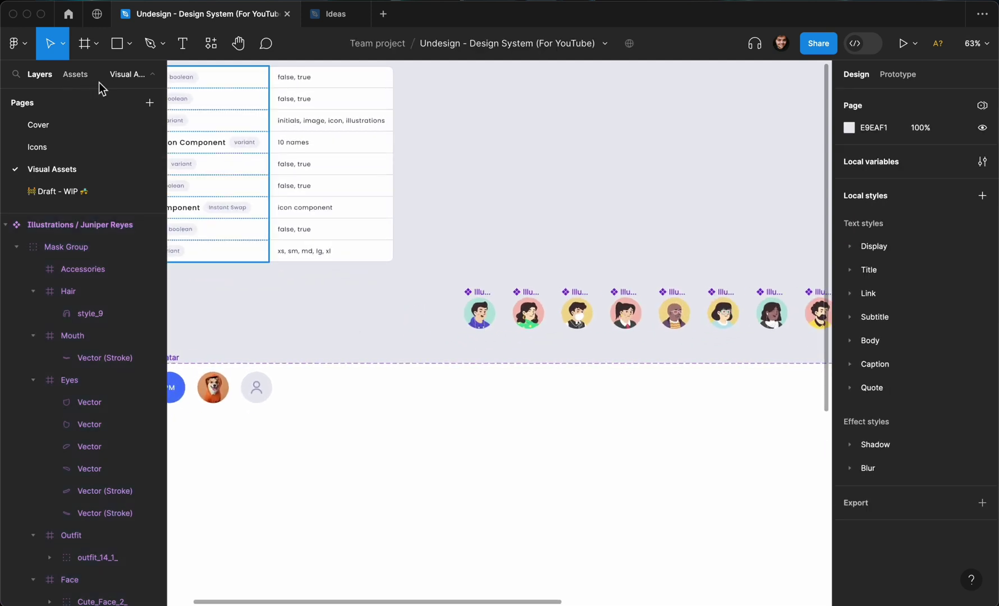
pyautogui.hotkey('shift', 'i')
pyautogui.click(281, 77)
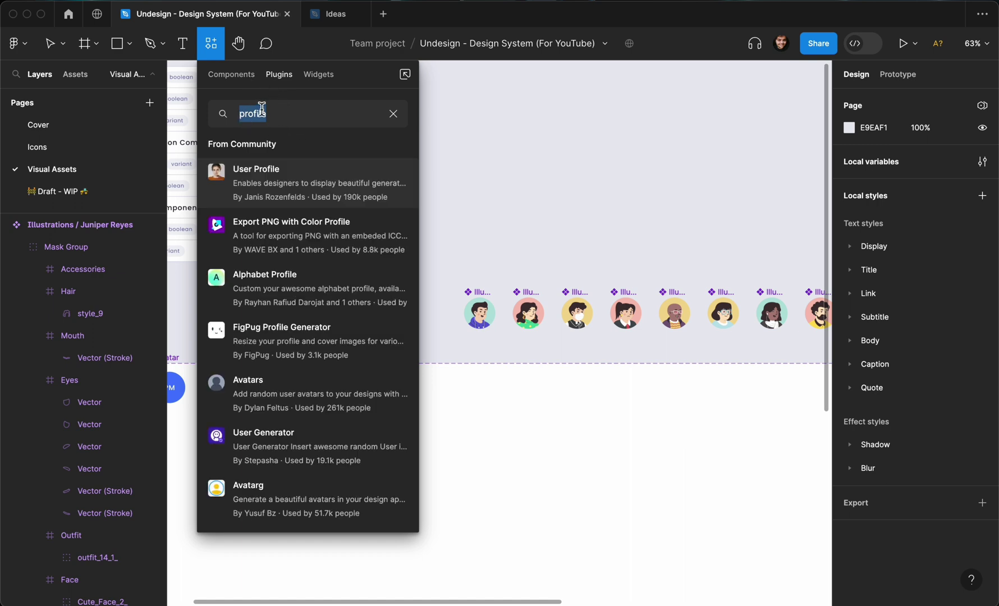
pyautogui.click(246, 82)
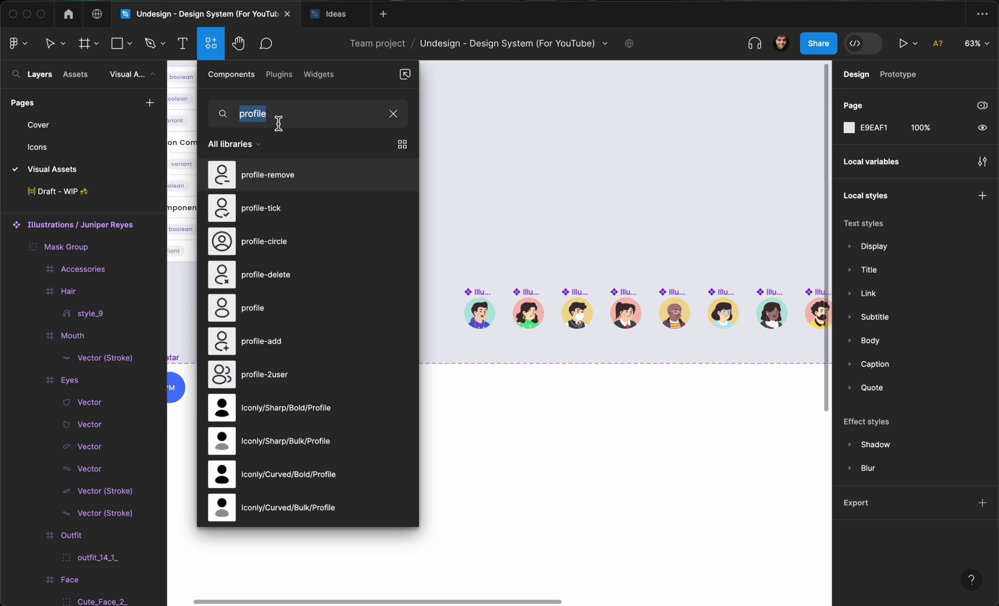
pyautogui.write('illustrations')
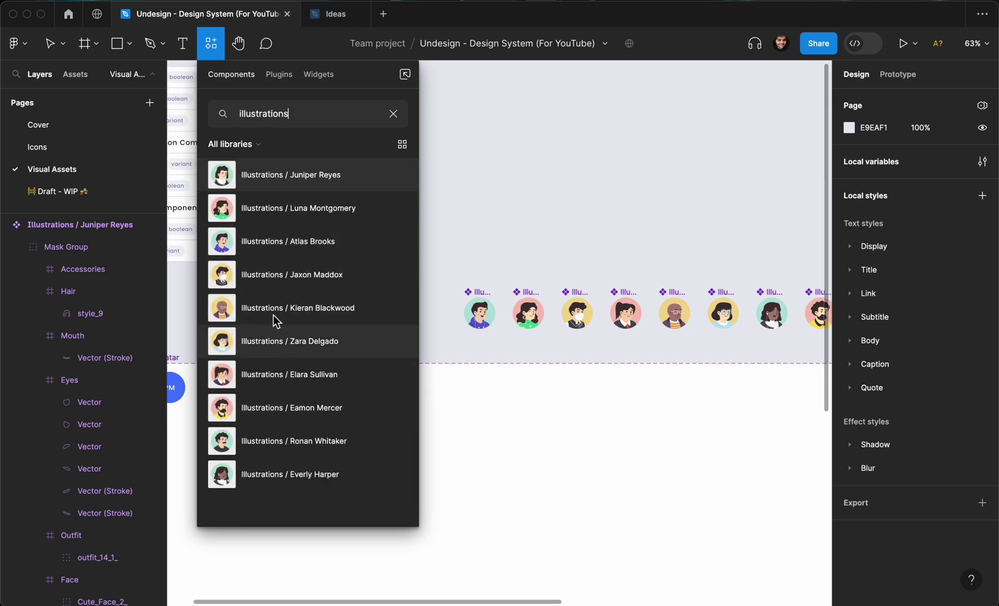
pyautogui.moveTo(263, 250); pyautogui.dragTo(393, 412)
pyautogui.click(464, 223)
pyautogui.hscroll(-3, 506, 236)
pyautogui.click(601, 232)
pyautogui.press('Delete')
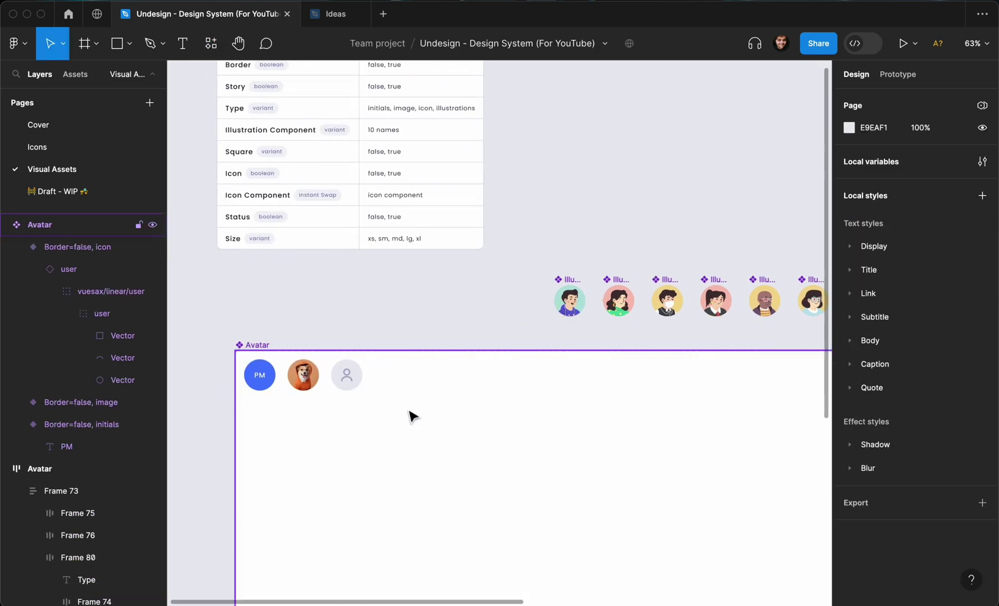
# Restore the deleted Atlas Brooks instance and move it above the Avatar set
pyautogui.click(412, 417)
pyautogui.hotkey('ctrl', 'z')
pyautogui.moveTo(396, 408); pyautogui.dragTo(419, 306)
pyautogui.scroll(3, 393, 333)
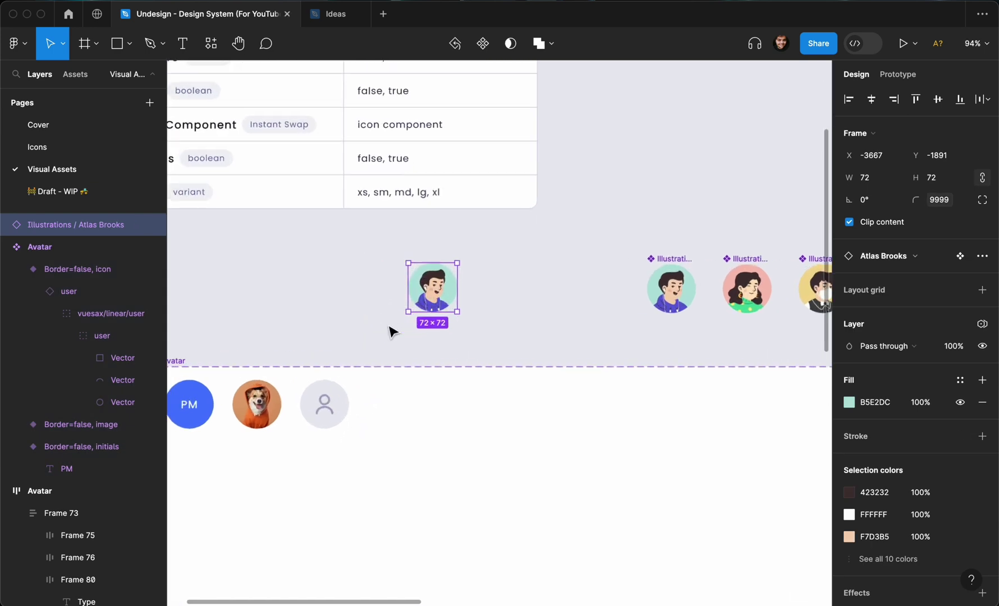
pyautogui.click(323, 407)
pyautogui.click(401, 429)
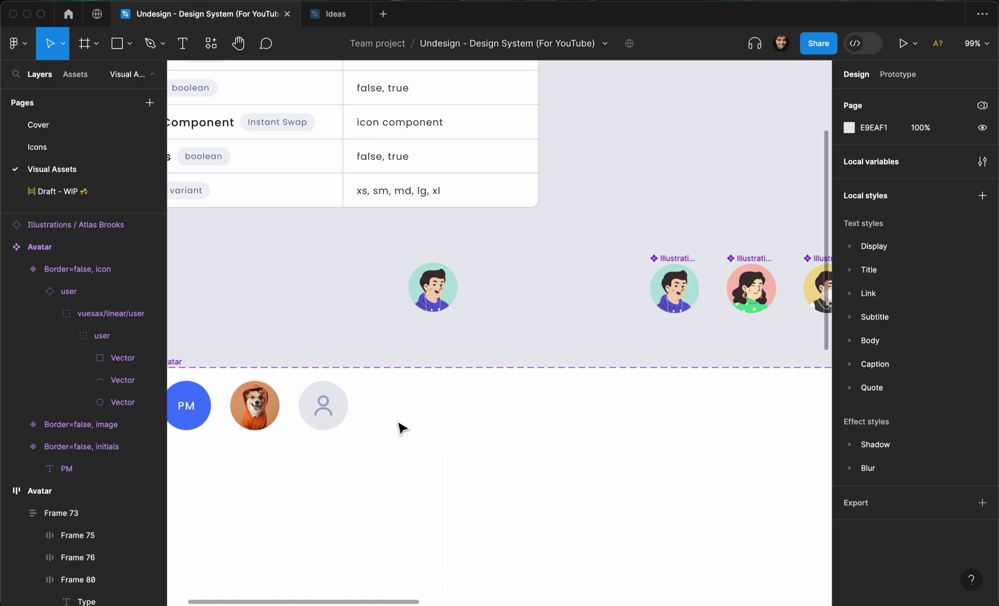
pyautogui.hscroll(-1, 400, 428)
pyautogui.press('f')
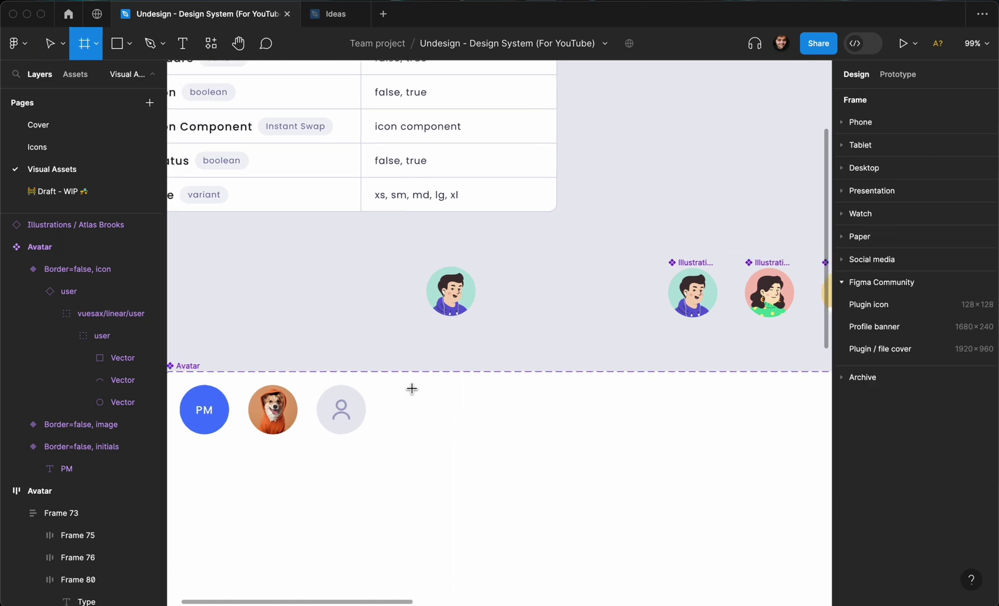
pyautogui.press('v')
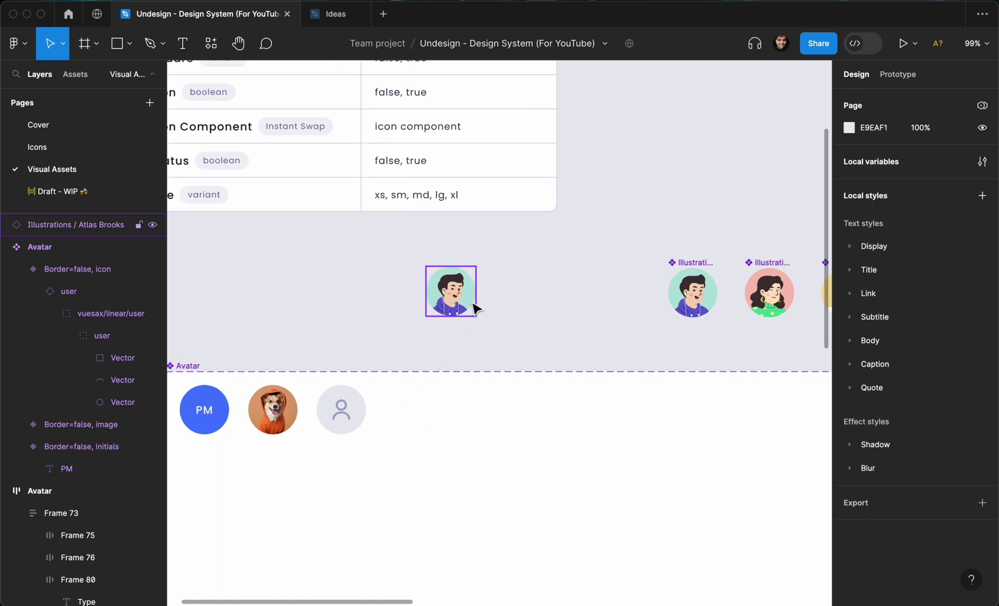
pyautogui.scroll(-3, 473, 307)
pyautogui.click(638, 275)
pyautogui.hscroll(5, 638, 275)
pyautogui.scroll(-2, 482, 290)
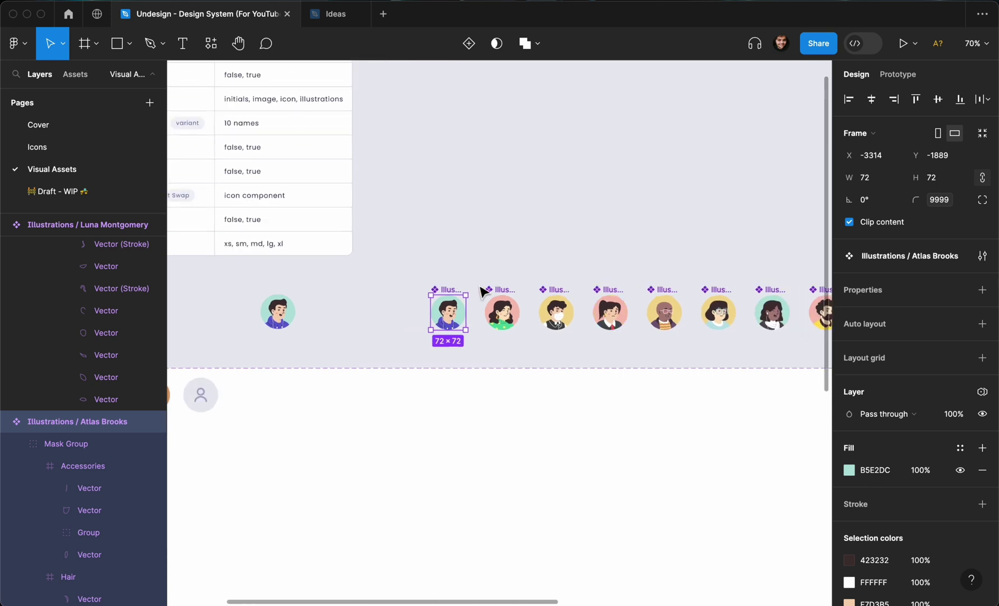
# Change the corner radius of all ten illustration avatars from 9999 to 0 so they render square
pyautogui.moveTo(408, 283); pyautogui.dragTo(886, 229)
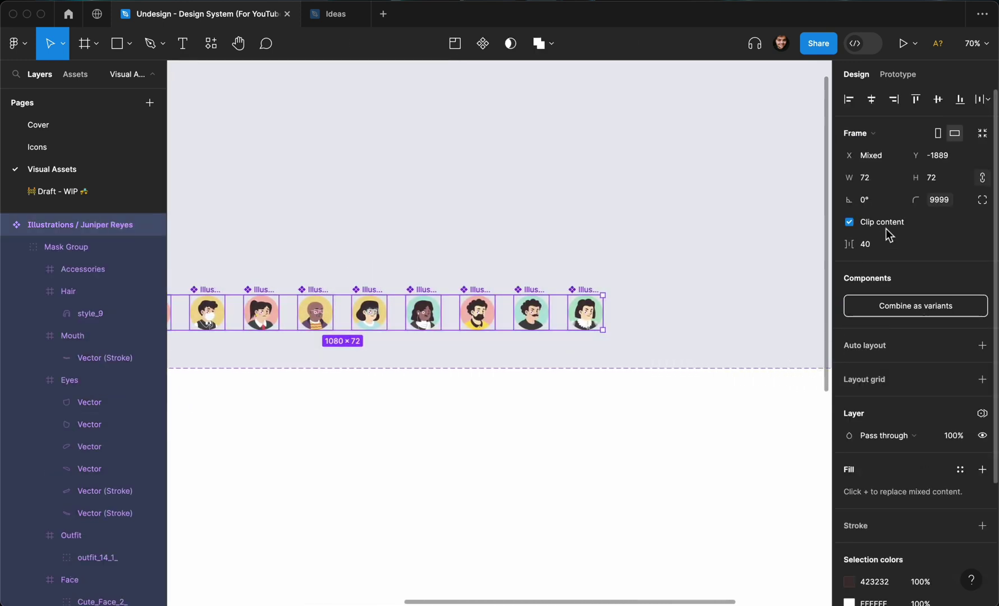
pyautogui.click(965, 201)
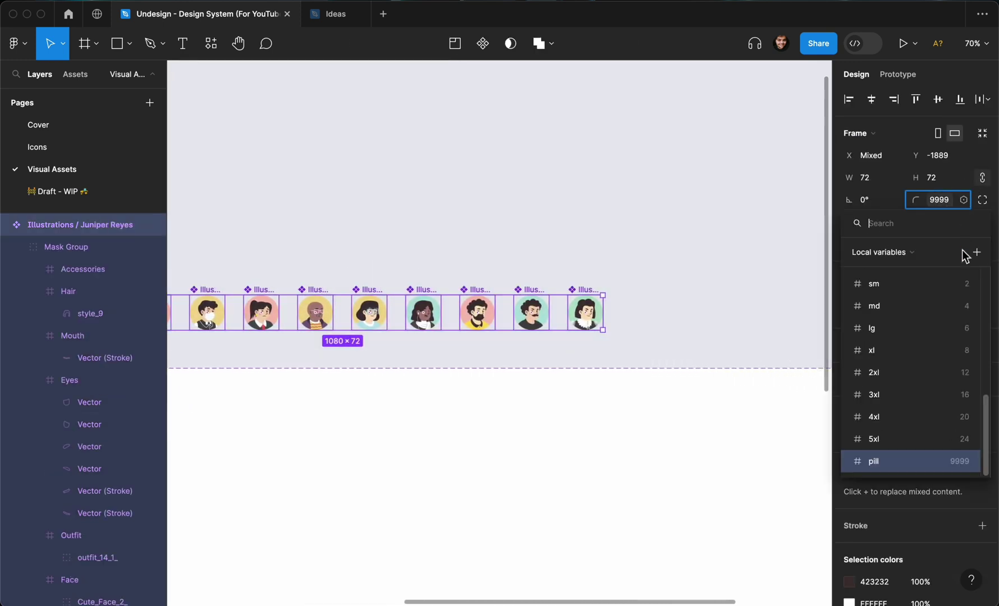
pyautogui.click(955, 202)
pyautogui.click(955, 202)
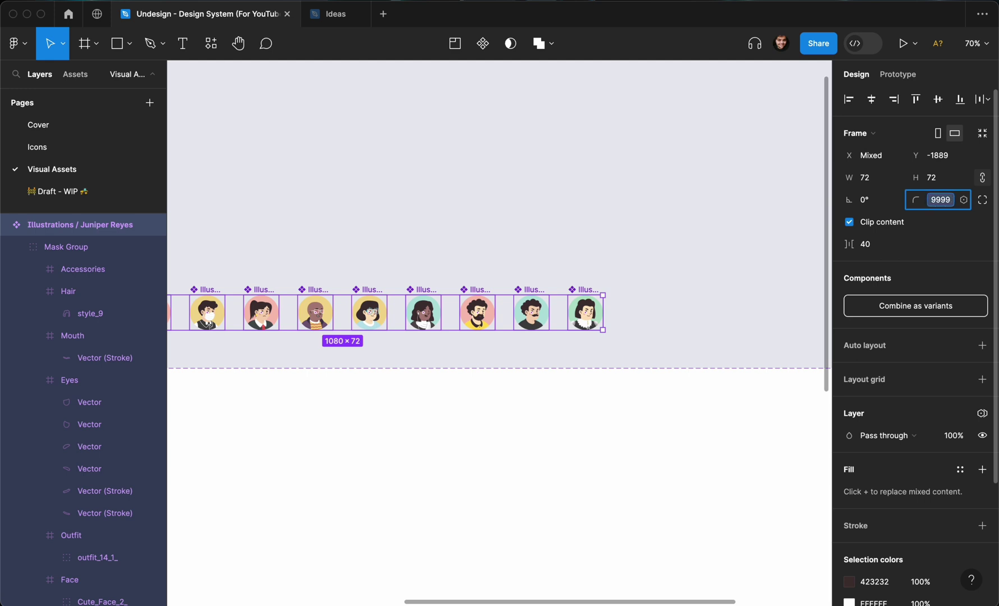
pyautogui.write('99')
pyautogui.click(552, 208)
pyautogui.scroll(5, 552, 207)
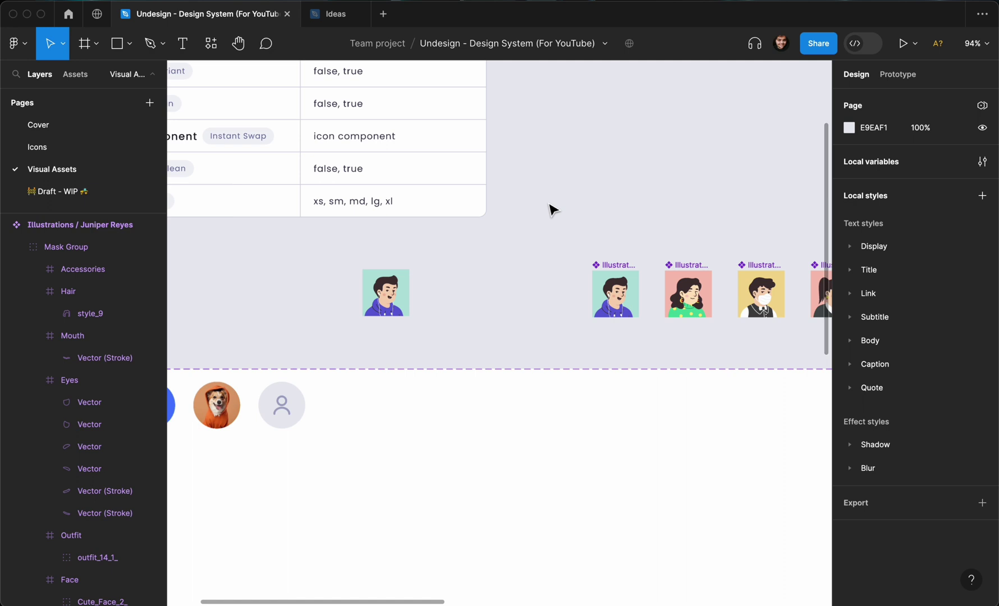
# Draw a 72×72 test frame beside the avatars, then delete it
pyautogui.hscroll(-3, 552, 209)
pyautogui.click(520, 261)
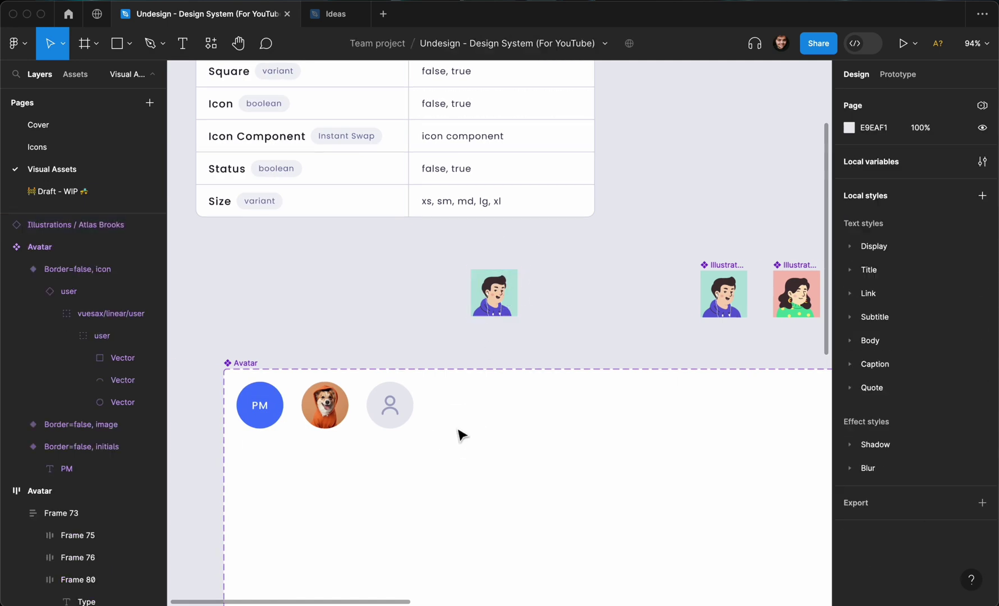
pyautogui.press('r')
pyautogui.press('f')
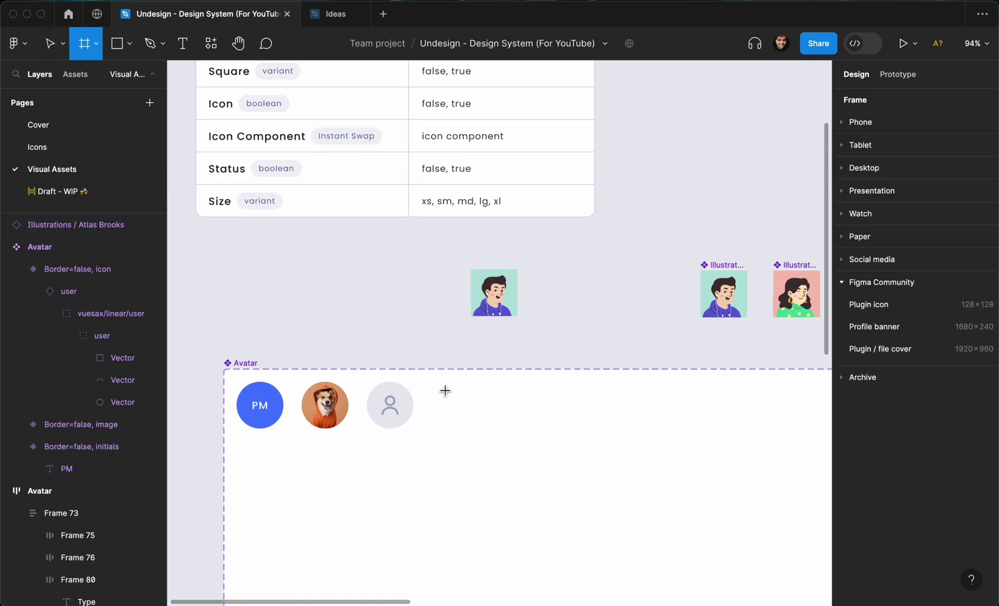
pyautogui.moveTo(438, 388); pyautogui.dragTo(483, 433)
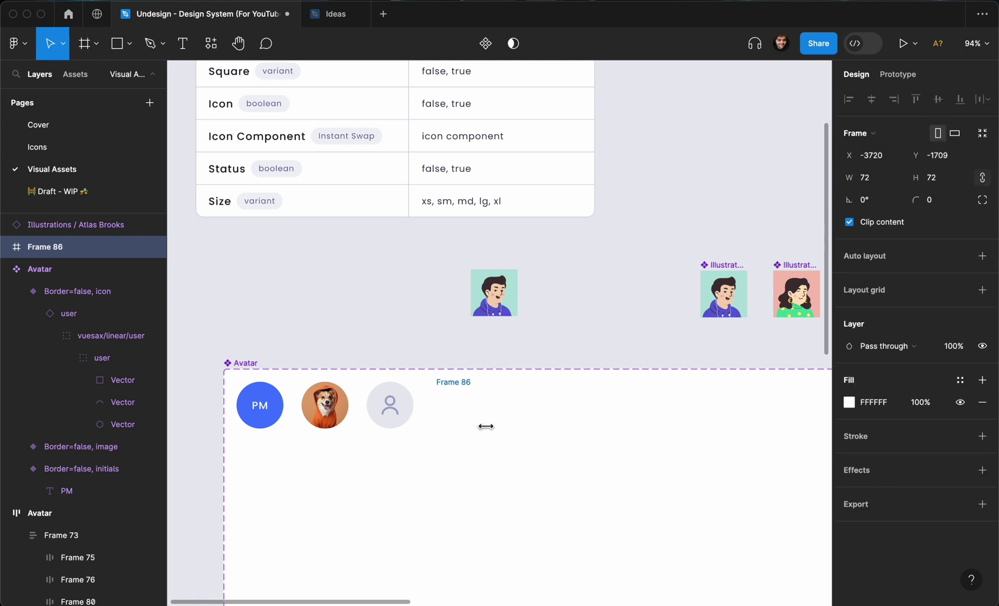
pyautogui.press('Delete')
# Duplicate the grey icon avatar variant and set its Type to illustration
pyautogui.click(393, 404)
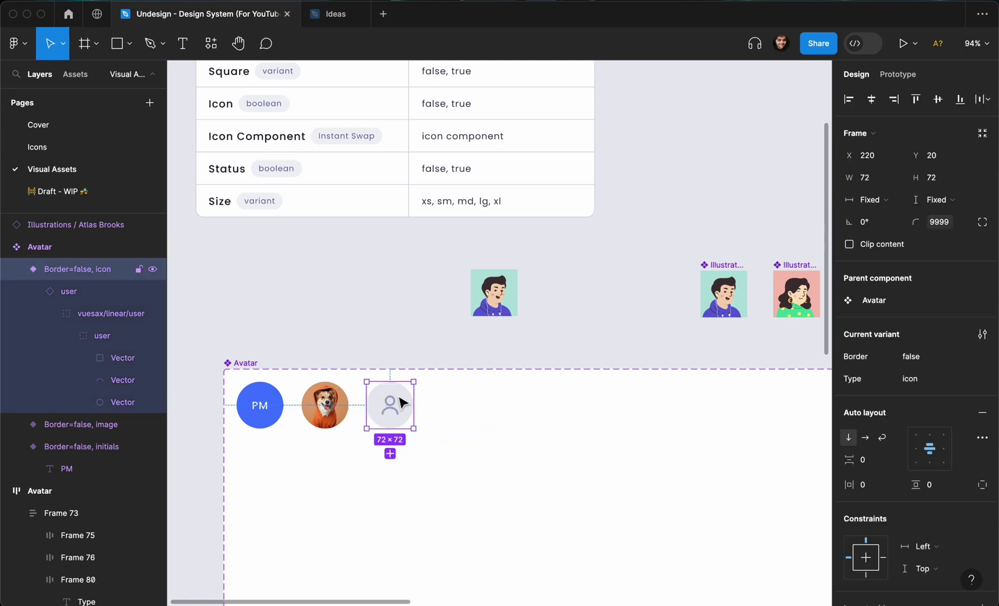
pyautogui.press('super+d')
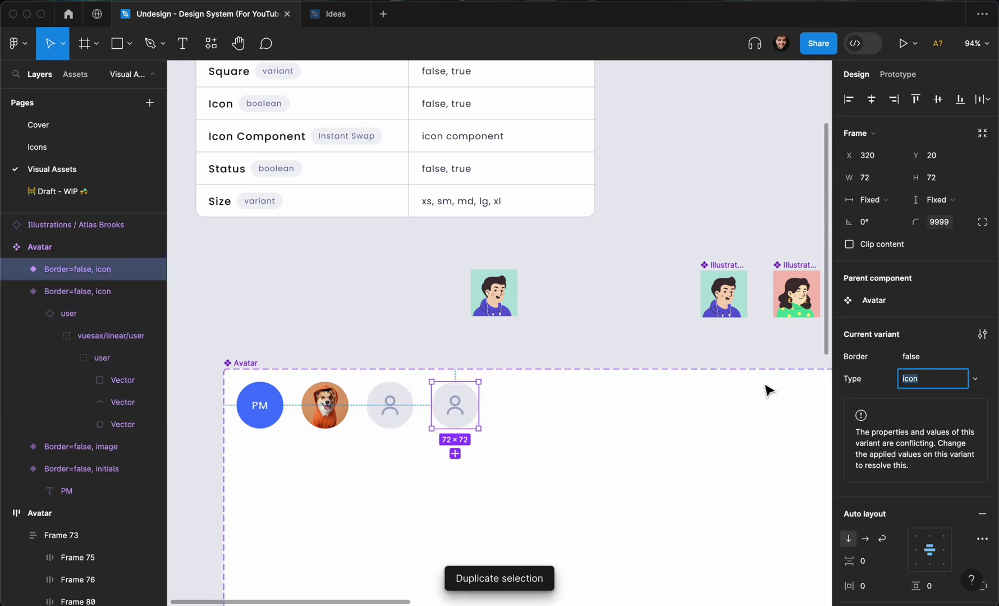
pyautogui.write('illustrati')
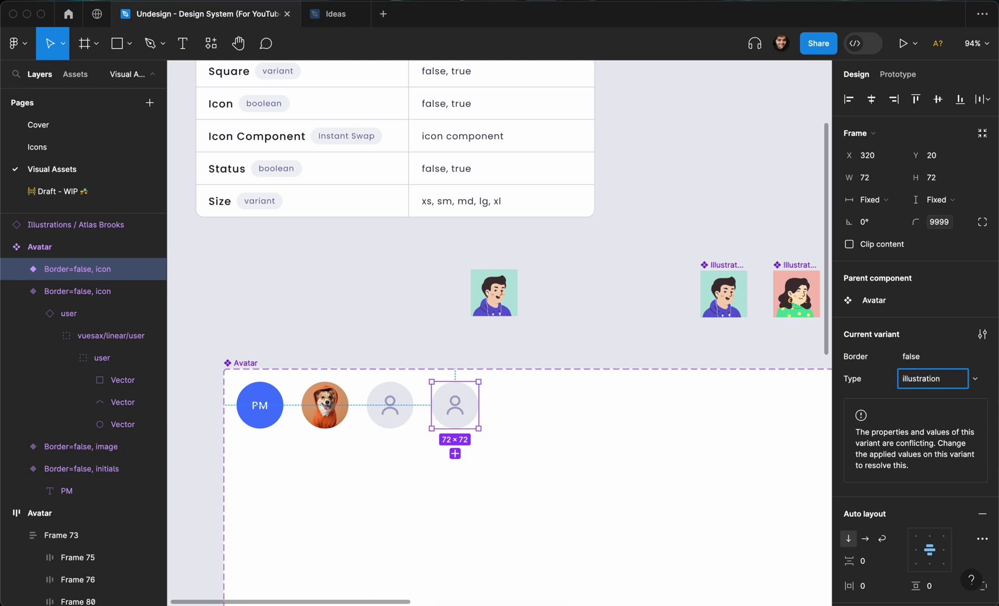
pyautogui.press('Return')
pyautogui.click(469, 331)
# Move the loose Atlas Brooks instance into the new illustration variant
pyautogui.click(493, 304)
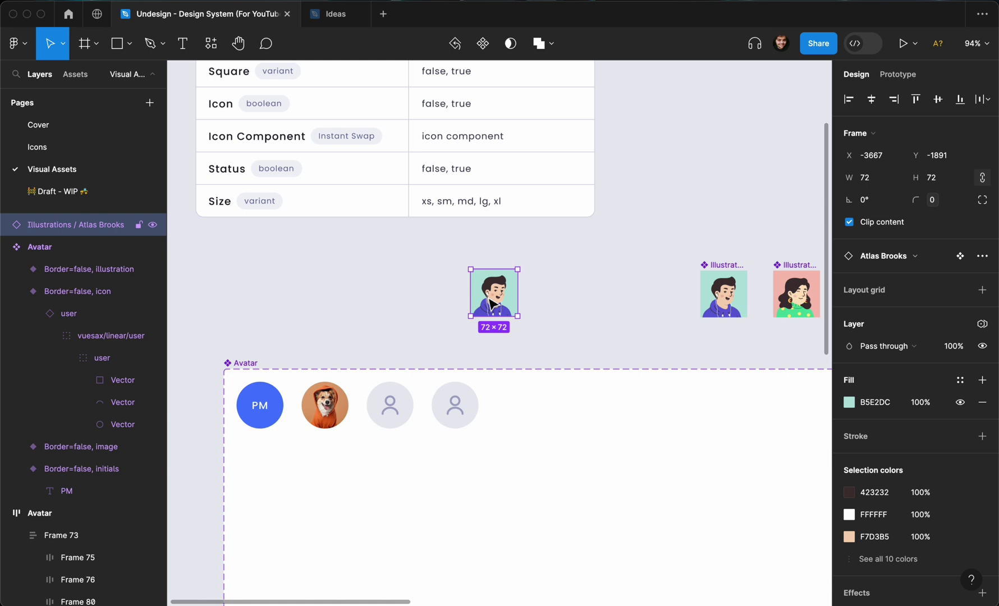
pyautogui.press('Delete')
pyautogui.click(475, 398)
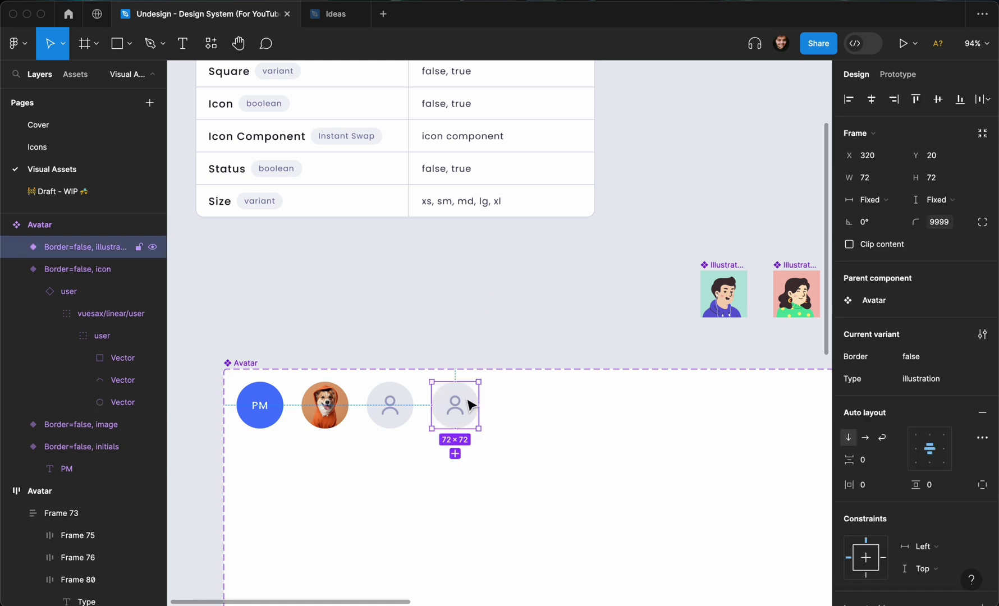
pyautogui.hotkey('ctrl', 'v')
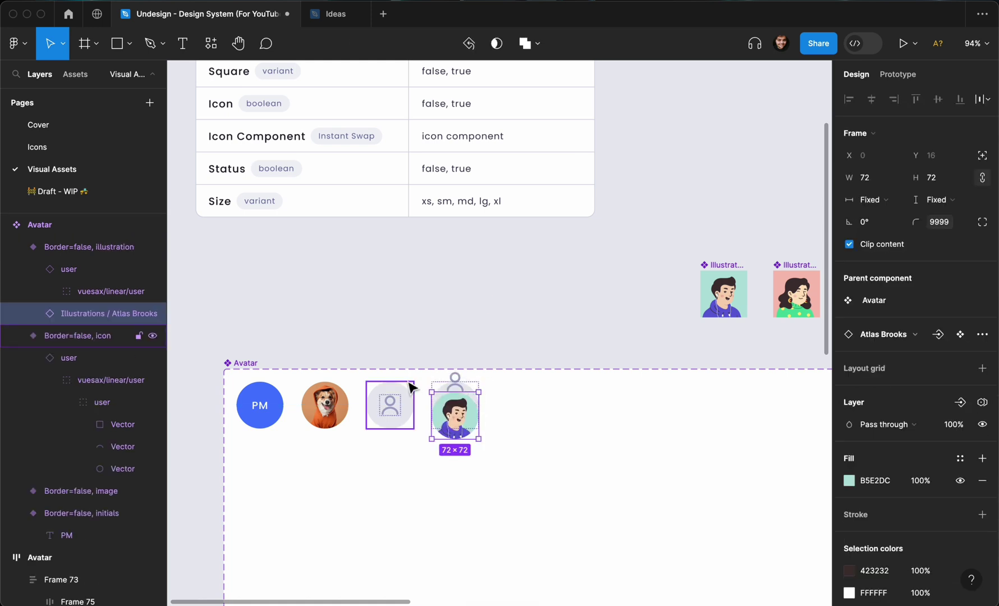
# Delete the leftover user icon from the illustration variant and turn on Clip content
pyautogui.scroll(5, 410, 383)
pyautogui.click(486, 398)
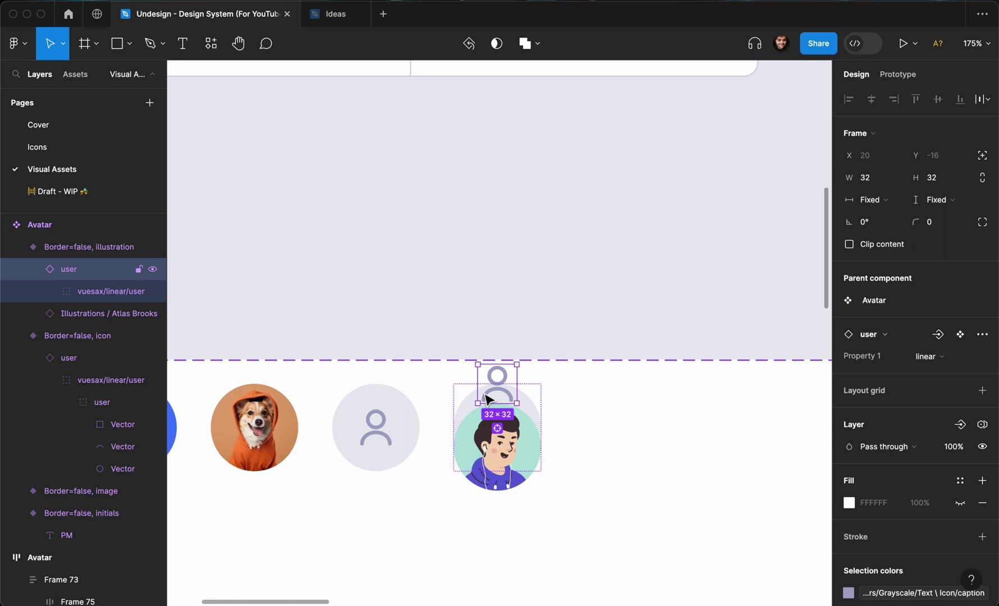
pyautogui.press('Delete')
pyautogui.click(518, 434)
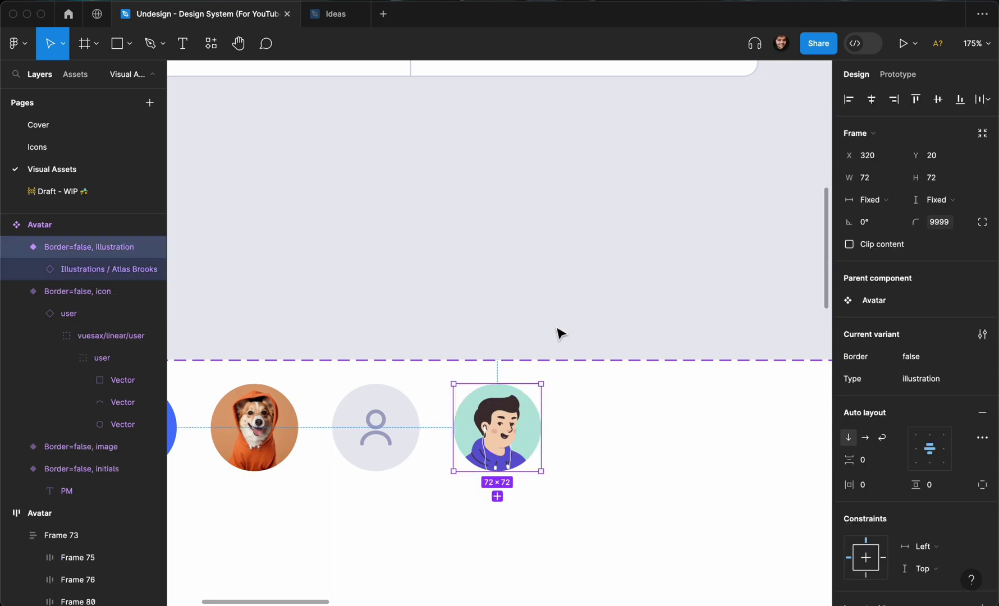
pyautogui.click(849, 244)
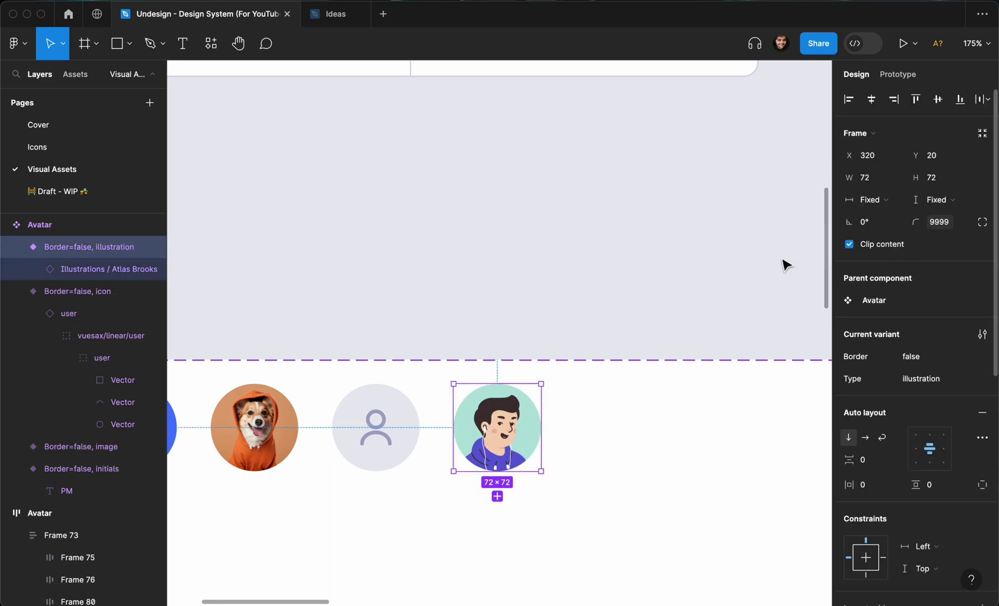
# Set the Atlas Brooks illustration's corner radius to 0
pyautogui.click(121, 275)
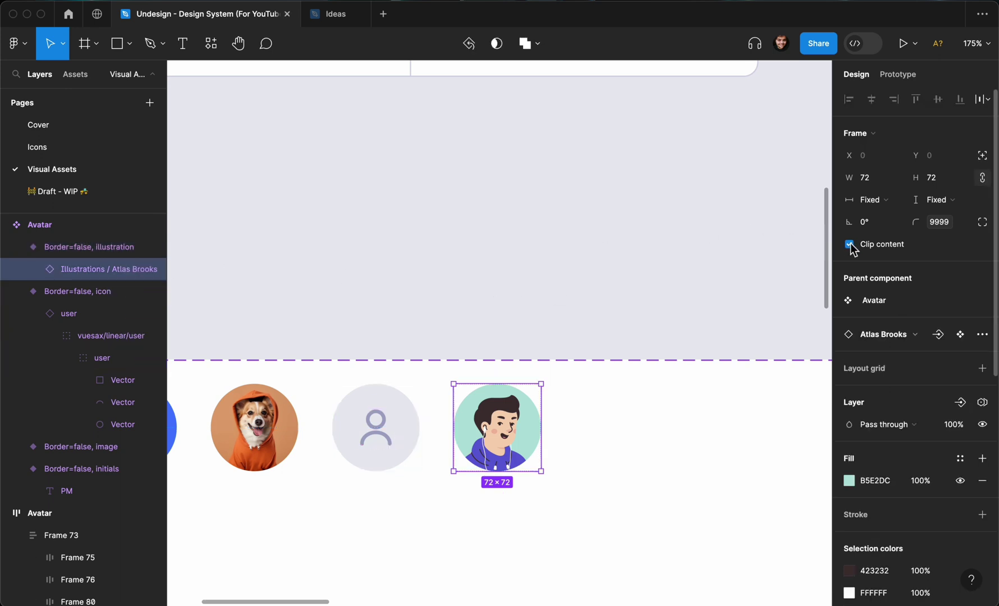
pyautogui.click(931, 224)
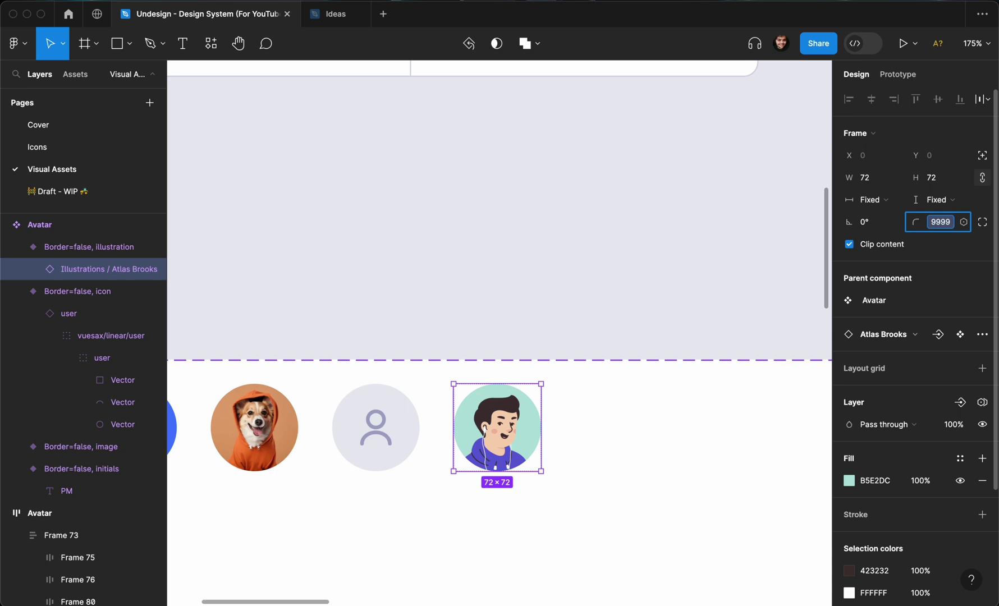
pyautogui.press('BackSpace')
pyautogui.press('Return')
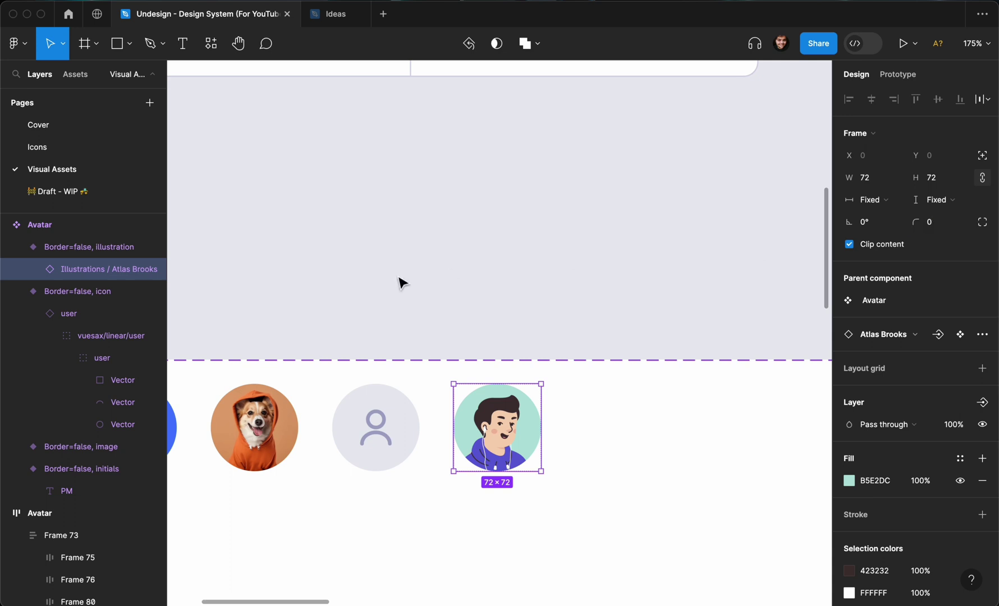
pyautogui.scroll(-3, 558, 415)
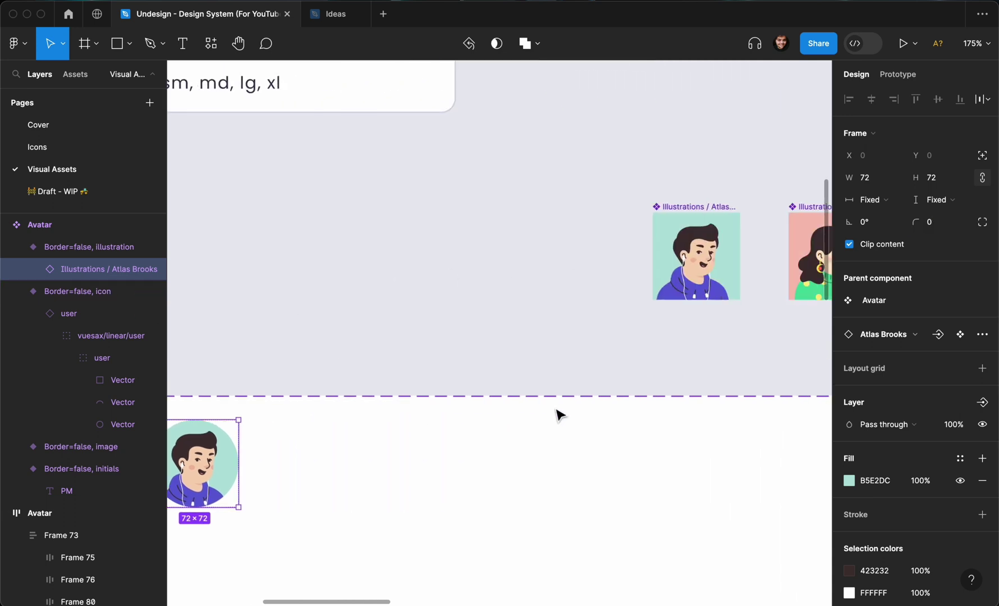
pyautogui.hscroll(-5, 558, 415)
pyautogui.scroll(4, 557, 415)
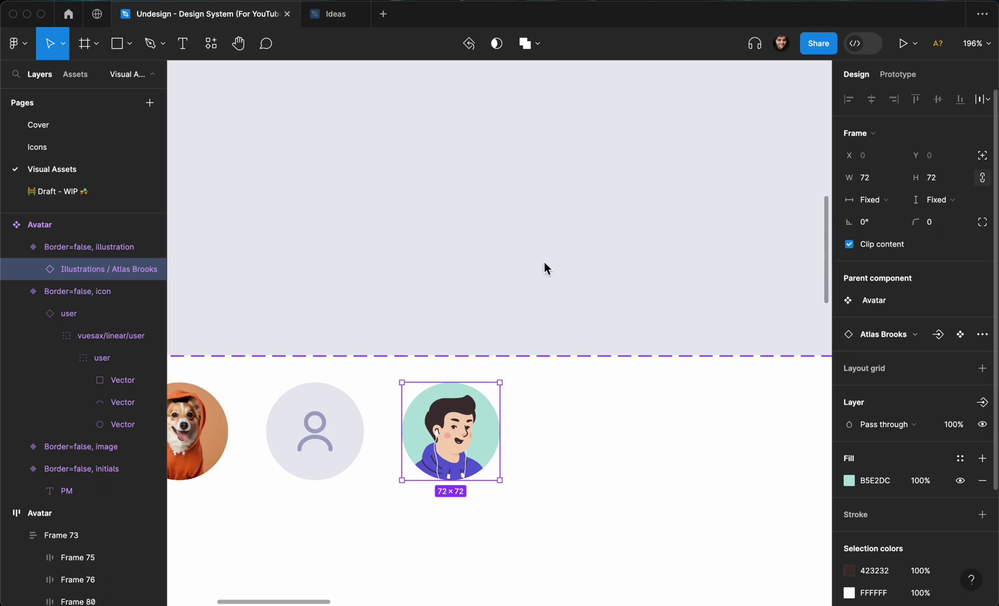
# Reselect the illustration variant and its Atlas Brooks artwork to verify the result
pyautogui.click(477, 288)
pyautogui.click(471, 418)
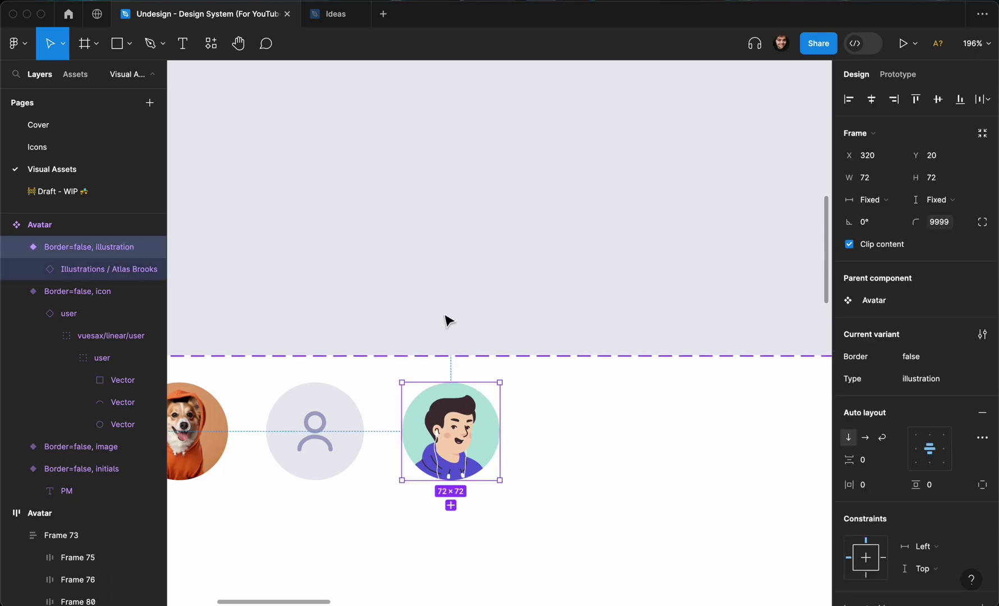
pyautogui.scroll(-3, 444, 316)
pyautogui.click(461, 403)
pyautogui.click(461, 298)
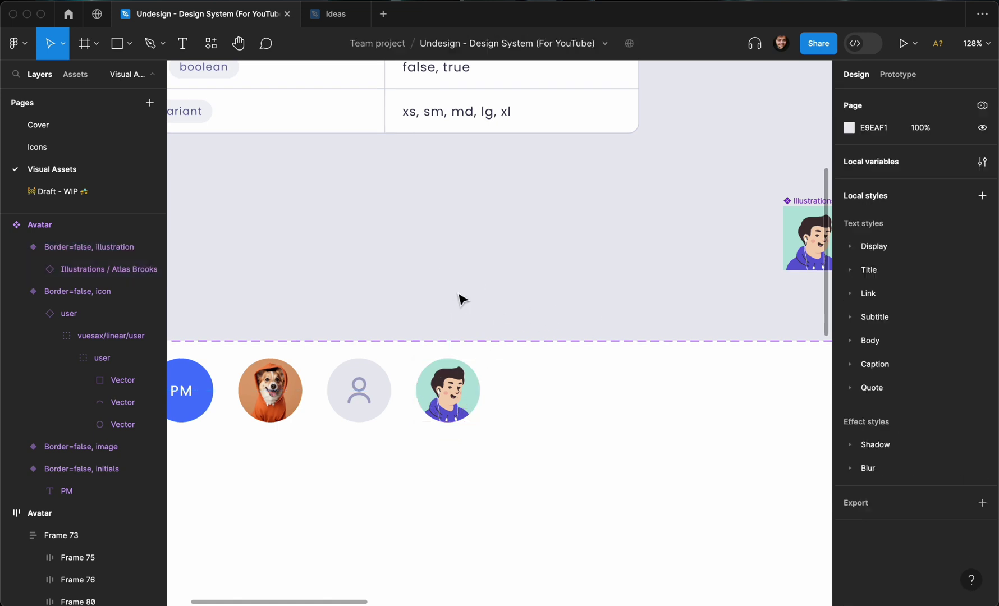
pyautogui.scroll(-3, 460, 297)
pyautogui.scroll(3, 444, 297)
pyautogui.scroll(1, 441, 278)
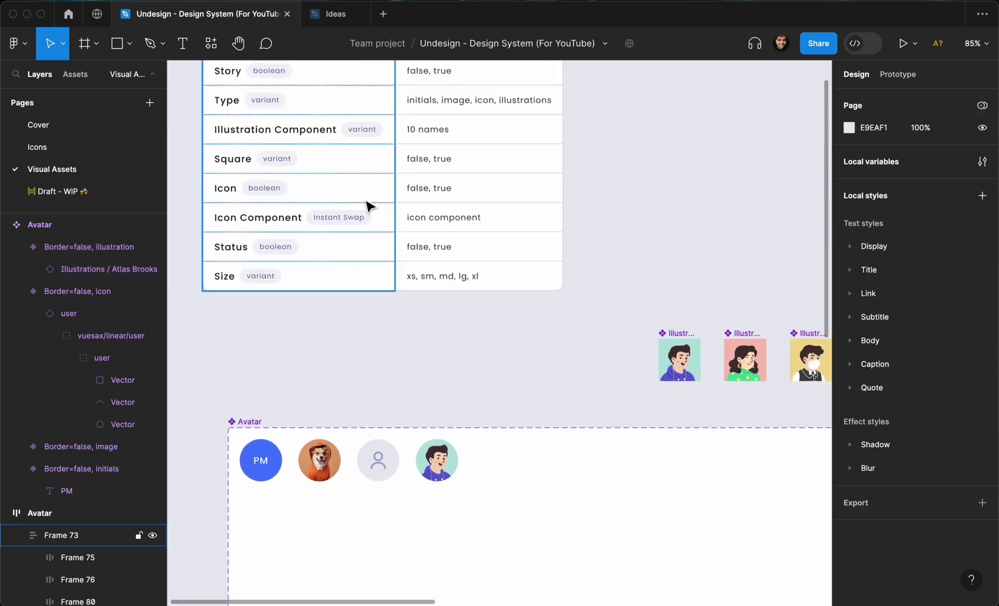
# Add a text property named Initials with default value PM to the Avatar set
pyautogui.click(436, 460)
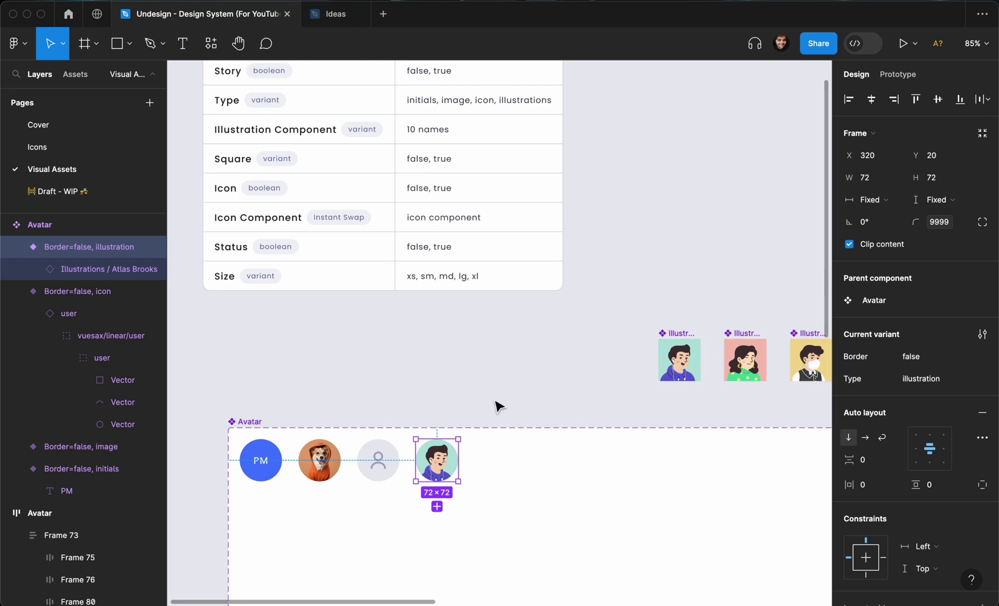
pyautogui.click(240, 422)
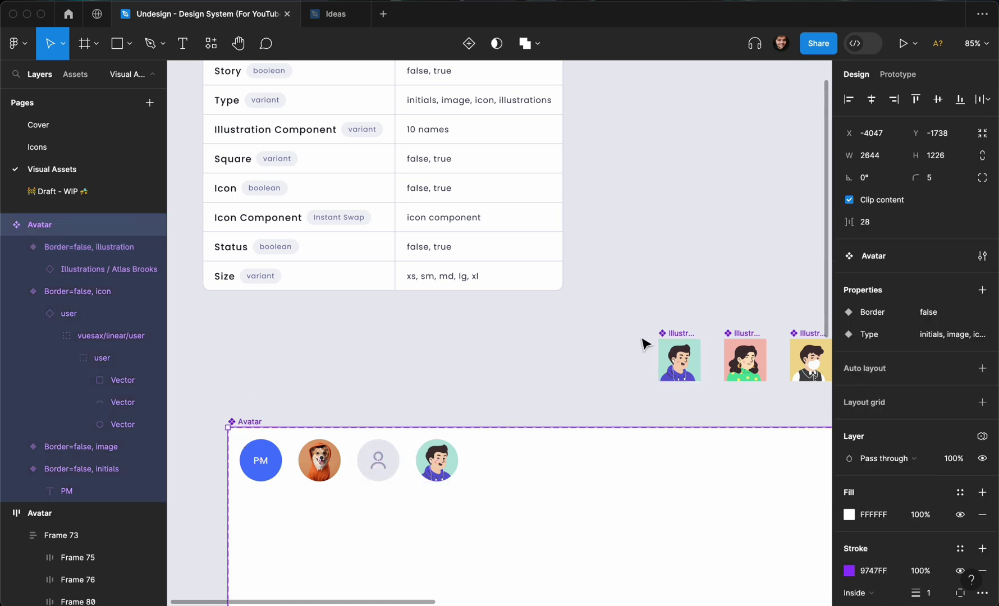
pyautogui.scroll(-3, 644, 341)
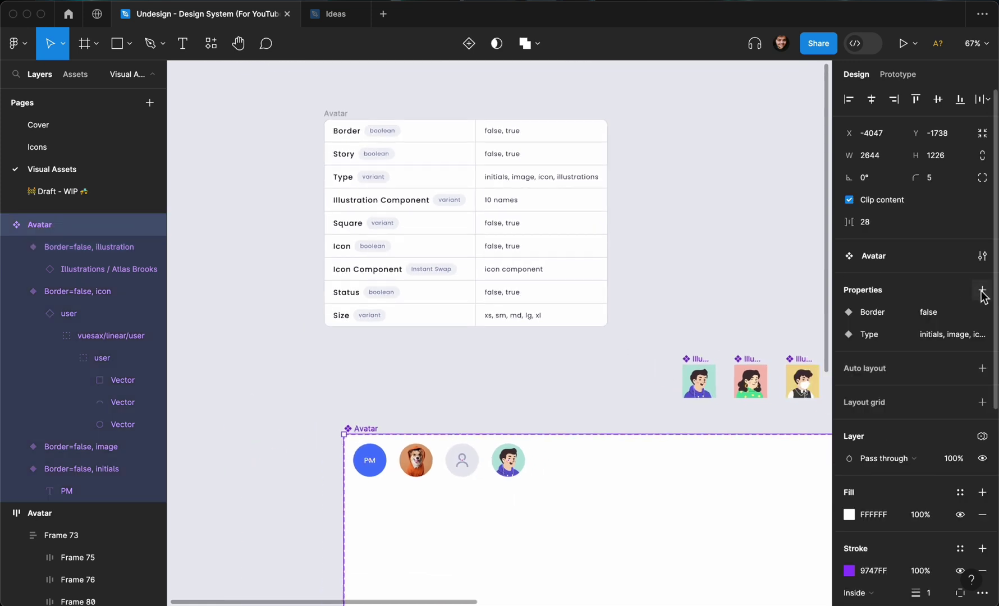
pyautogui.click(983, 292)
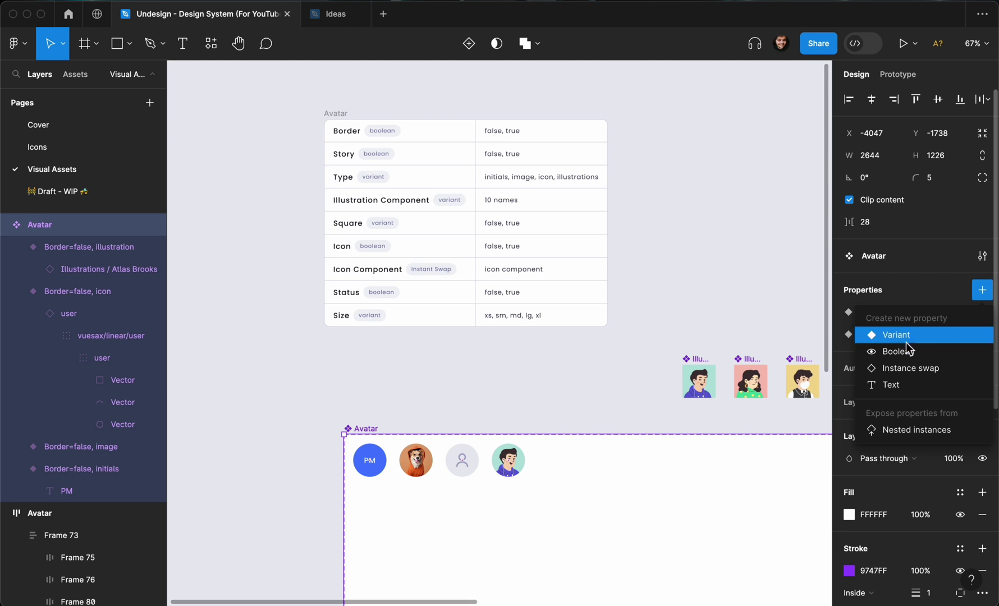
pyautogui.click(900, 386)
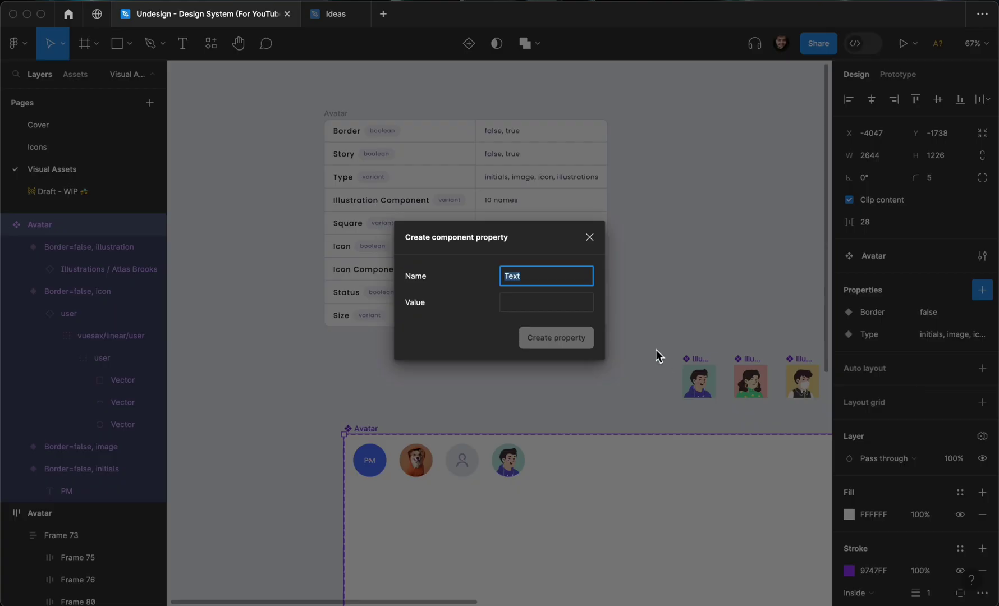
pyautogui.press('BackSpace')
pyautogui.click(529, 302)
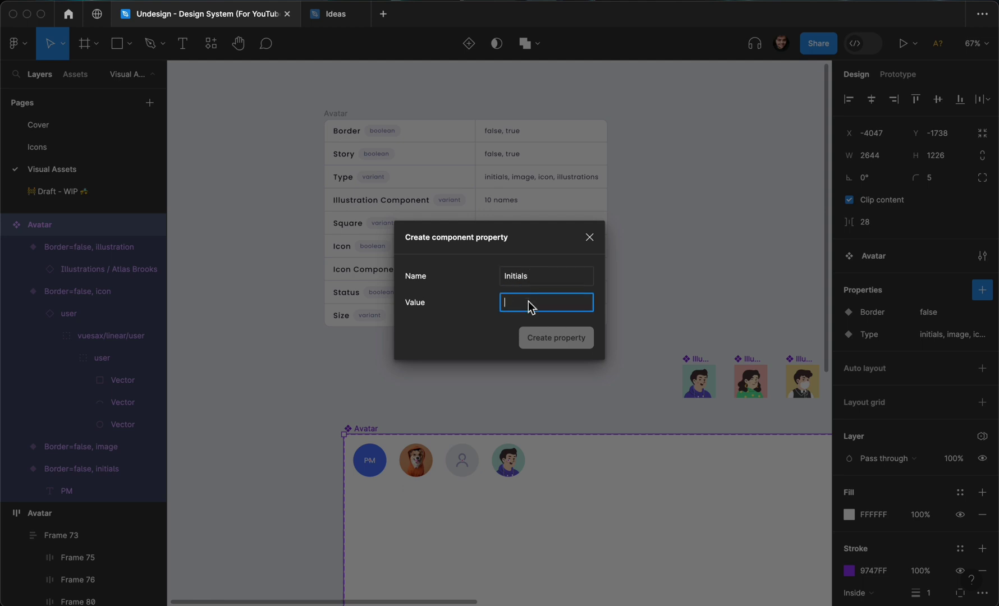
pyautogui.write('PM')
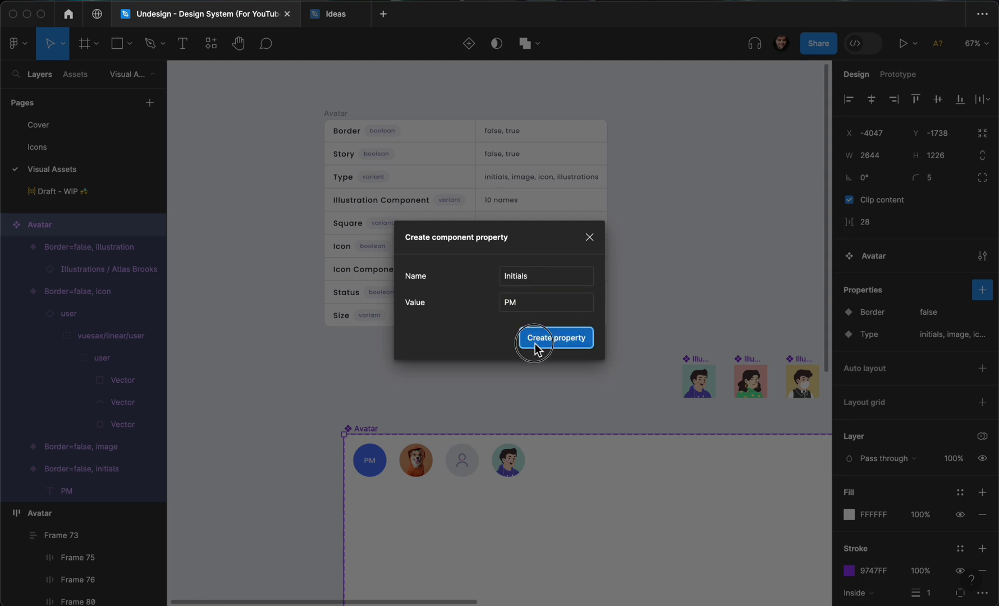
pyautogui.click(534, 339)
# Link the initials avatar's PM text layer to the Initials property
pyautogui.doubleClick(384, 468)
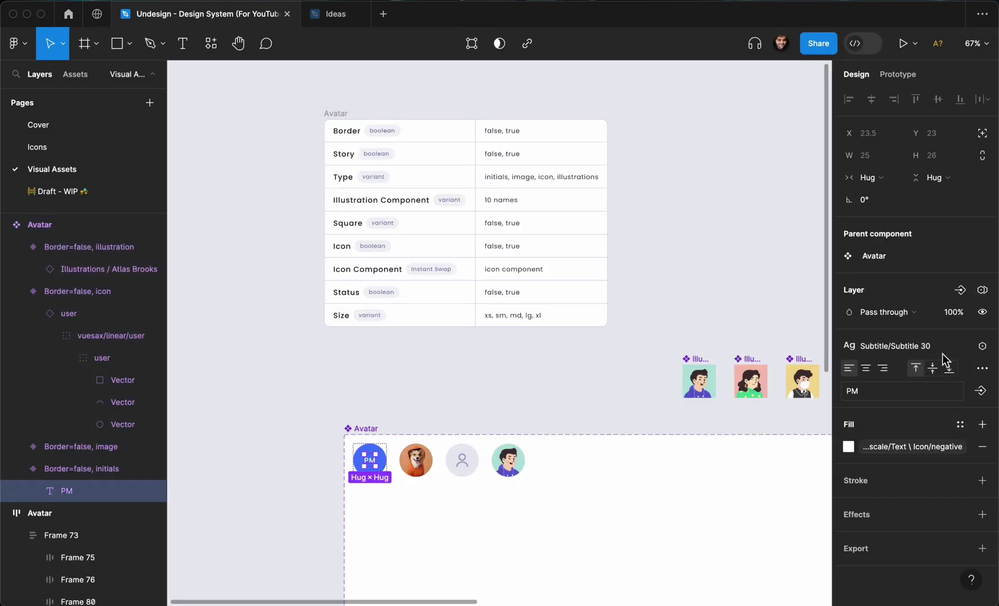
pyautogui.click(981, 391)
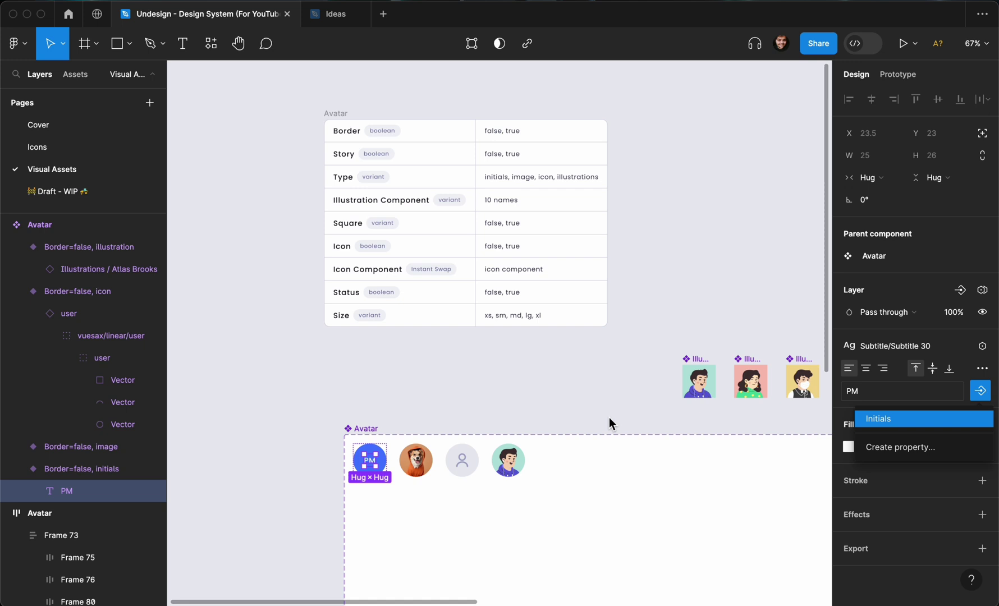
pyautogui.press('Return')
pyautogui.click(560, 404)
pyautogui.click(375, 426)
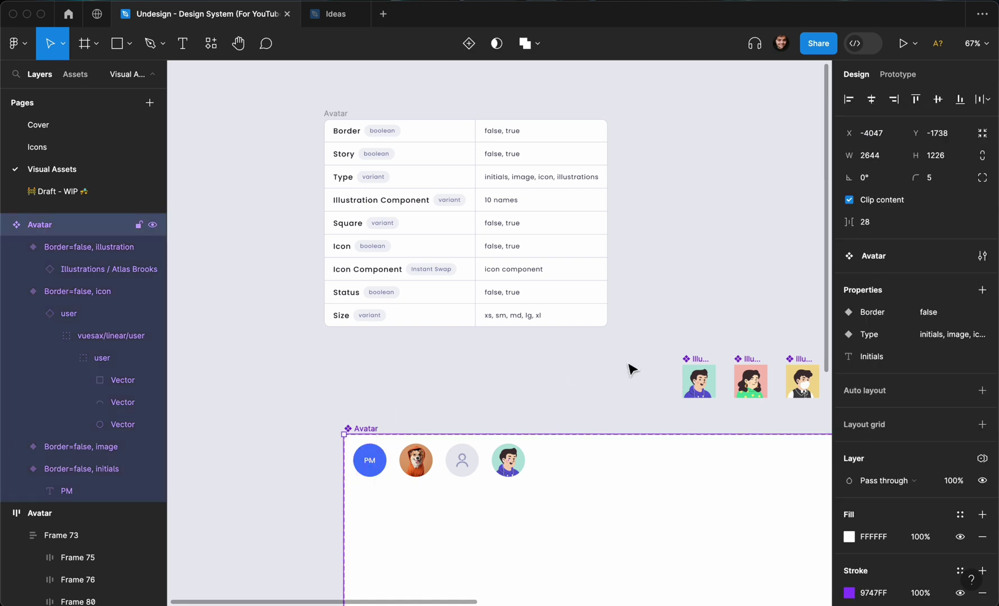
pyautogui.click(983, 290)
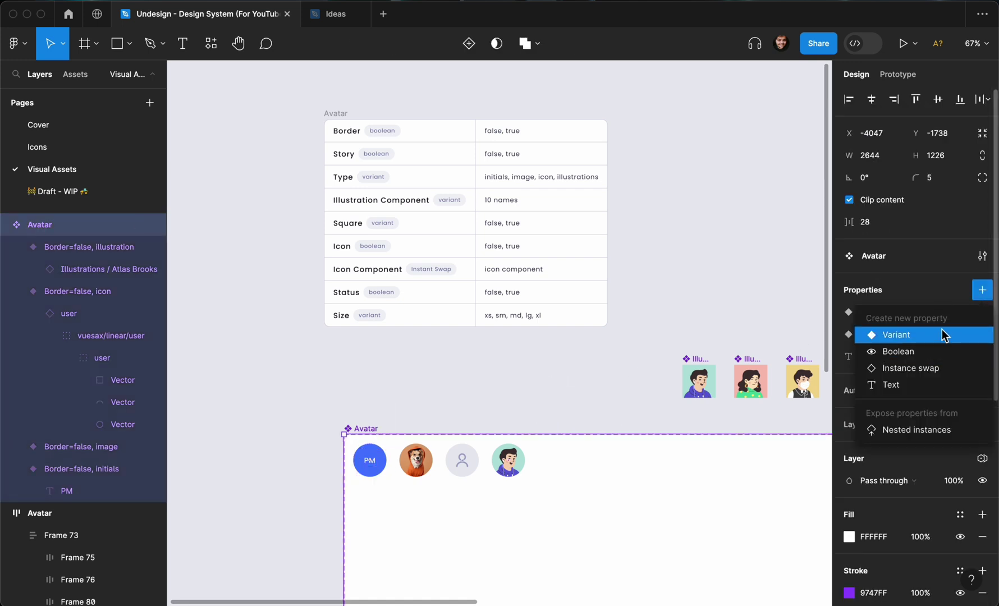
# Create an Icon Component instance-swap property with the user icon as default
pyautogui.click(927, 368)
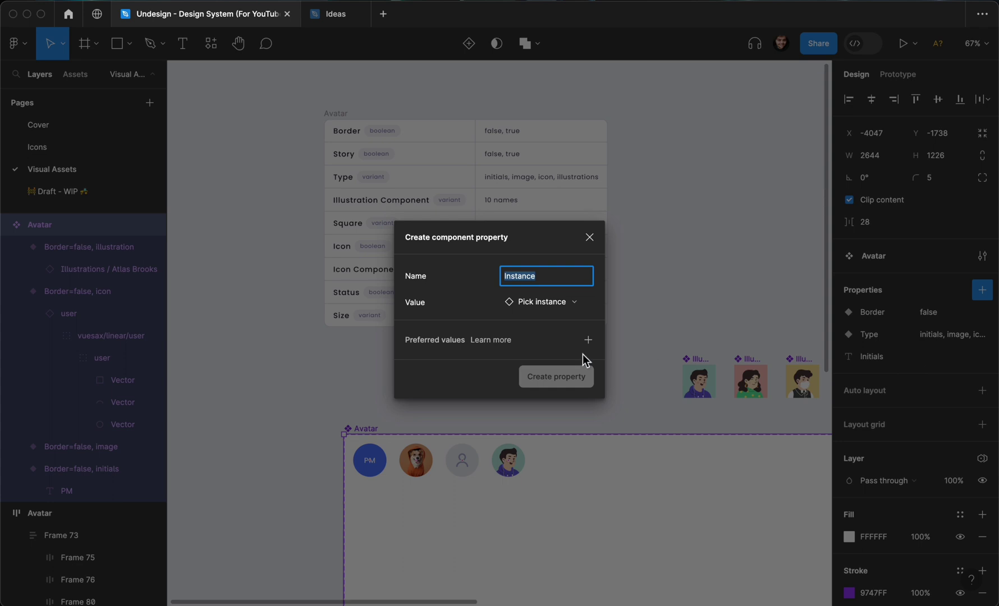
pyautogui.write('Icon Component')
pyautogui.click(553, 303)
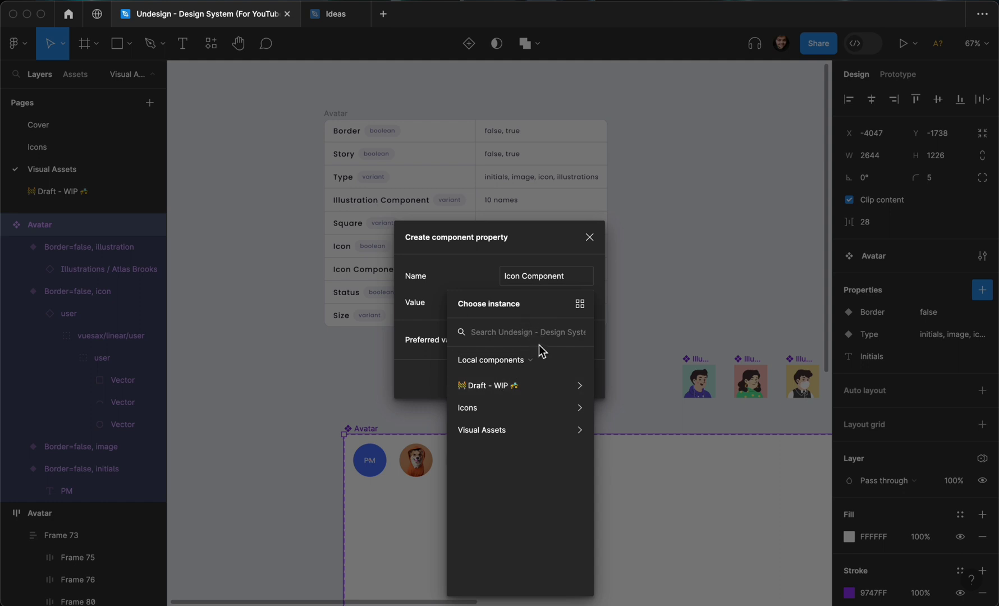
pyautogui.write('user')
pyautogui.scroll(-1, 525, 433)
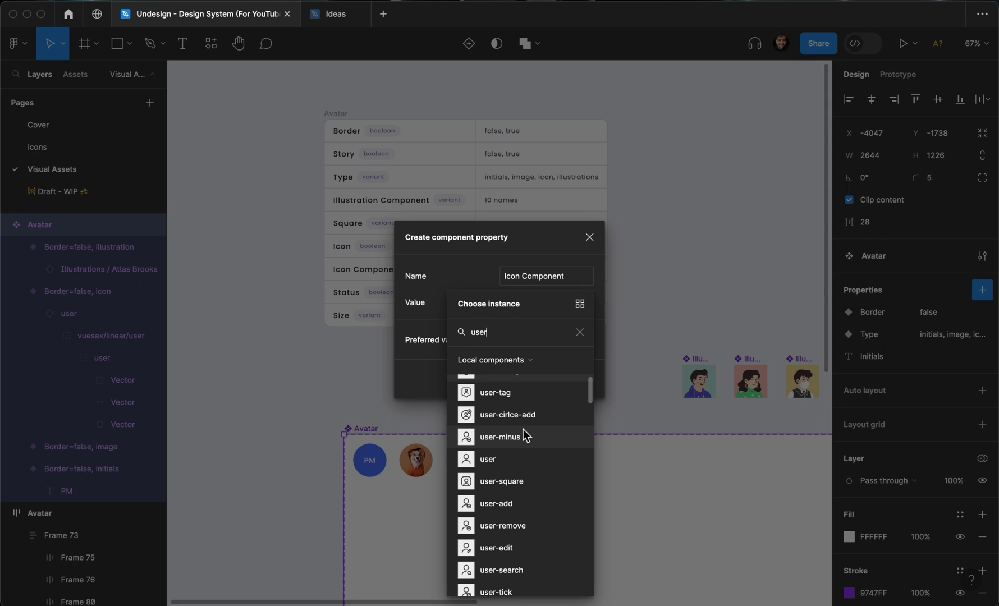
pyautogui.click(512, 459)
pyautogui.click(566, 383)
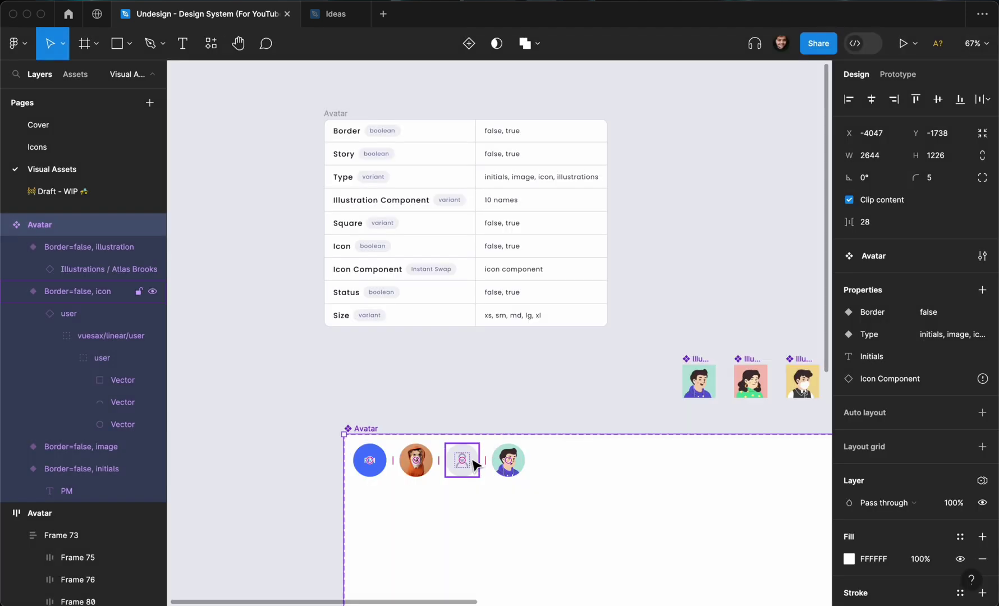
# Bind the icon avatar's nested user icon to the Icon Component property
pyautogui.doubleClick(473, 464)
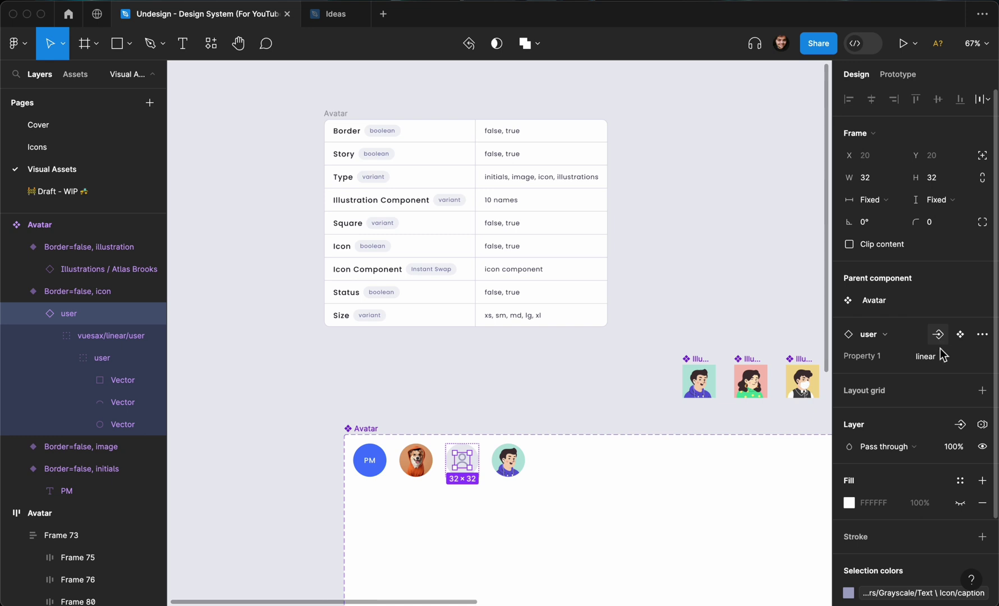
pyautogui.click(938, 335)
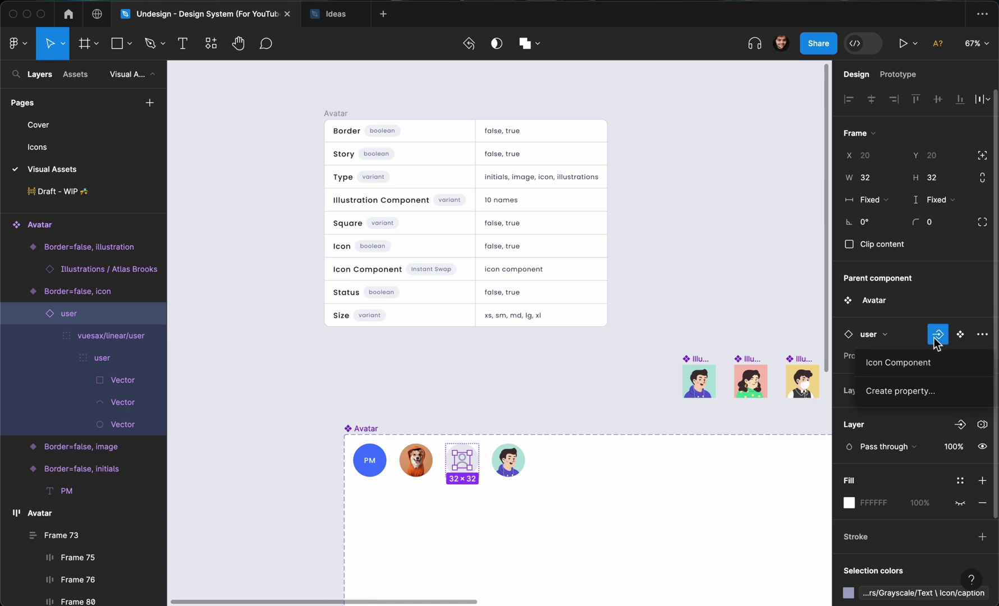
pyautogui.click(916, 363)
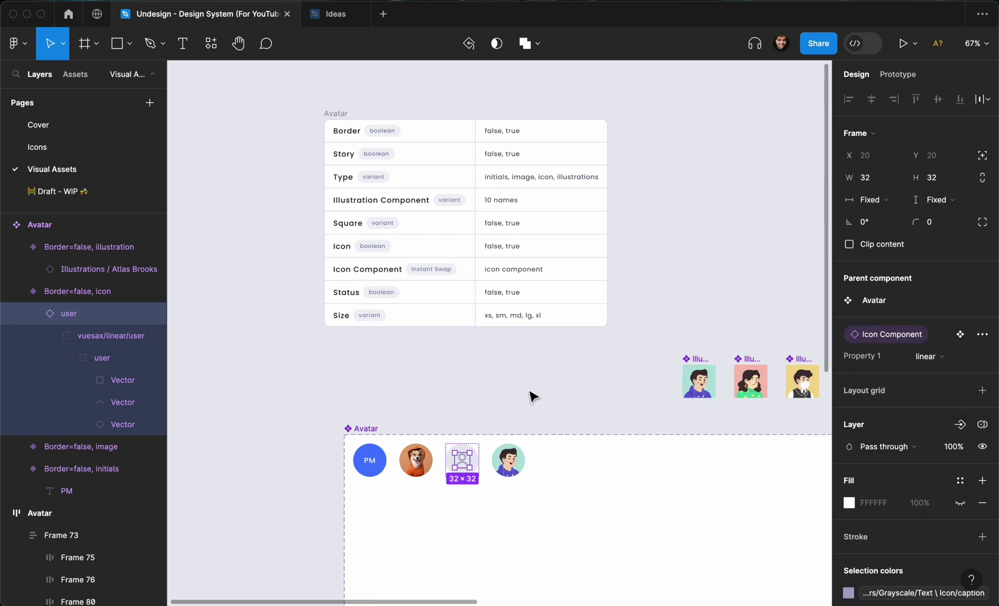
pyautogui.click(511, 399)
pyautogui.click(511, 454)
pyautogui.click(513, 415)
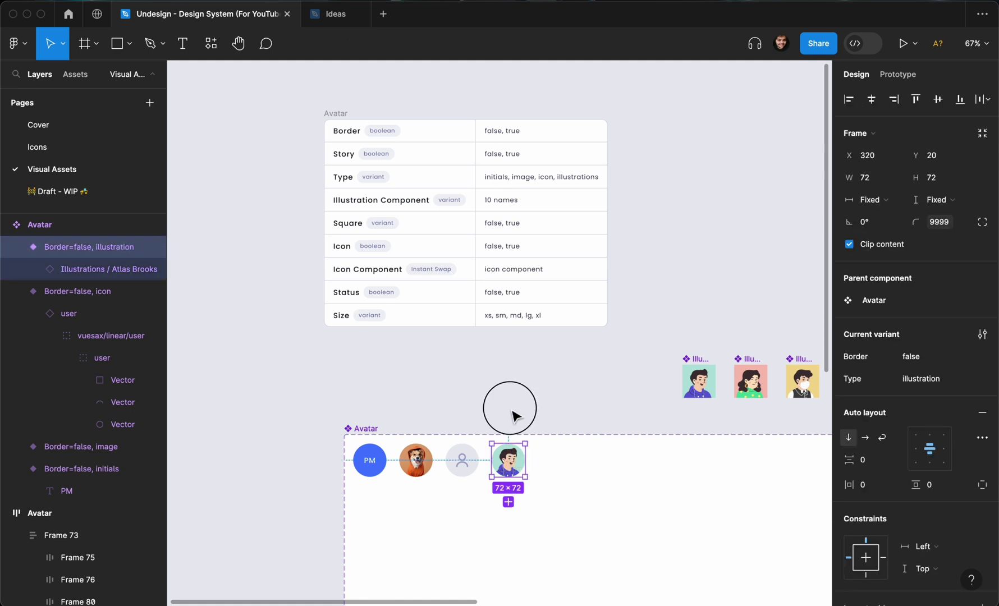
# Create an Illustration instance-swap property with Atlas Brooks as the default
pyautogui.click(389, 433)
pyautogui.click(983, 290)
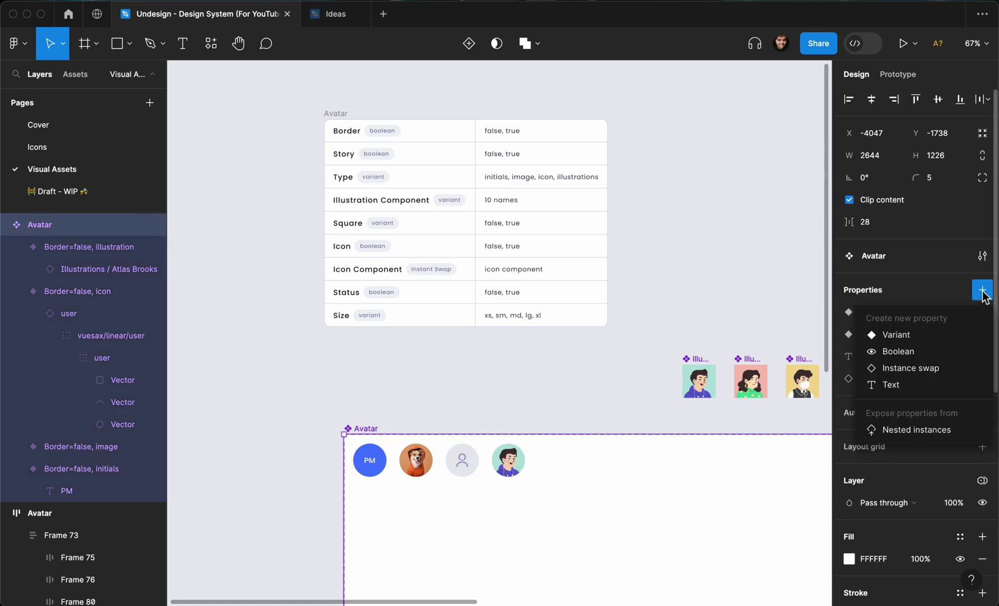
pyautogui.click(918, 366)
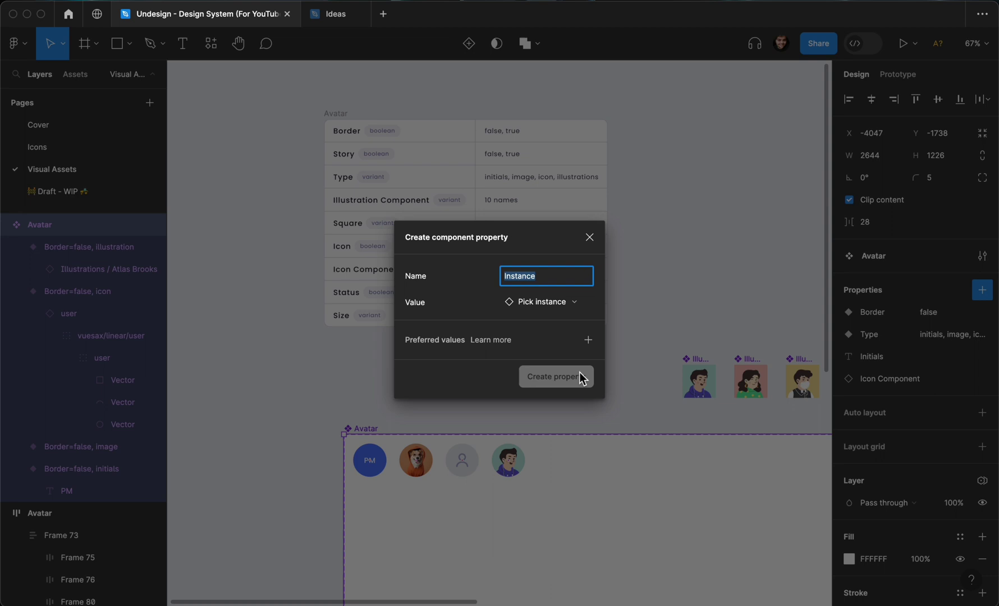
pyautogui.write('Illustration')
pyautogui.click(542, 305)
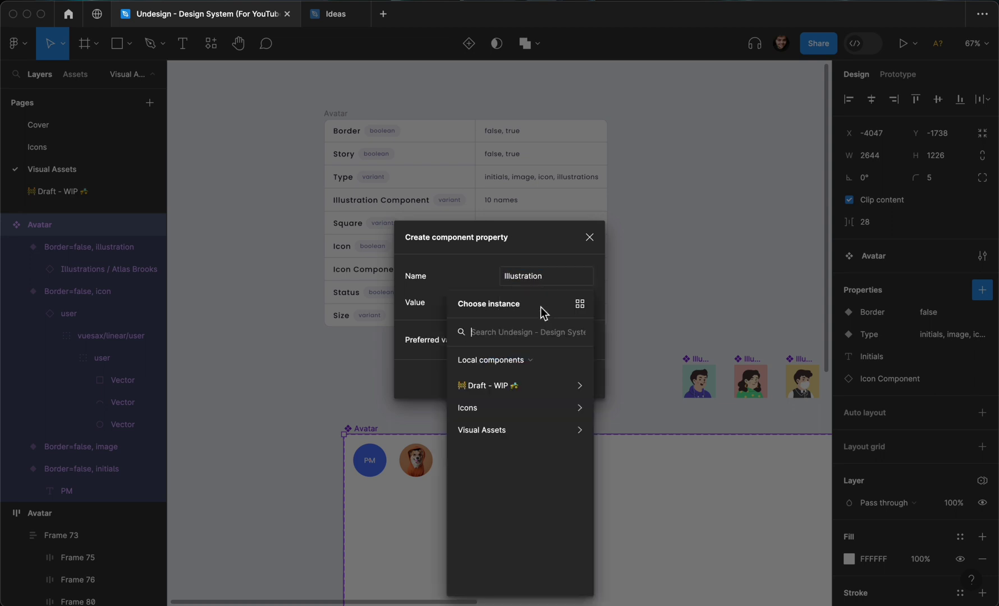
pyautogui.write('illu')
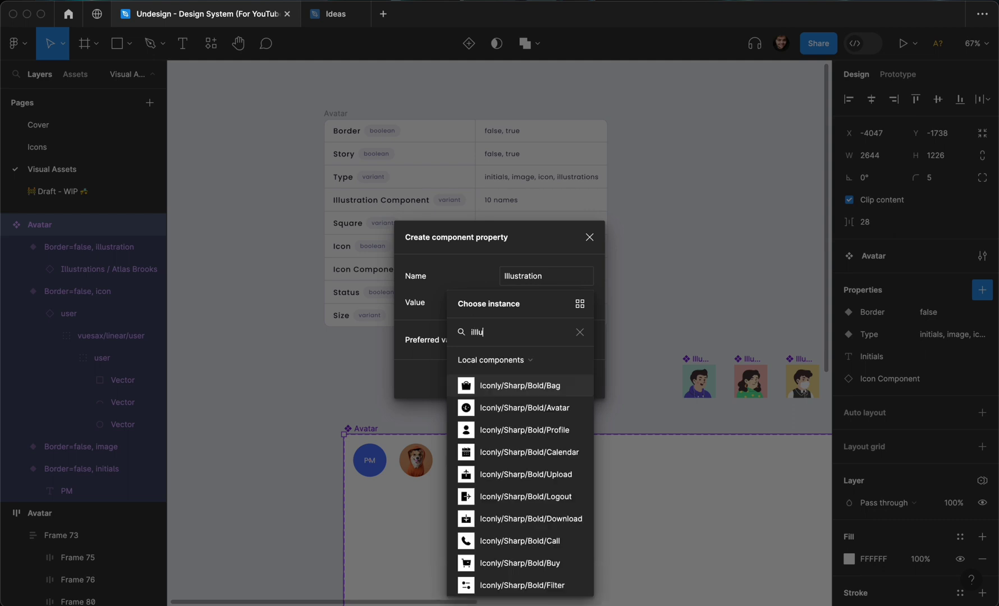
pyautogui.press('BackSpace')
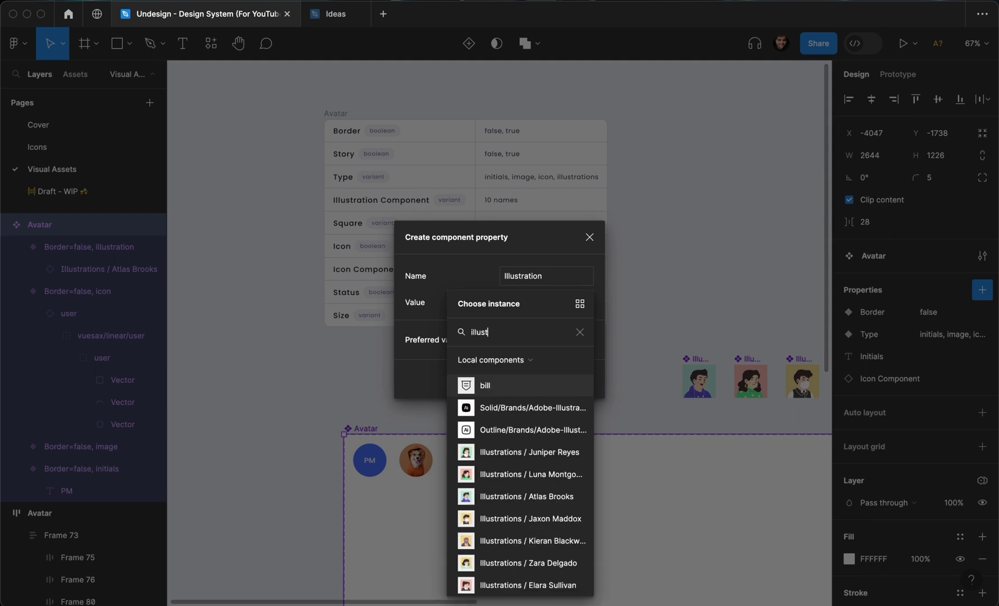
pyautogui.write('ustration')
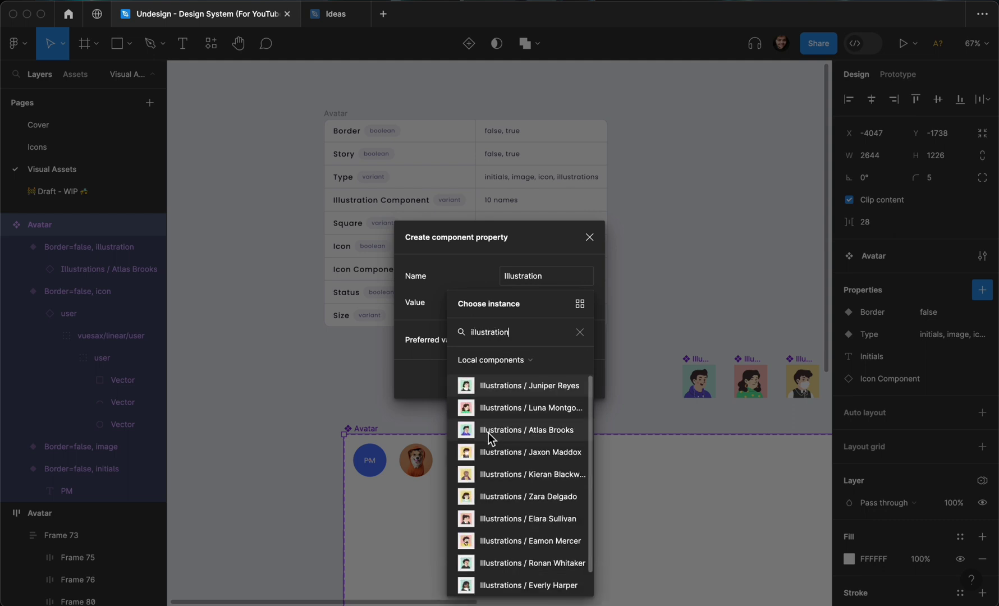
pyautogui.click(490, 432)
pyautogui.click(556, 376)
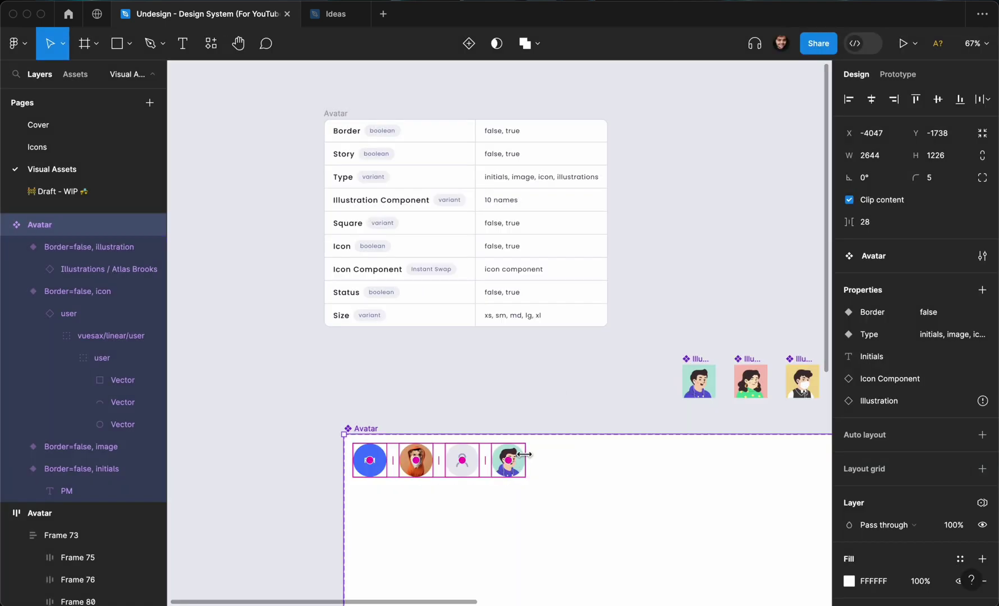
# Bind the illustration variant's Atlas Brooks artwork to the Illustration property
pyautogui.scroll(5, 512, 460)
pyautogui.click(520, 455)
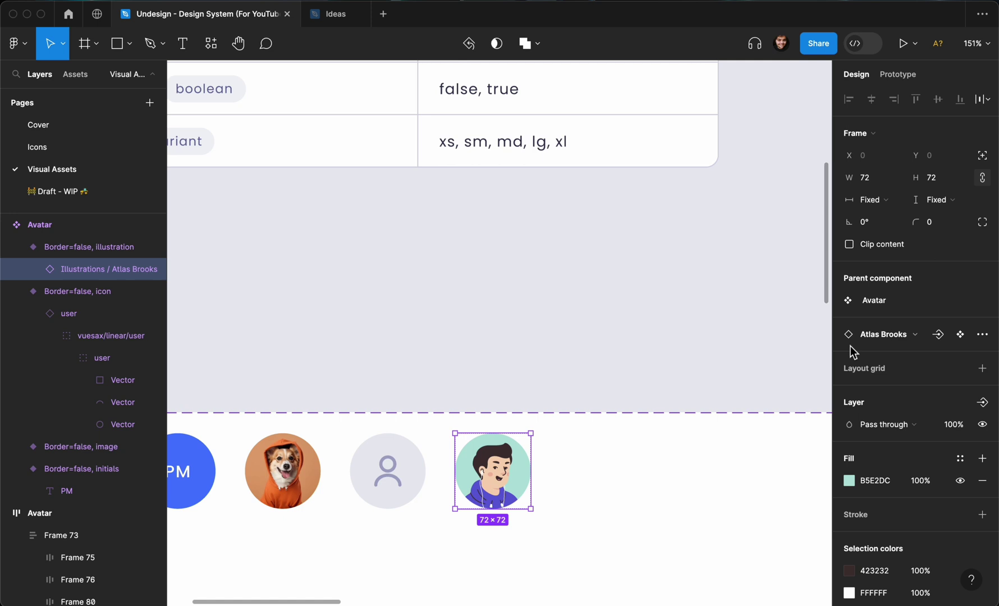
pyautogui.click(939, 334)
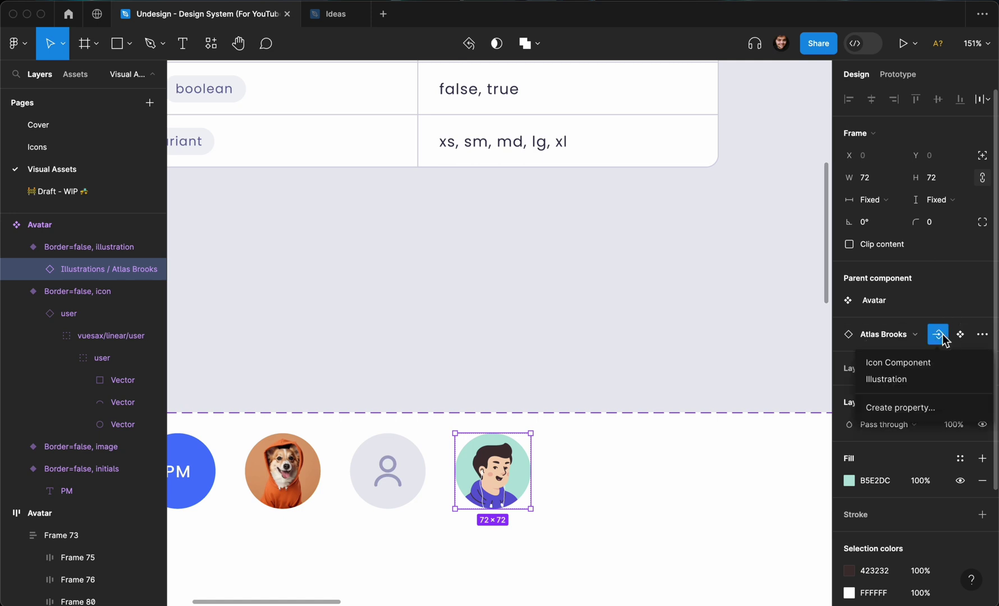
pyautogui.click(913, 380)
pyautogui.click(629, 350)
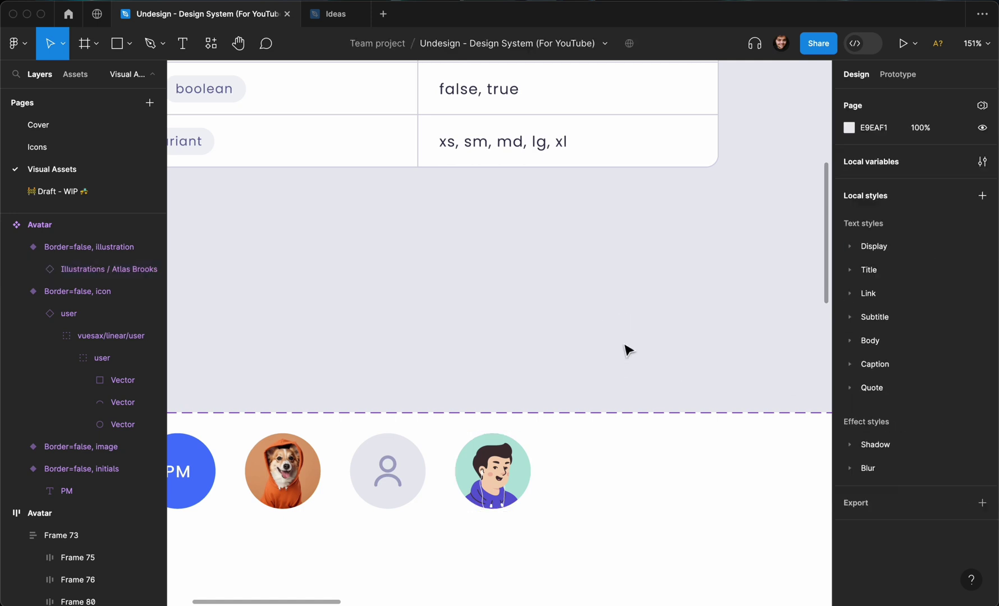
pyautogui.scroll(-5, 628, 350)
pyautogui.scroll(-3, 537, 348)
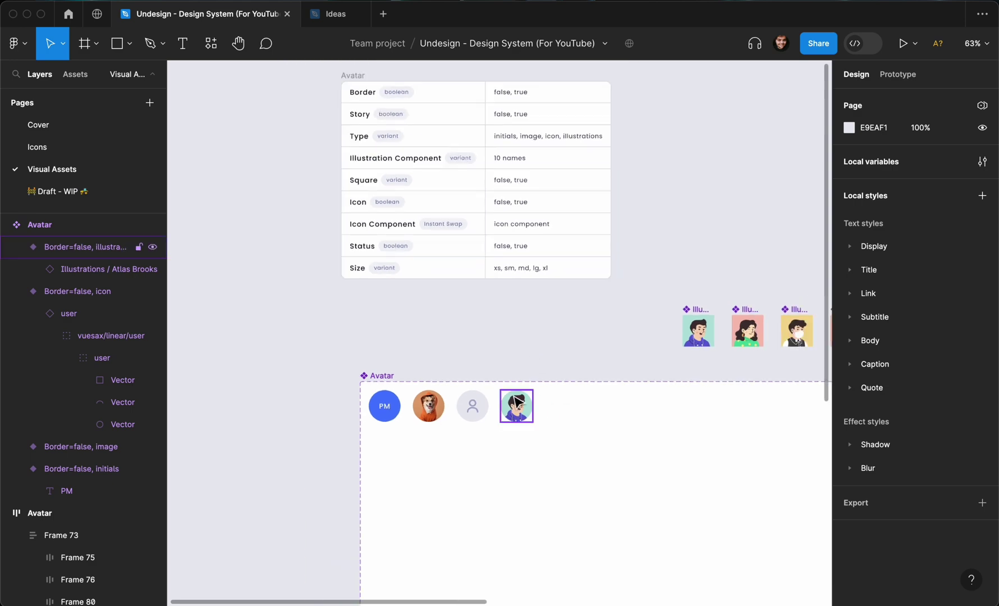
# Delete the Icon row and its matching 'false, true' value cell from the Avatar property table
pyautogui.click(407, 213)
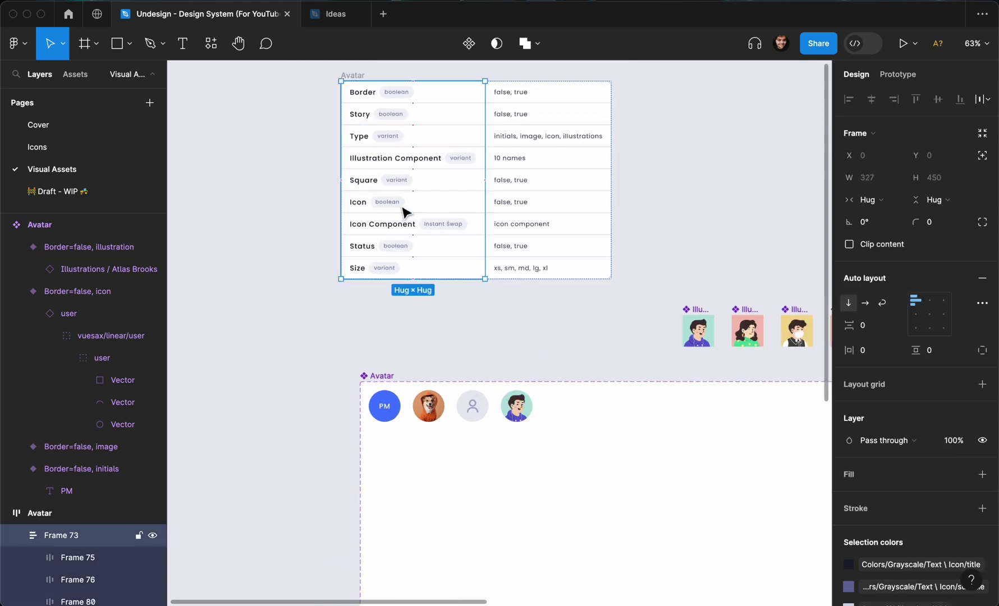
pyautogui.click(405, 212)
pyautogui.press('Delete')
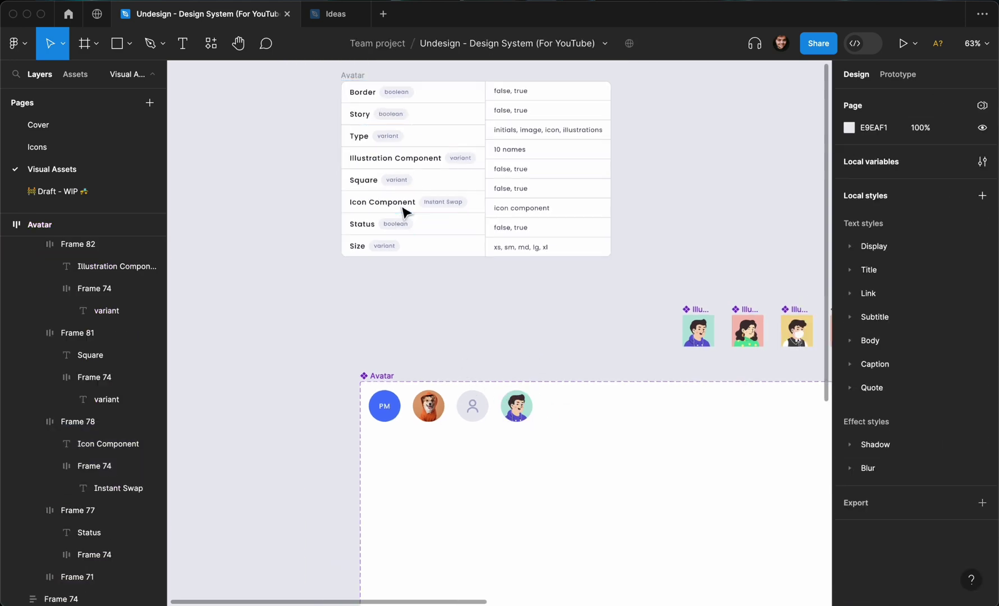
pyautogui.doubleClick(517, 190)
pyautogui.press('Delete')
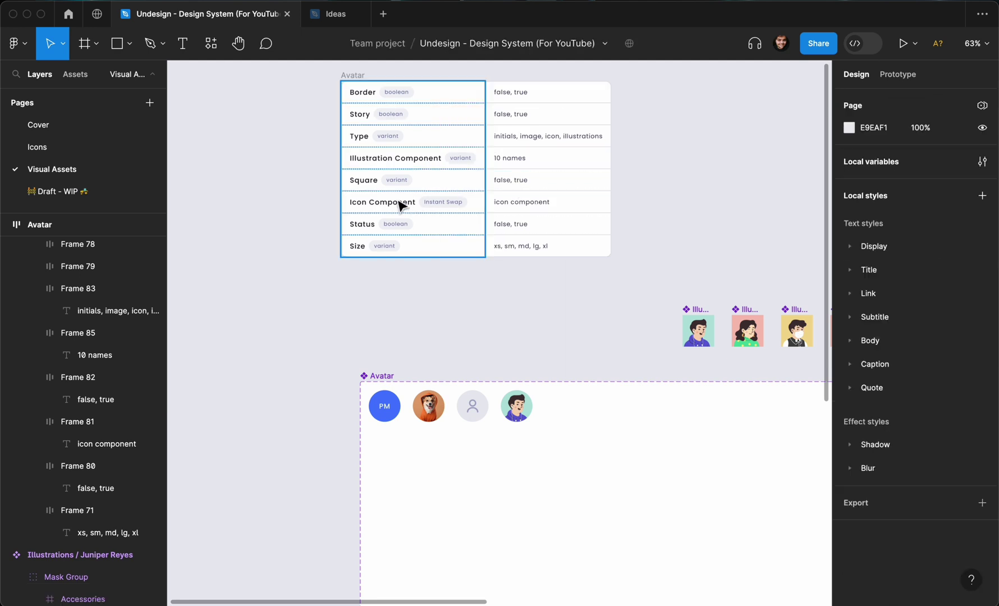
pyautogui.scroll(-2, 434, 330)
pyautogui.hscroll(3, 434, 330)
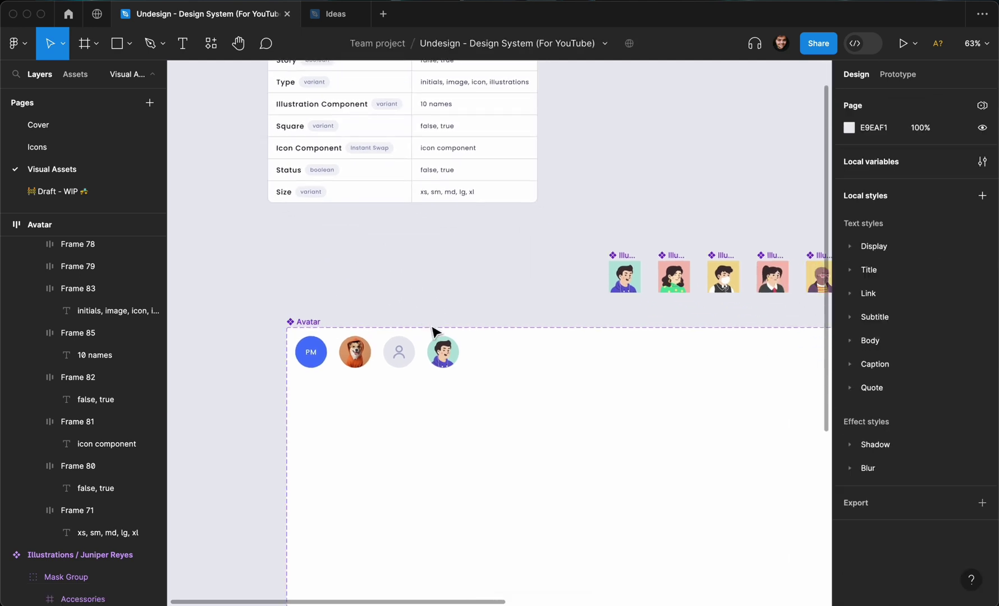
pyautogui.scroll(-2, 308, 329)
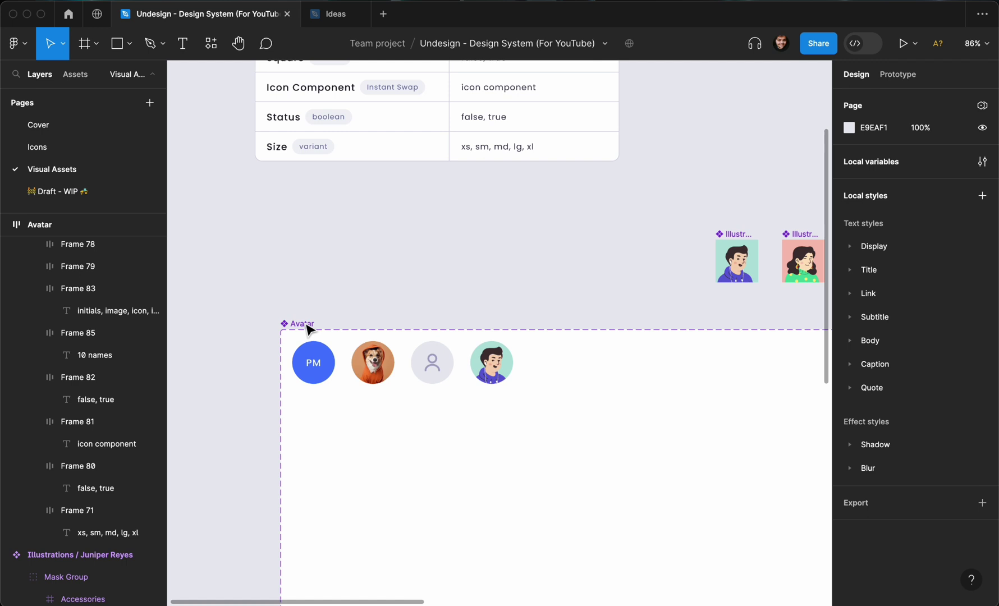
pyautogui.keyDown('ctrl'); pyautogui.scroll(5, 290, 319); pyautogui.keyUp('ctrl')
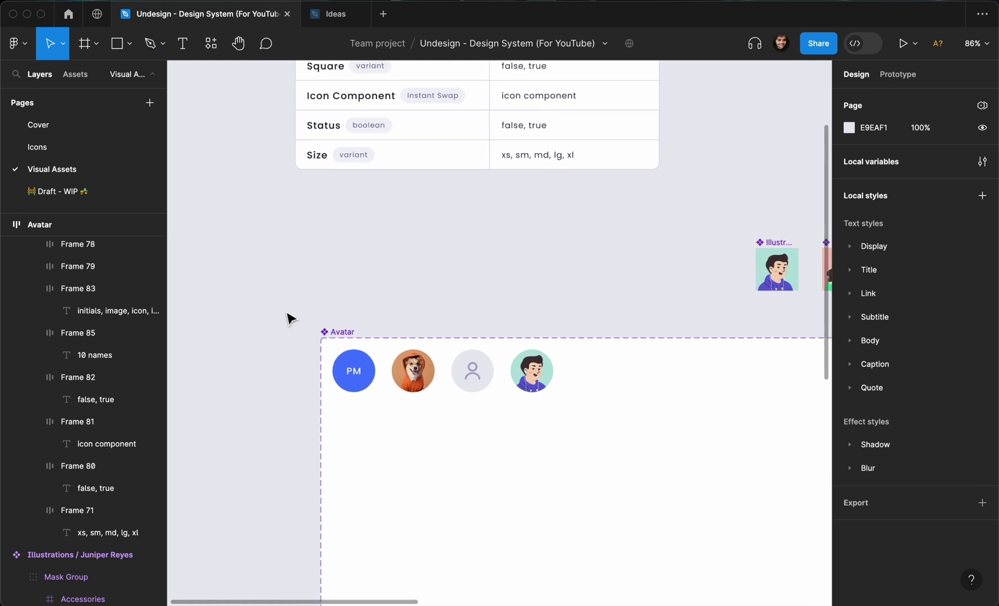
# Search the component library for 'ava' and place a PM Avatar test instance on the canvas
pyautogui.click(75, 75)
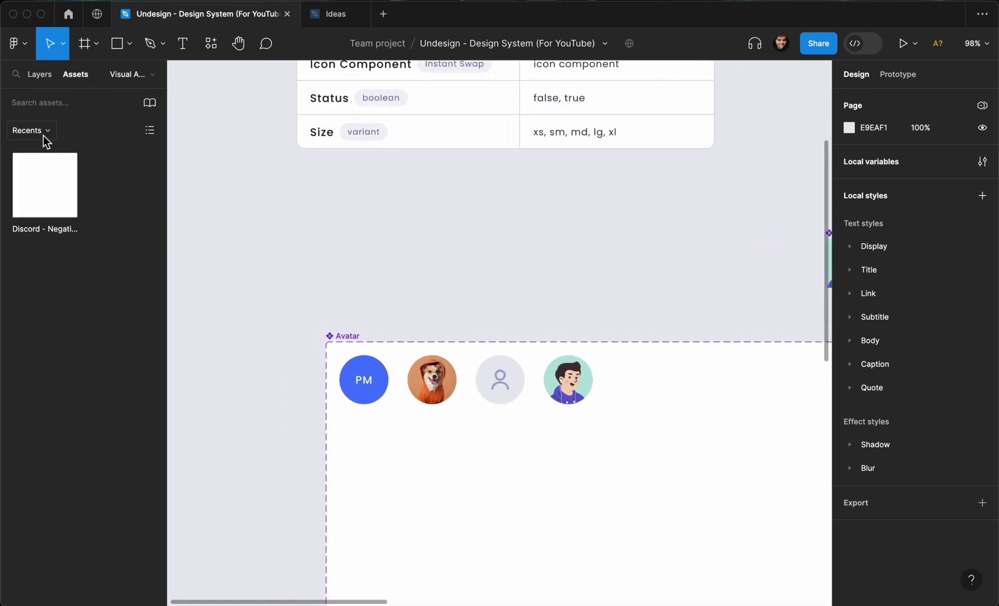
pyautogui.write('avatar')
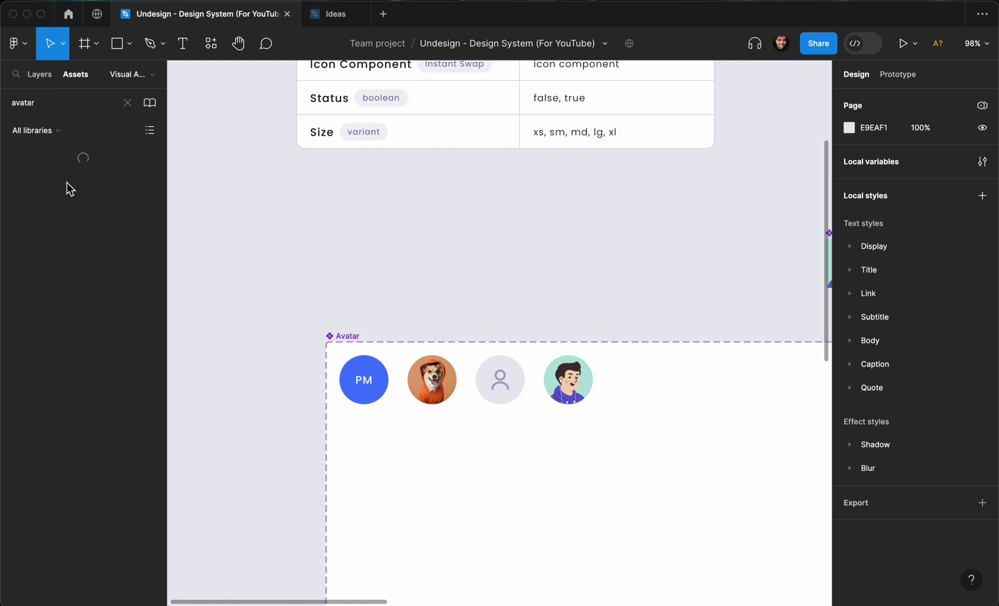
pyautogui.moveTo(49, 175); pyautogui.dragTo(383, 214)
pyautogui.scroll(3, 324, 216)
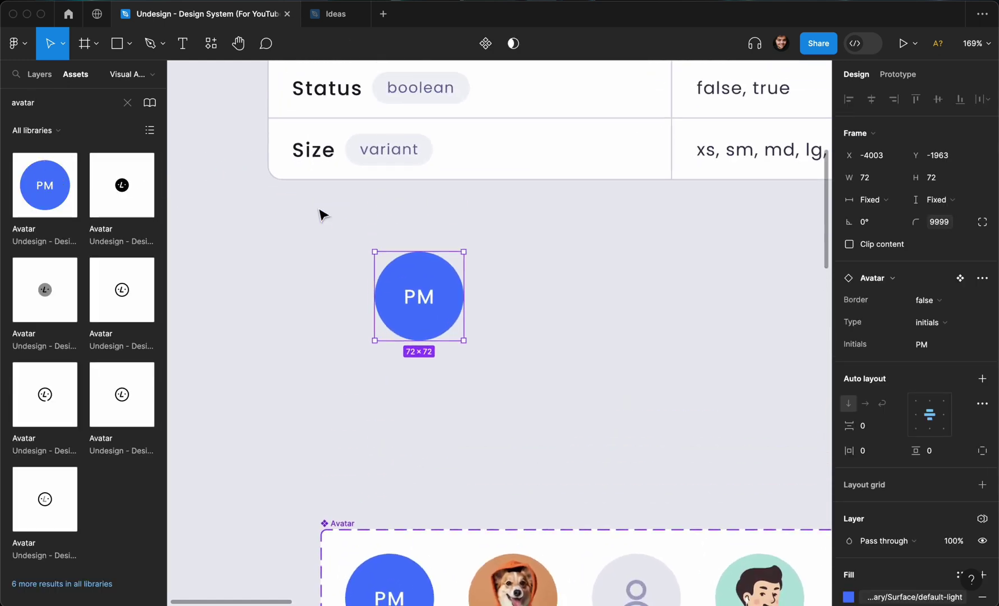
pyautogui.scroll(1, 324, 216)
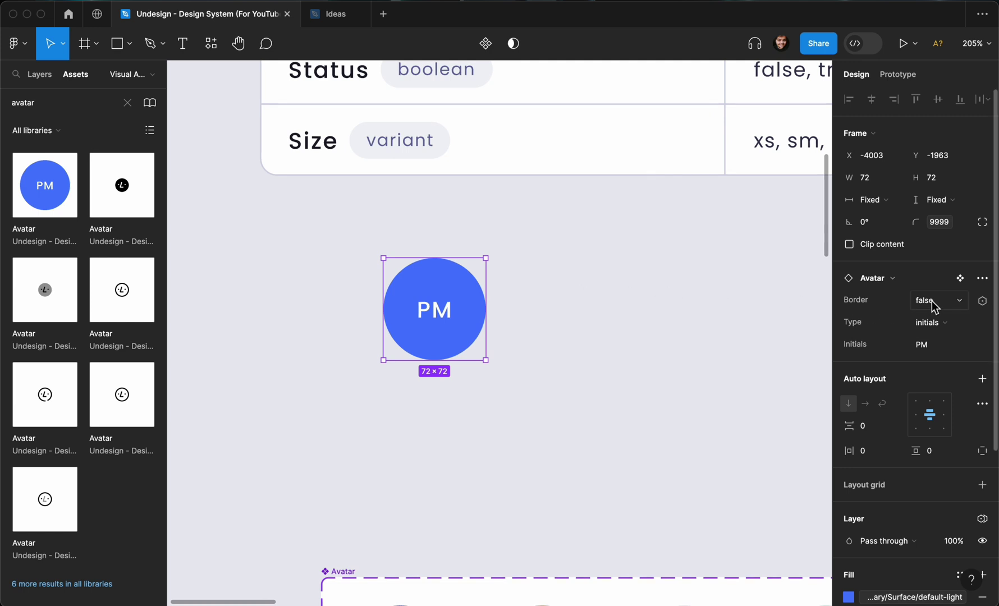
# Cycle the test avatar's Type through image, icon and illustration
pyautogui.click(929, 324)
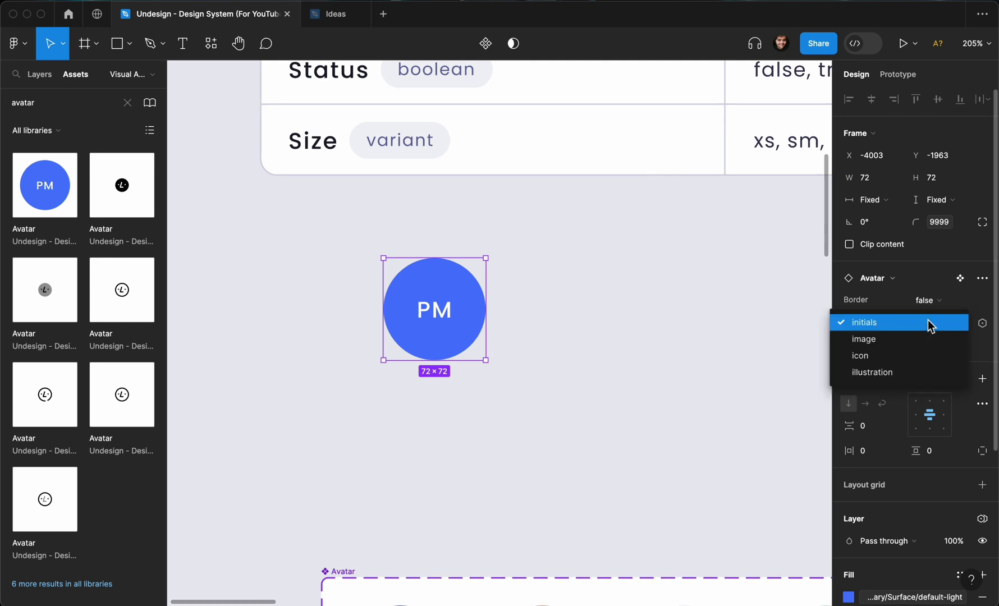
pyautogui.click(863, 339)
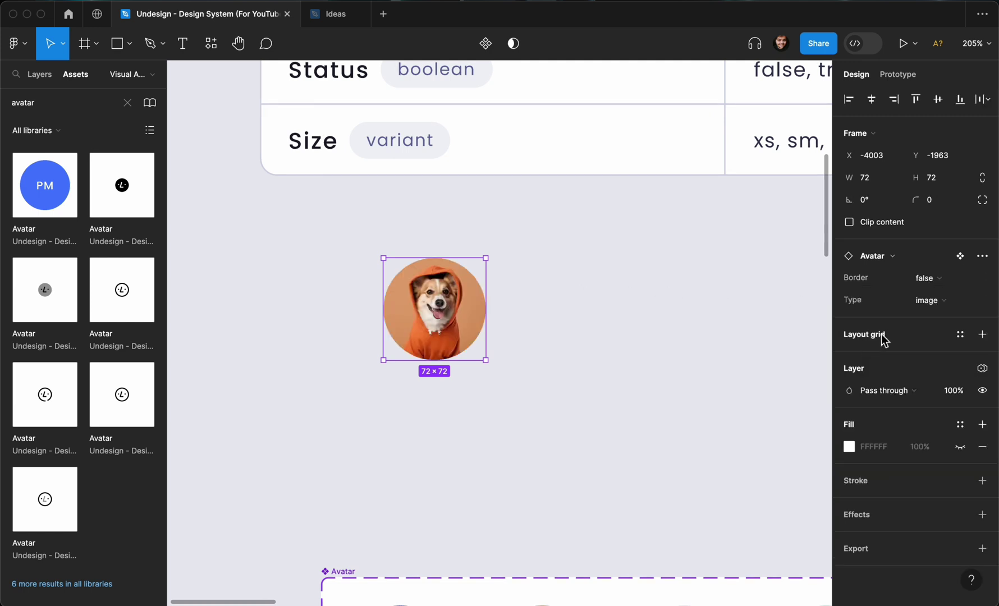
pyautogui.click(931, 302)
pyautogui.click(932, 319)
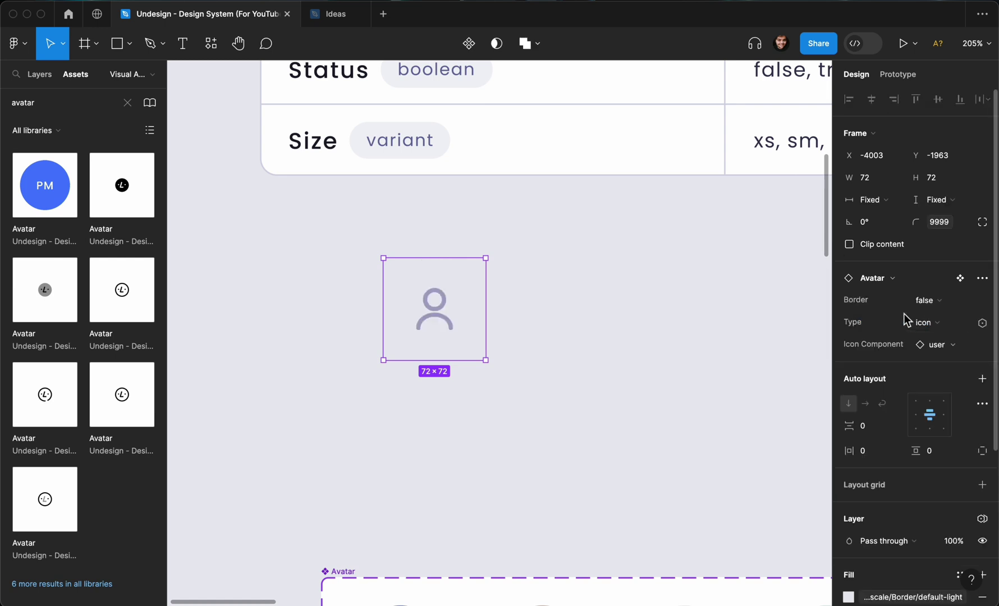
pyautogui.click(936, 332)
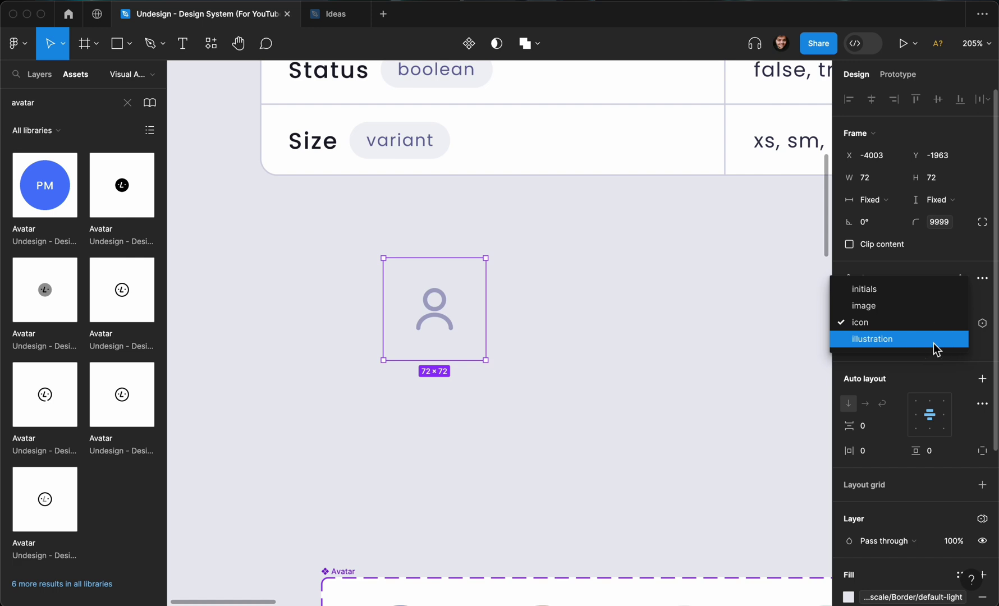
pyautogui.click(935, 341)
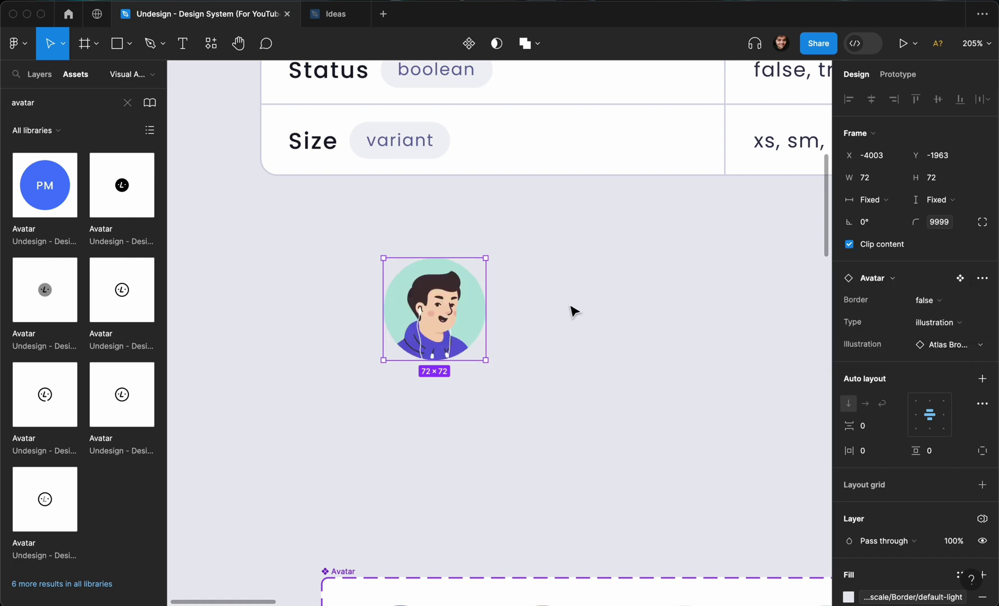
# Swap the test avatar's illustration to a different character
pyautogui.click(944, 348)
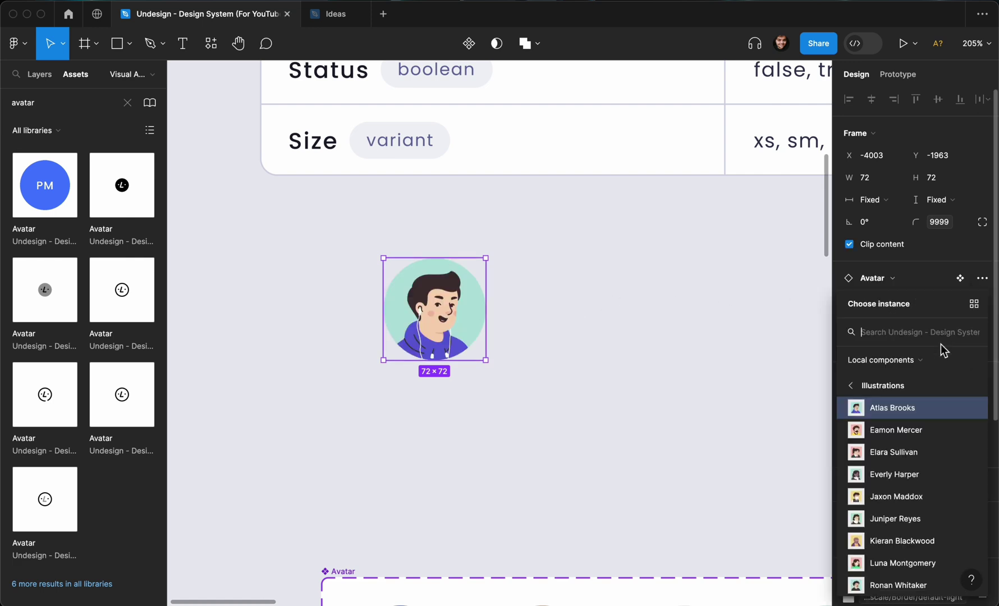
pyautogui.scroll(-2, 903, 441)
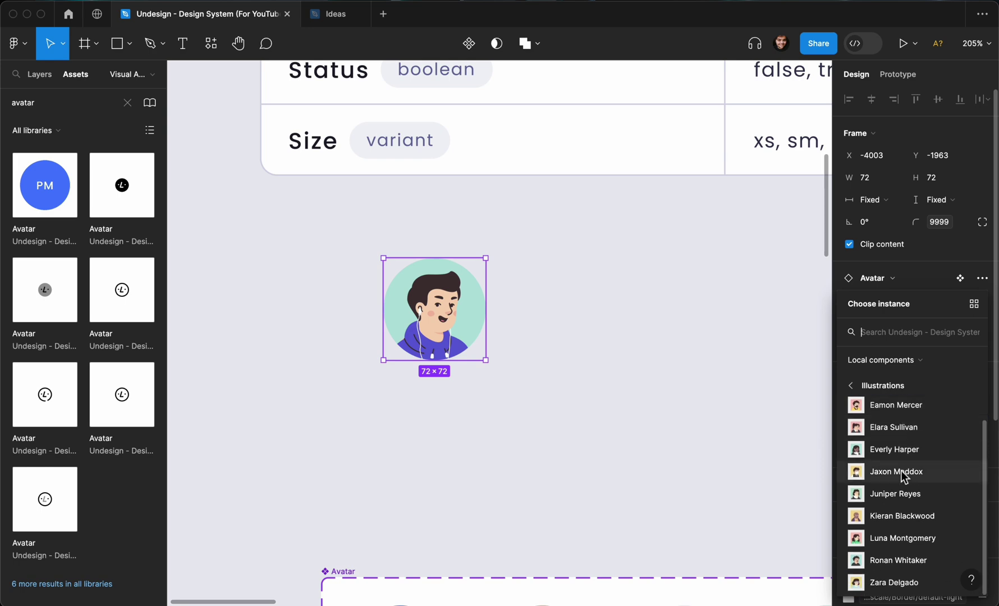
pyautogui.click(909, 497)
# Delete the test avatar instance from the canvas
pyautogui.scroll(-3, 594, 407)
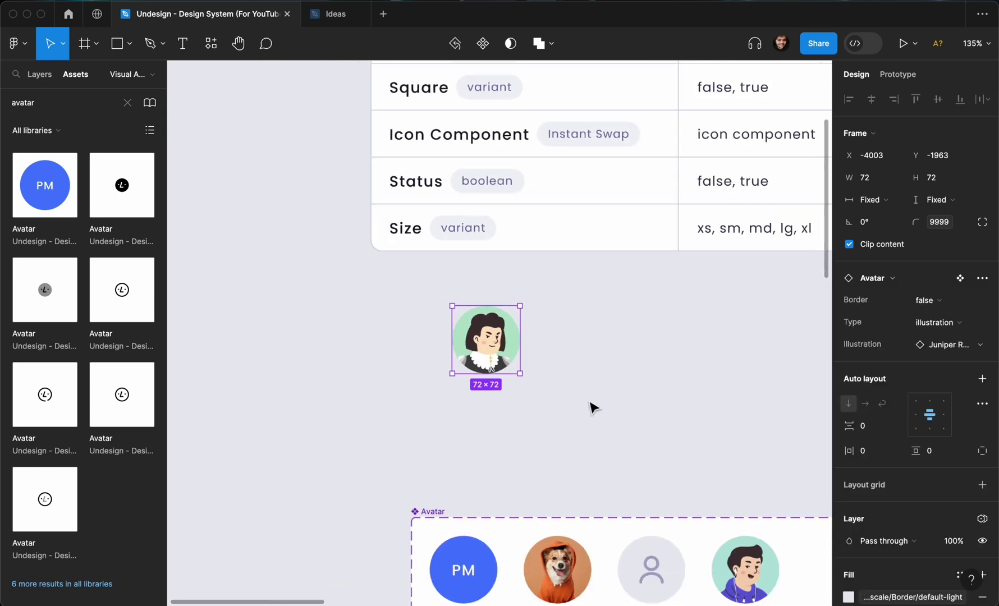
pyautogui.scroll(-3, 594, 407)
pyautogui.hscroll(-3, 587, 396)
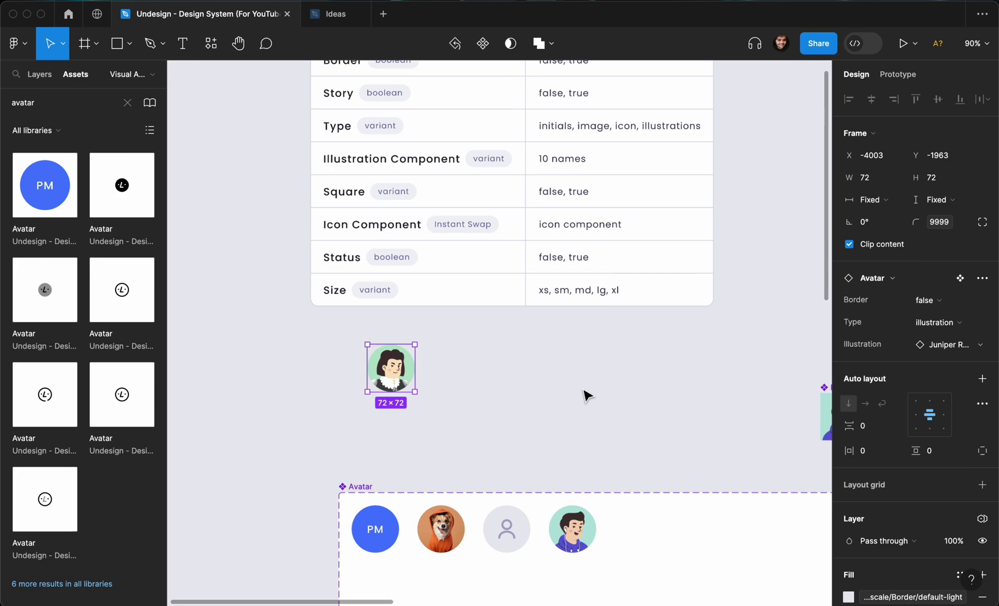
pyautogui.scroll(2, 586, 395)
pyautogui.hscroll(2, 430, 475)
pyautogui.hscroll(-5, 393, 483)
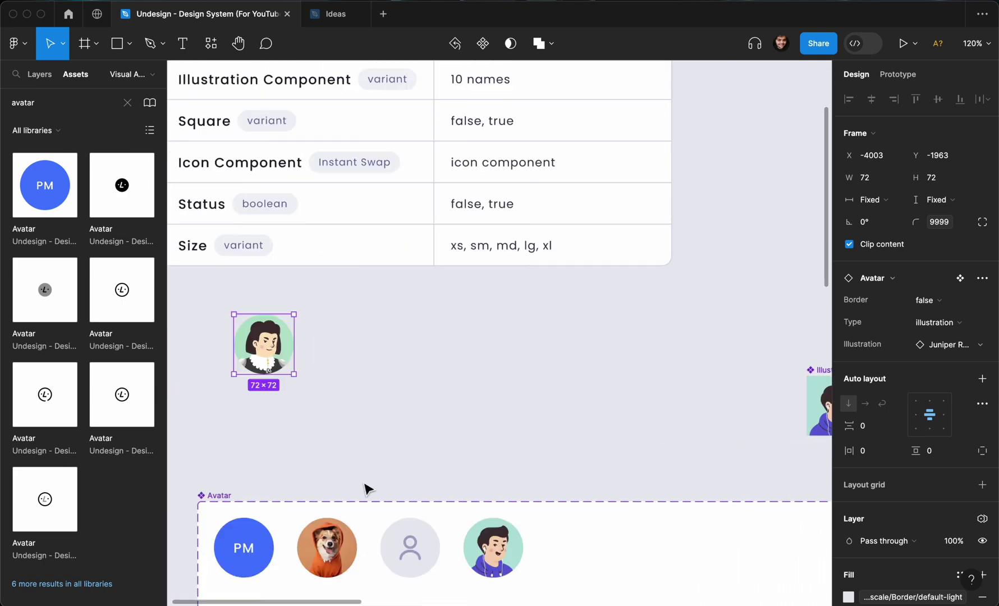
pyautogui.hscroll(-5, 586, 484)
pyautogui.hscroll(1, 653, 509)
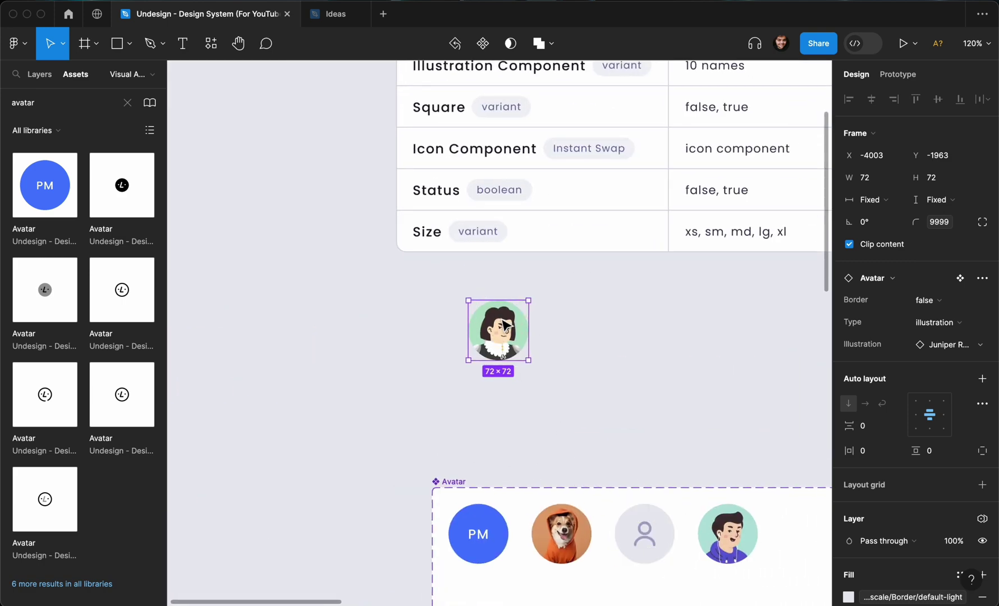
pyautogui.press('Delete')
pyautogui.scroll(-2, 555, 357)
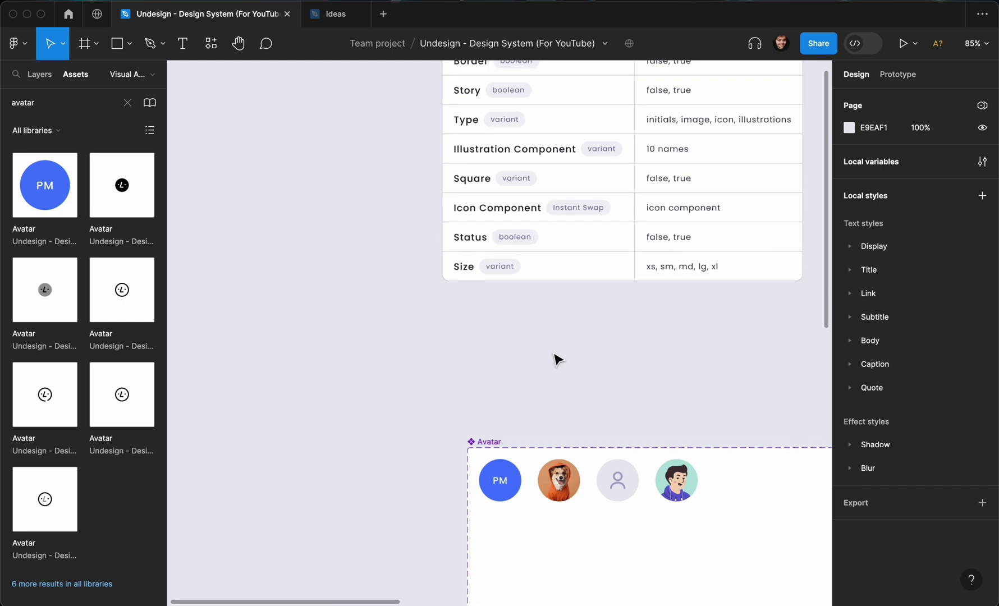
# Pan the canvas to the Avatars board and the empty 303×303 Frame 90 beside it
pyautogui.hscroll(2, 557, 360)
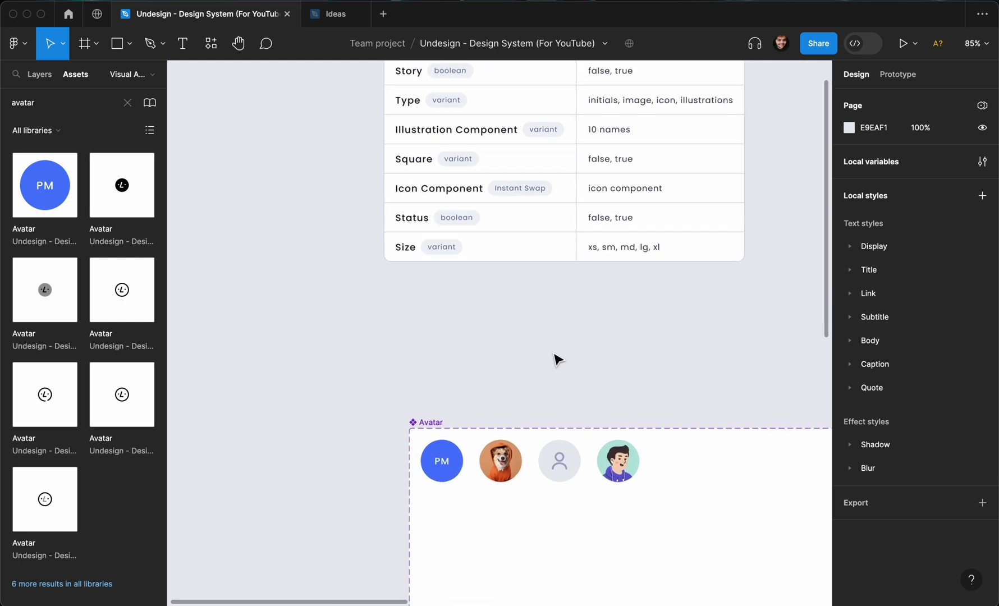
pyautogui.scroll(-2, 557, 359)
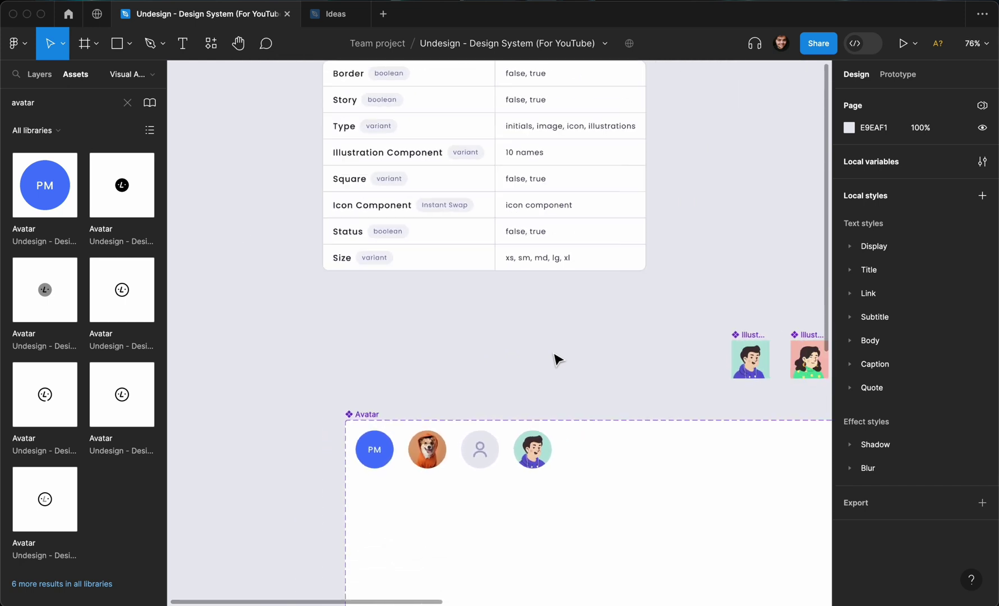
pyautogui.scroll(2, 556, 357)
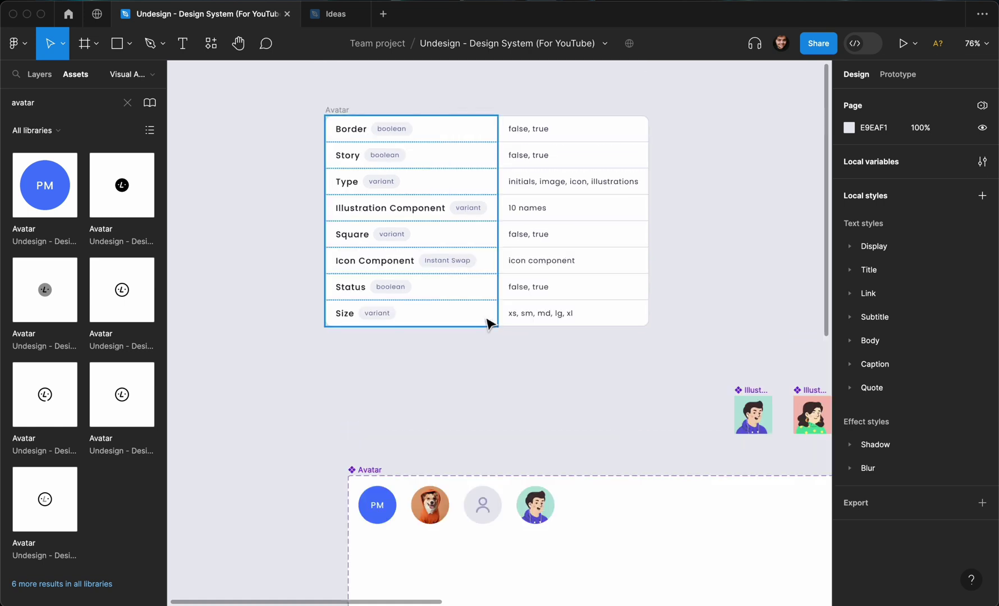
pyautogui.scroll(-1, 513, 393)
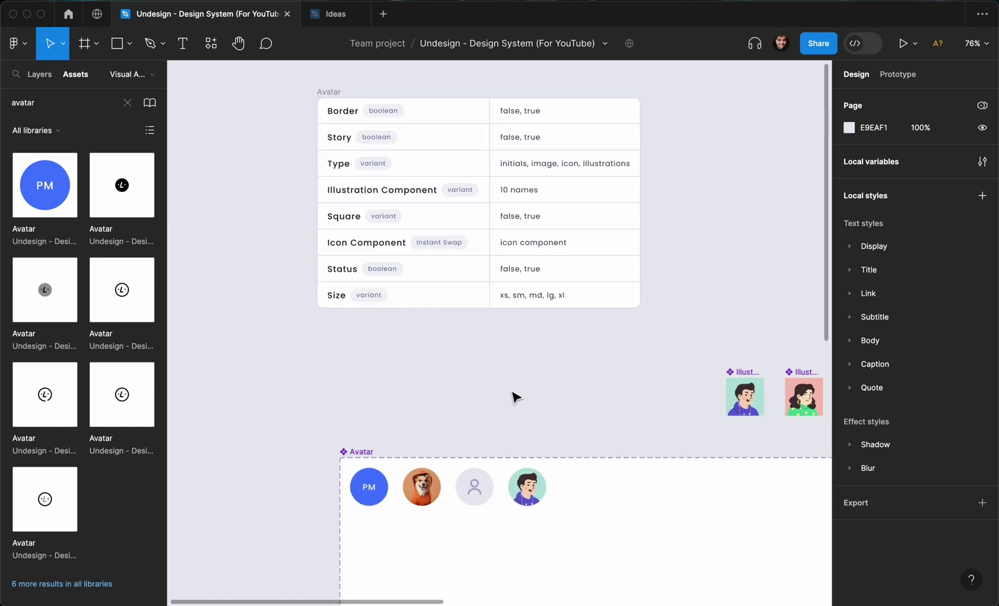
pyautogui.scroll(-1, 513, 392)
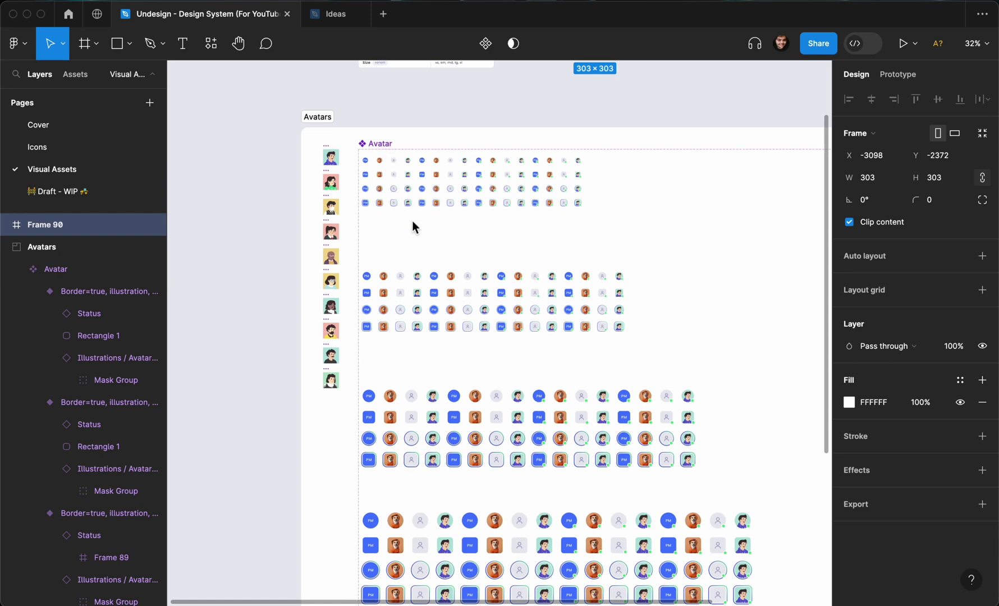
pyautogui.scroll(3, 384, 154)
pyautogui.hscroll(-1, 384, 155)
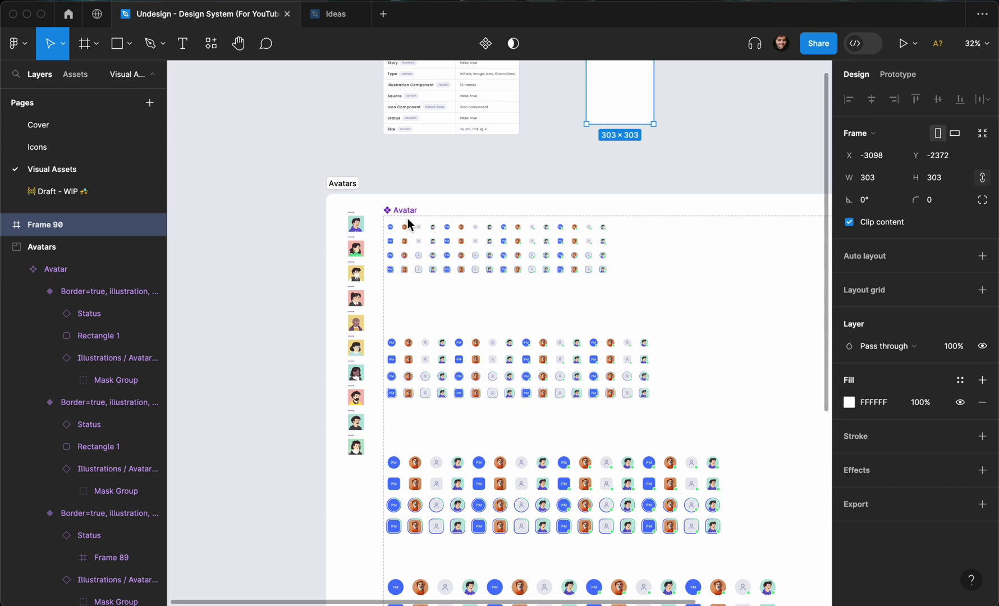
# Search components for 'avat' and drag a 24×24 PM Avatar instance into Frame 90
pyautogui.scroll(-6, 410, 255)
pyautogui.hscroll(1, 409, 256)
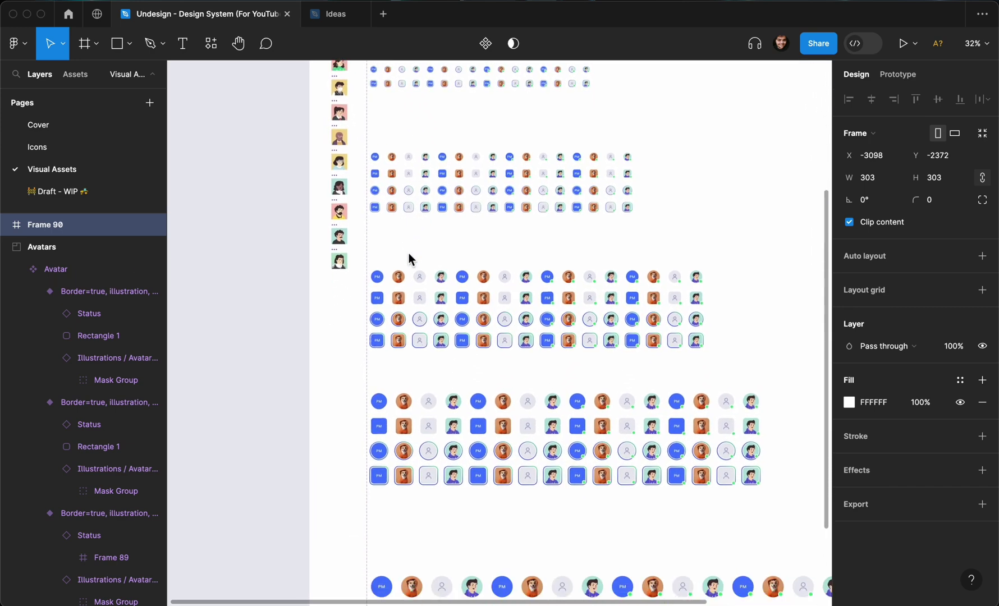
pyautogui.scroll(-4, 409, 253)
pyautogui.scroll(5, 410, 253)
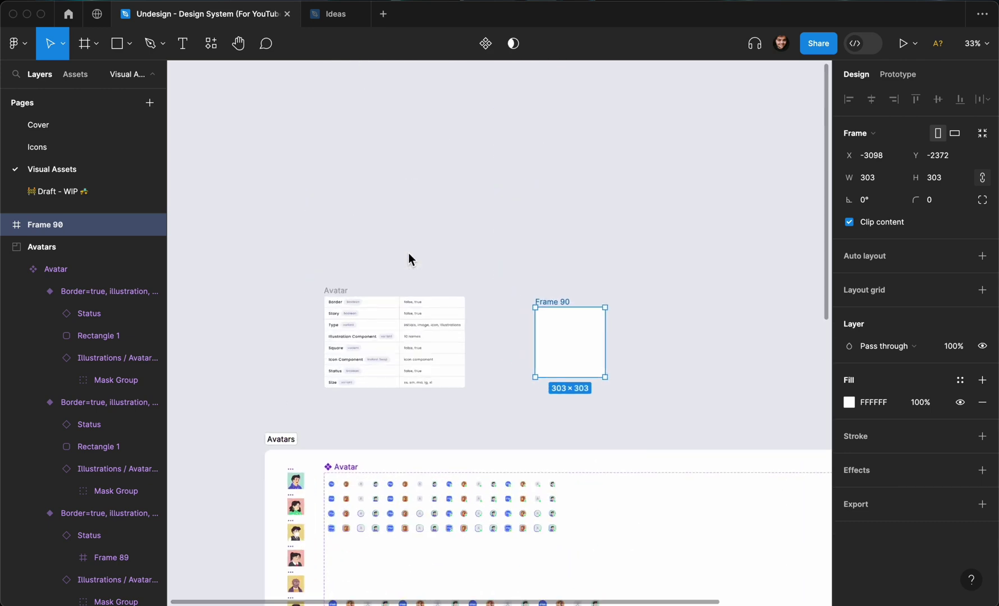
pyautogui.scroll(5, 409, 253)
pyautogui.scroll(3, 409, 255)
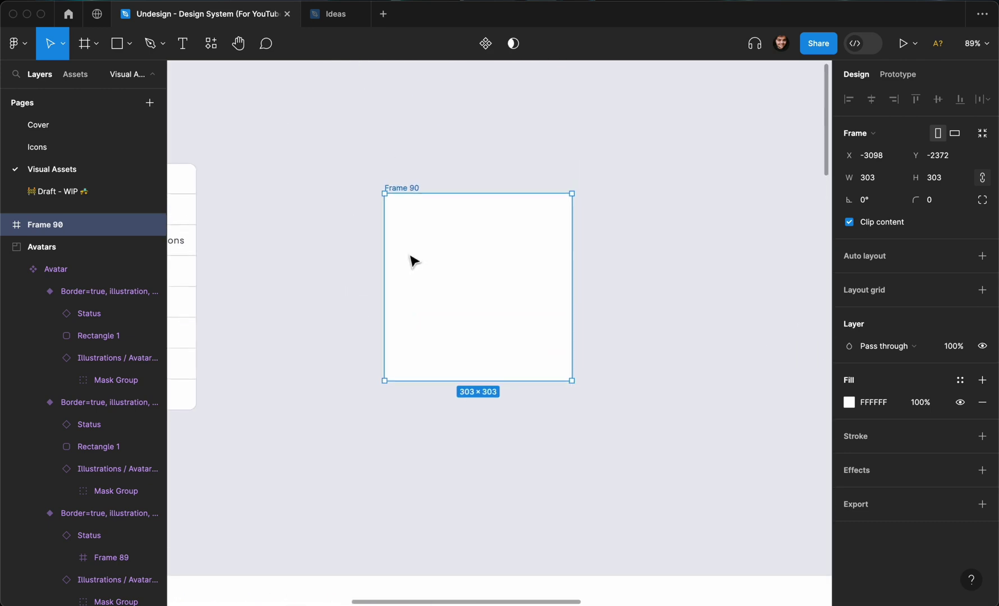
pyautogui.scroll(3, 432, 202)
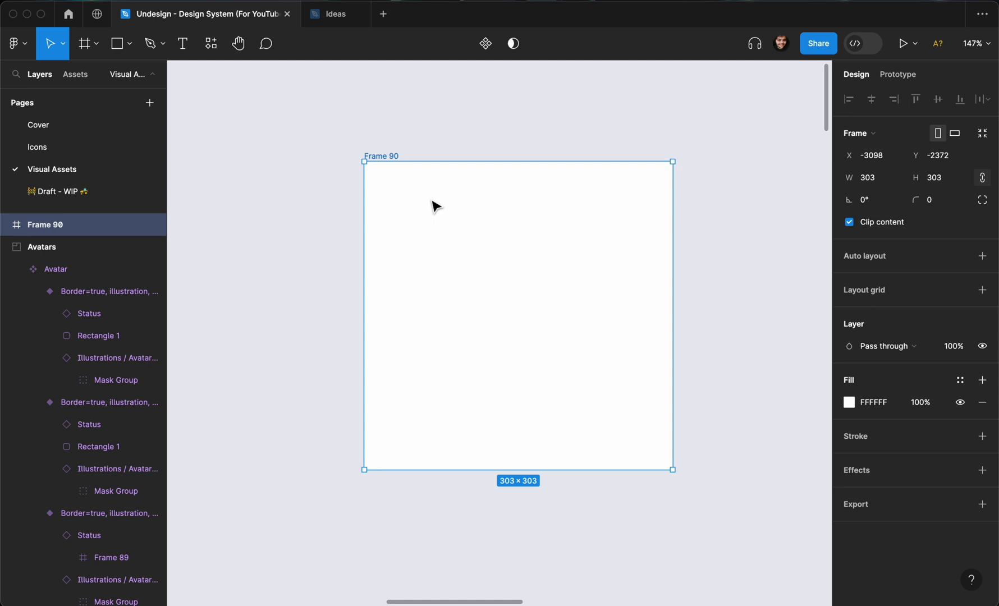
pyautogui.hotkey('shift', 'i')
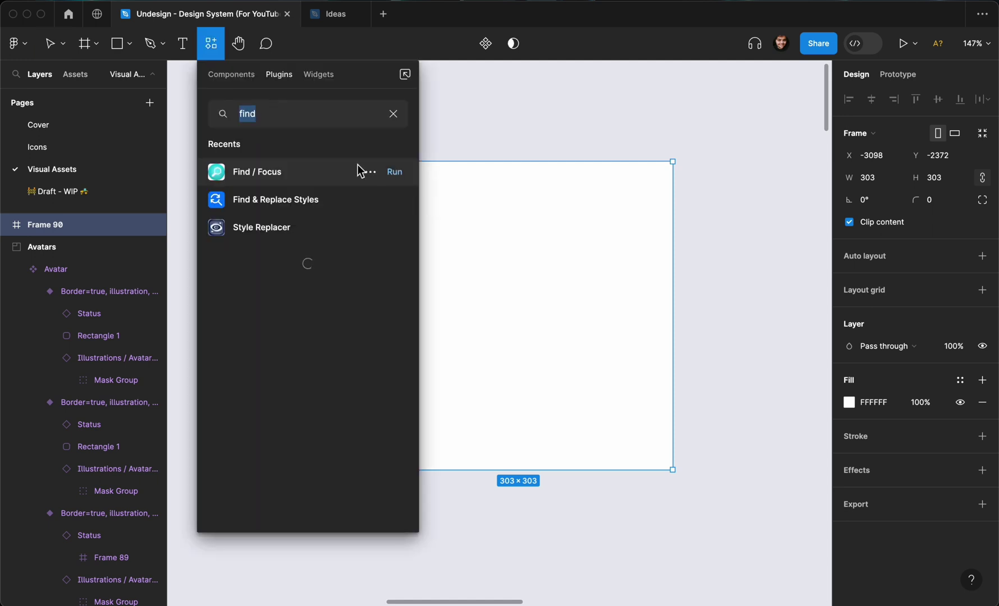
pyautogui.click(248, 83)
pyautogui.press('BackSpace')
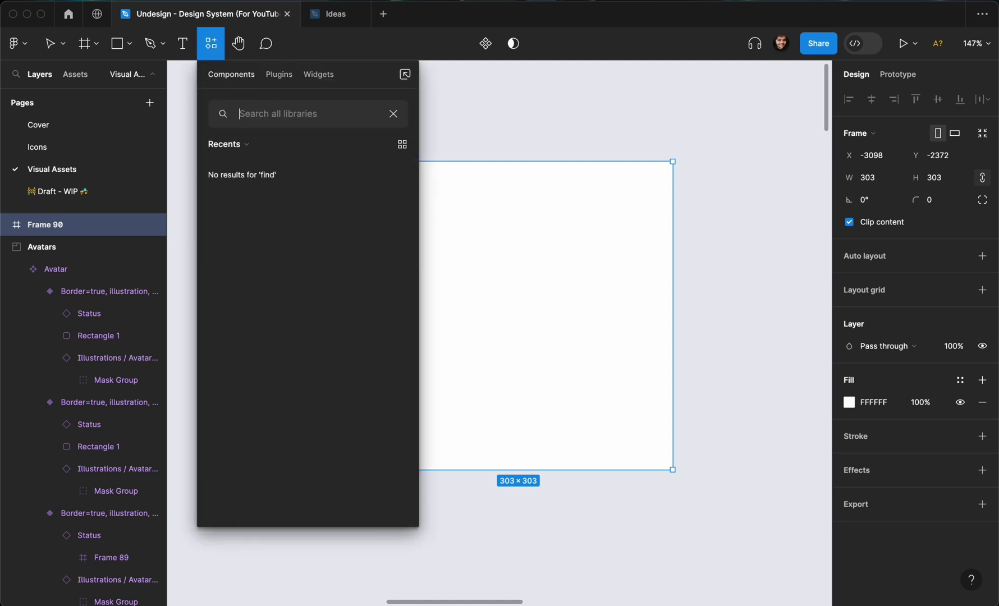
pyautogui.write('av')
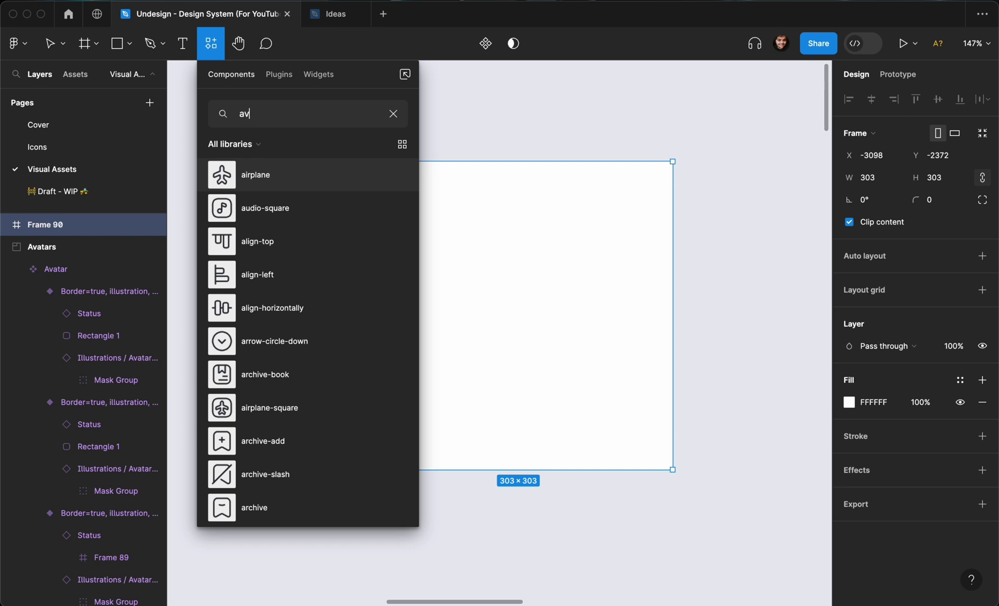
pyautogui.write('atar')
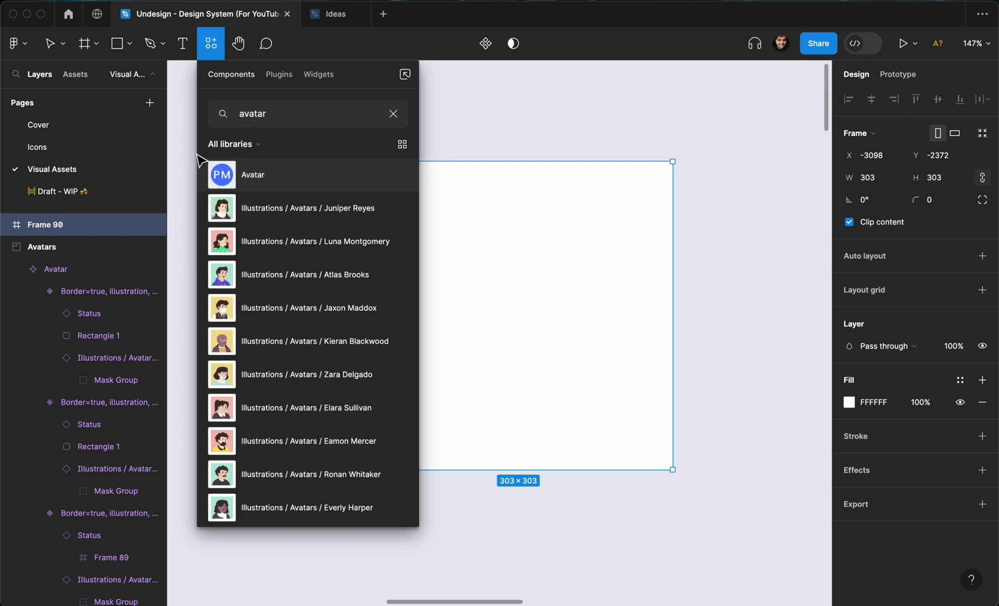
pyautogui.moveTo(238, 175); pyautogui.dragTo(520, 320)
pyautogui.click(493, 239)
pyautogui.scroll(3, 528, 272)
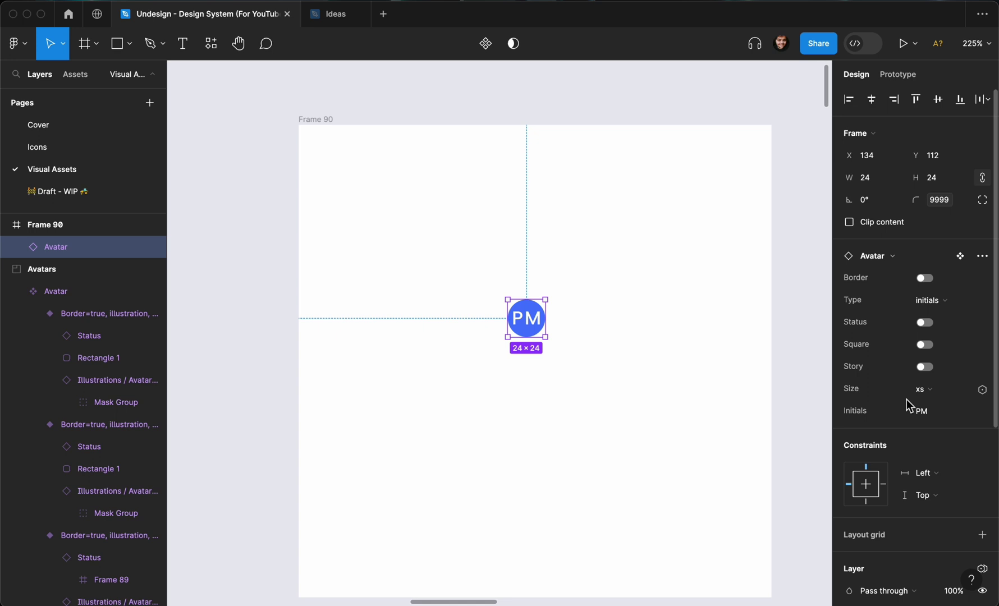
# Set the Frame 90 avatar instance's Initials property to M
pyautogui.click(923, 413)
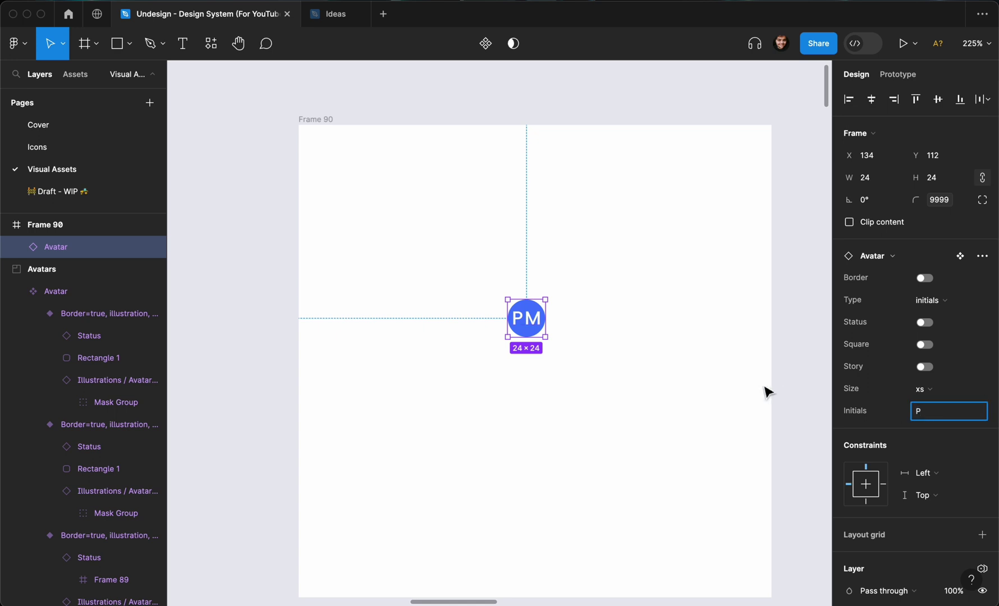
pyautogui.press('Return')
pyautogui.click(618, 379)
pyautogui.click(540, 314)
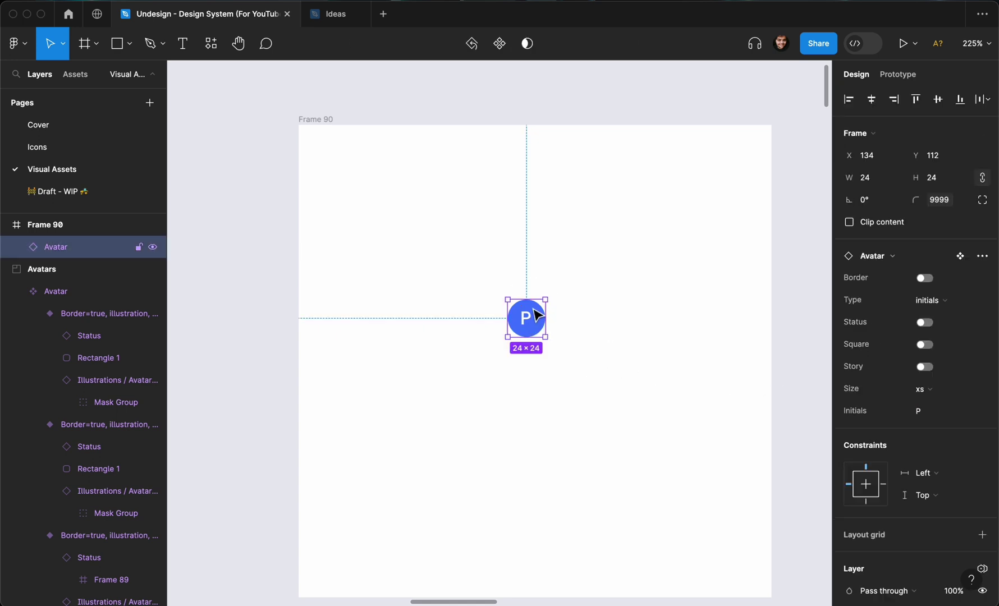
pyautogui.doubleClick(529, 324)
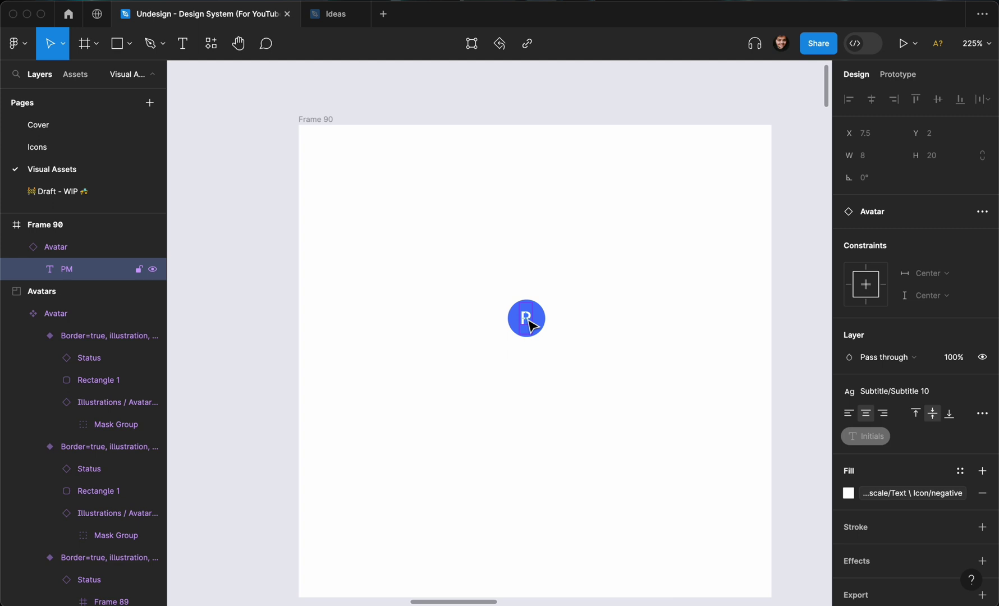
pyautogui.click(622, 343)
pyautogui.click(526, 319)
pyautogui.click(931, 410)
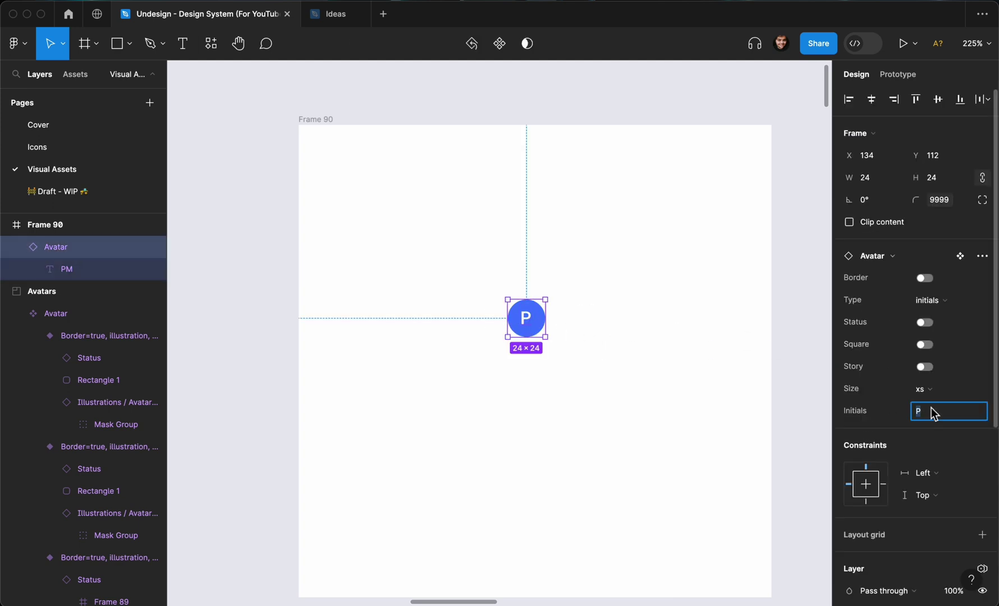
pyautogui.write('M')
pyautogui.press('Return')
pyautogui.click(606, 402)
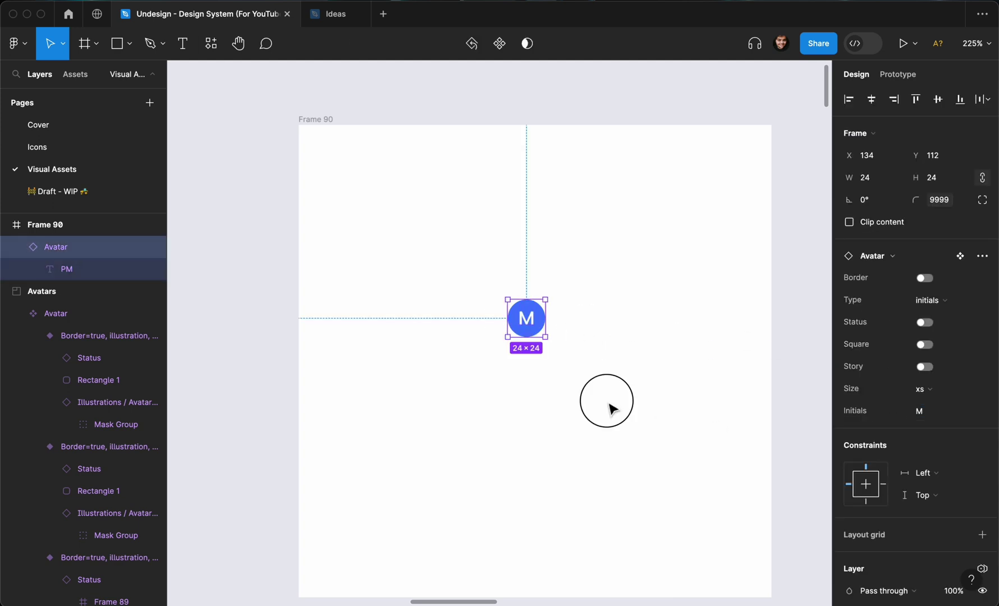
# Inspect the text layer of the first PM avatar variant in the component set
pyautogui.scroll(-5, 611, 410)
pyautogui.scroll(-4, 612, 411)
pyautogui.scroll(-3, 613, 410)
pyautogui.scroll(6, 609, 410)
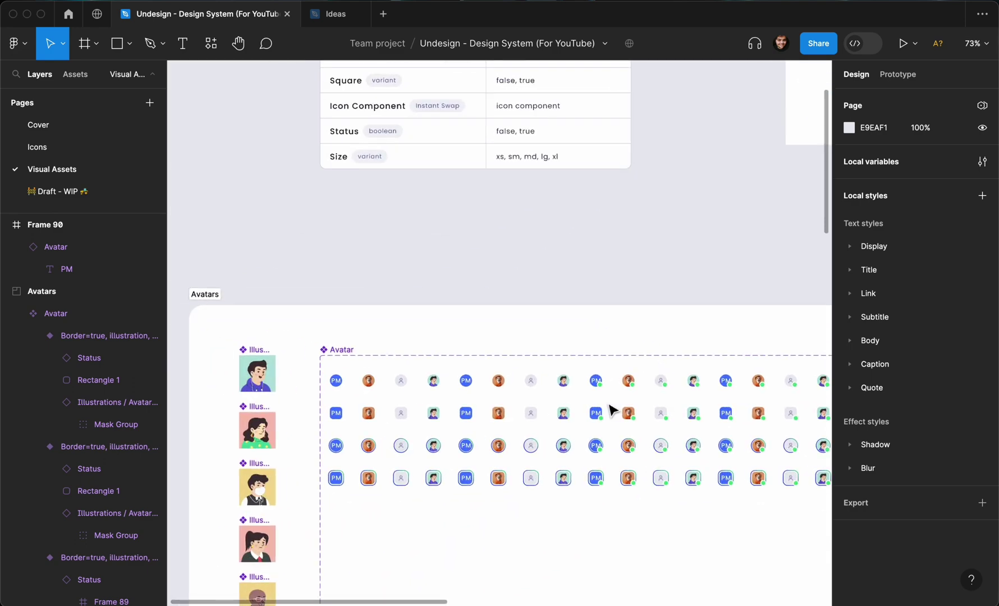
pyautogui.click(568, 379)
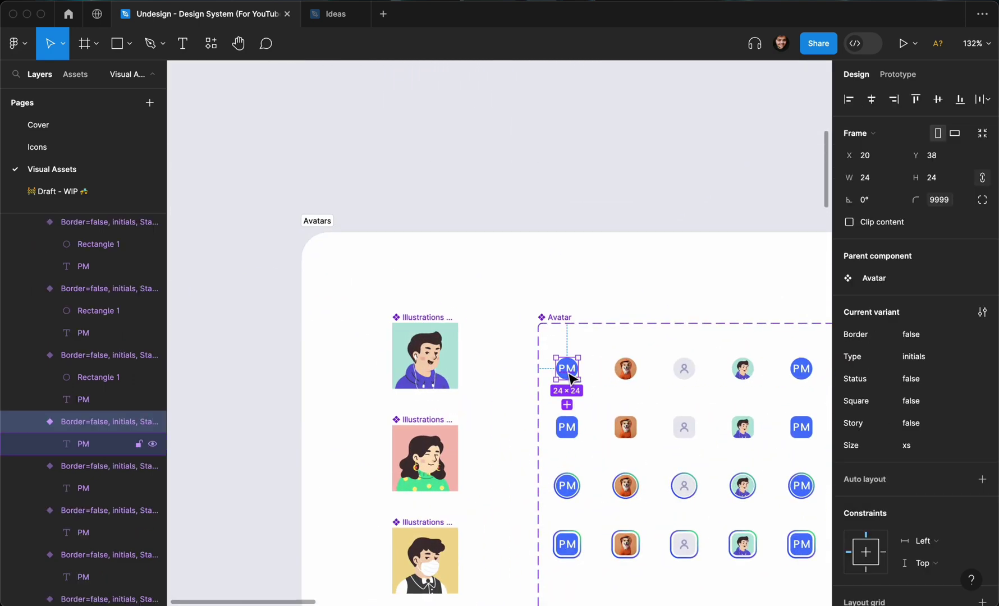
pyautogui.doubleClick(567, 371)
pyautogui.click(636, 336)
# Return to Frame 90 and reselect the M avatar instance
pyautogui.hscroll(-2, 636, 335)
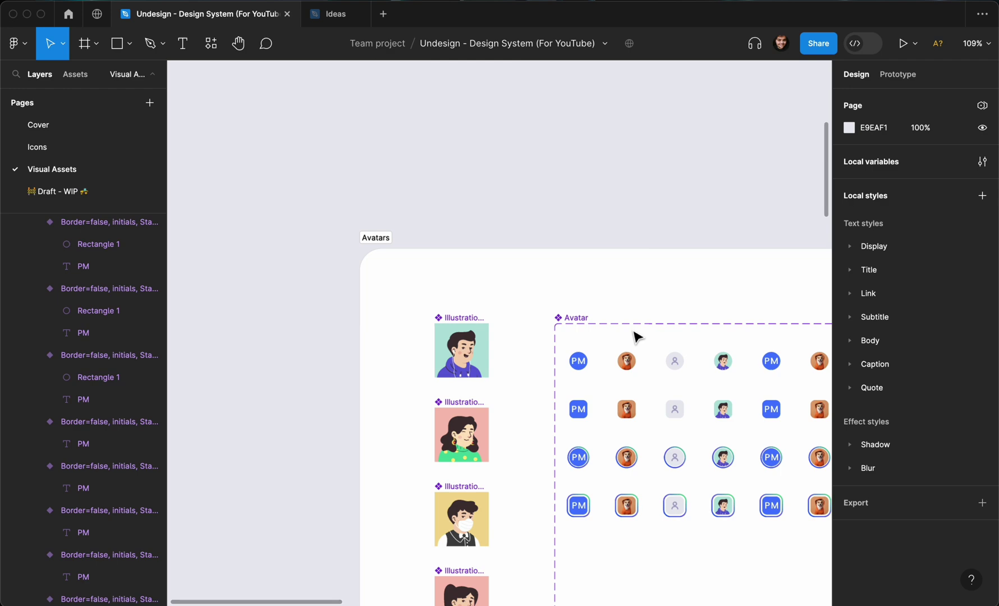
pyautogui.scroll(-10, 636, 335)
pyautogui.hscroll(5, 637, 336)
pyautogui.hscroll(5, 637, 337)
pyautogui.scroll(3, 634, 337)
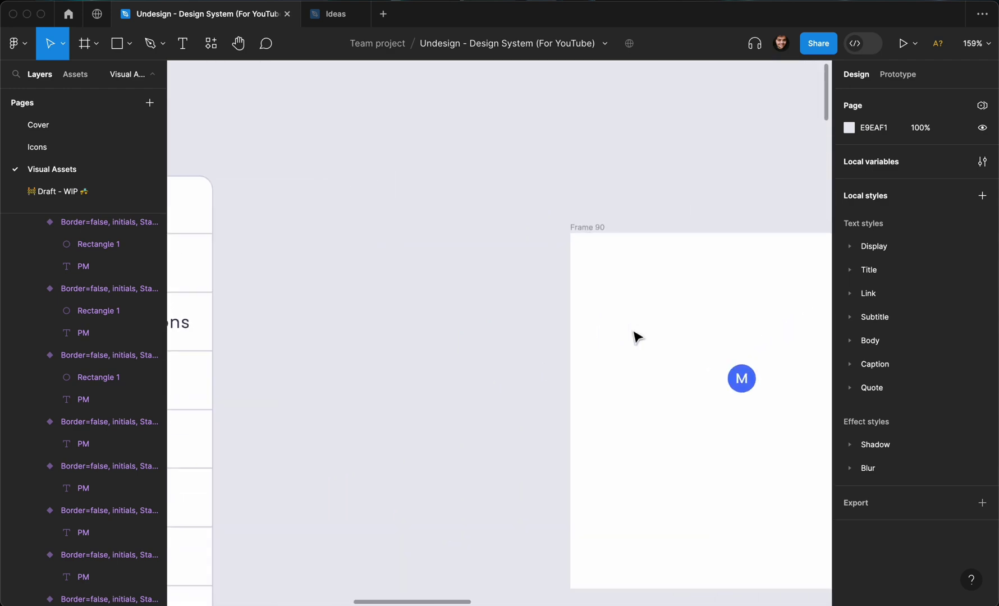
pyautogui.hscroll(5, 634, 340)
pyautogui.click(579, 391)
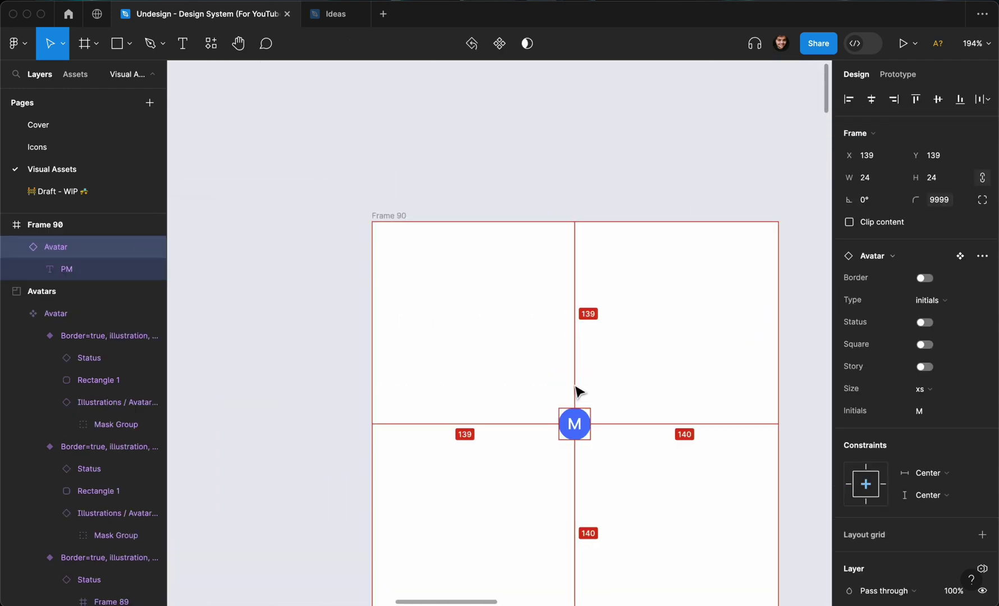
# Set the avatar's size to md and turn on its Border property
pyautogui.scroll(-3, 575, 392)
pyautogui.scroll(2, 576, 387)
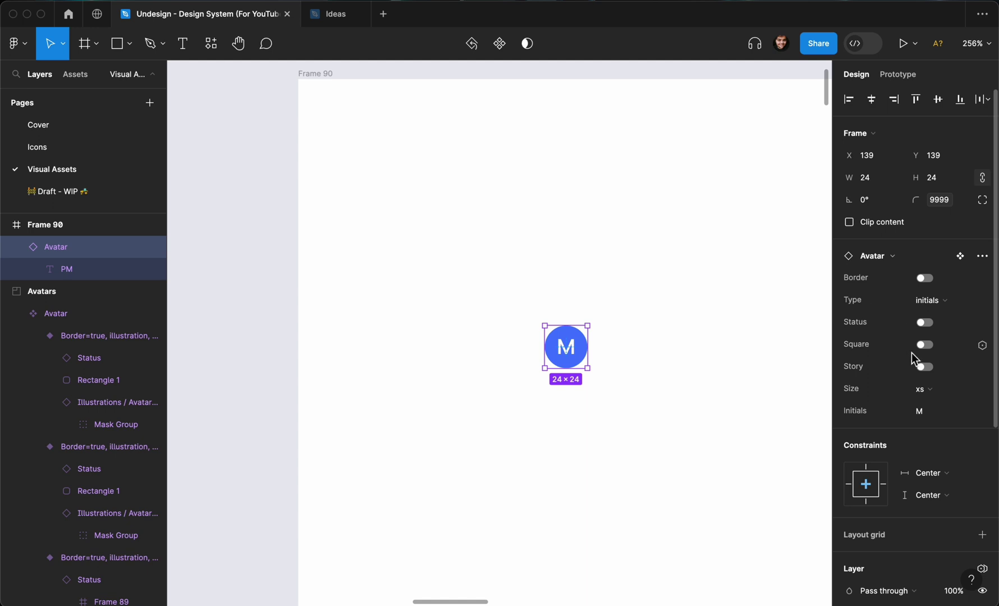
pyautogui.click(924, 388)
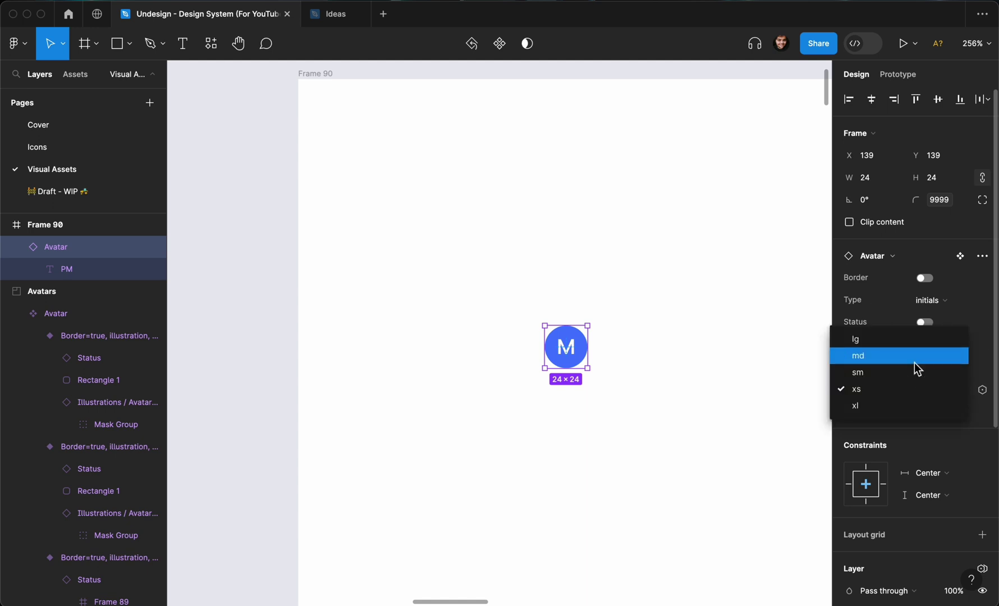
pyautogui.click(915, 356)
pyautogui.scroll(-3, 704, 350)
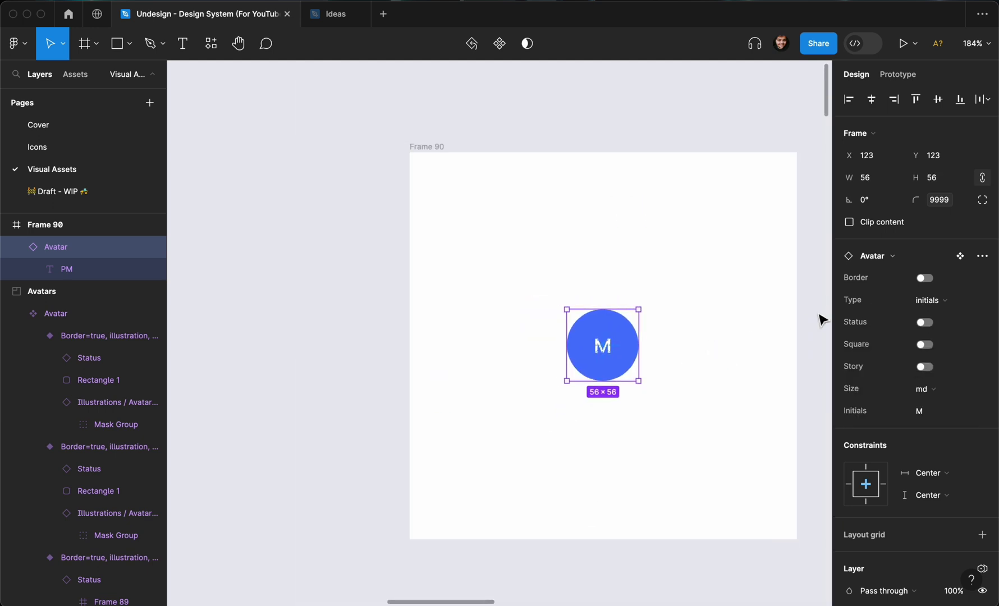
pyautogui.click(923, 279)
# Draw a test square behind the avatar to preview the border ring, then delete it
pyautogui.click(444, 154)
pyautogui.press('r')
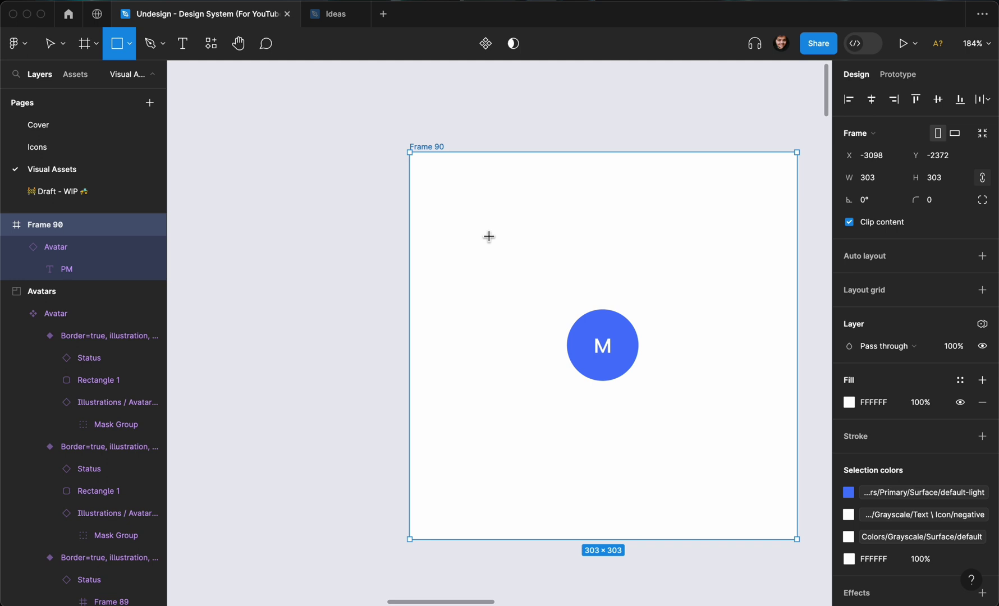
pyautogui.moveTo(485, 231); pyautogui.dragTo(664, 331)
pyautogui.moveTo(617, 296); pyautogui.dragTo(648, 251)
pyautogui.press('[')
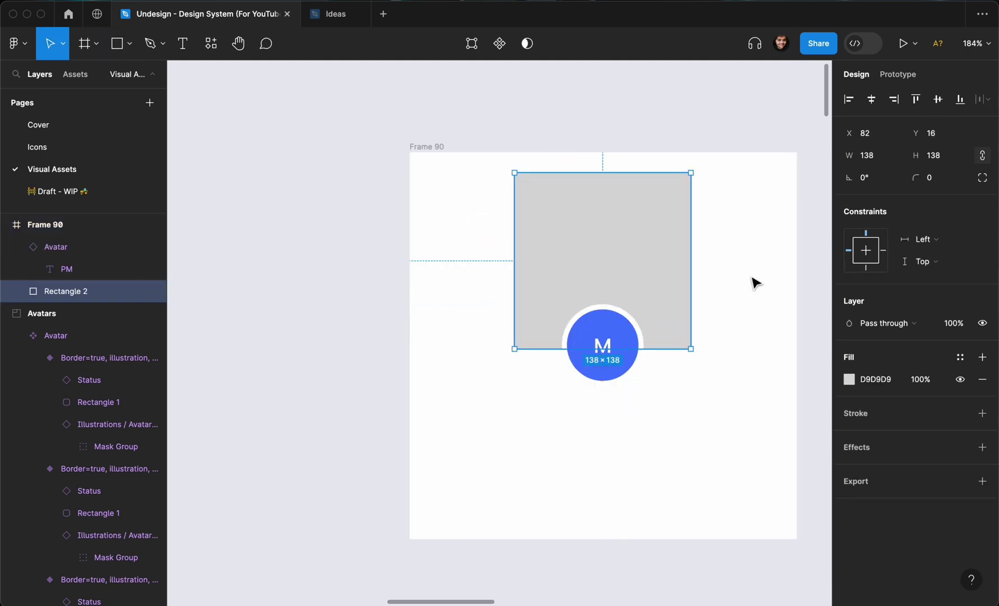
pyautogui.press('Escape')
pyautogui.click(667, 326)
pyautogui.press('Delete')
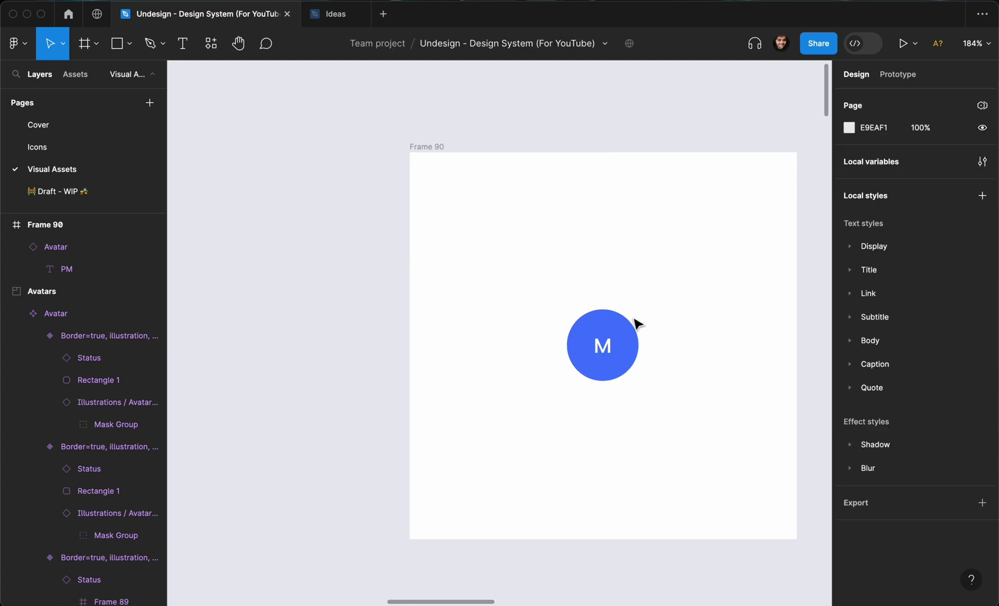
pyautogui.click(633, 324)
# Set the avatar Type to image and turn on Status and Story, toggling Square on then off
pyautogui.click(920, 307)
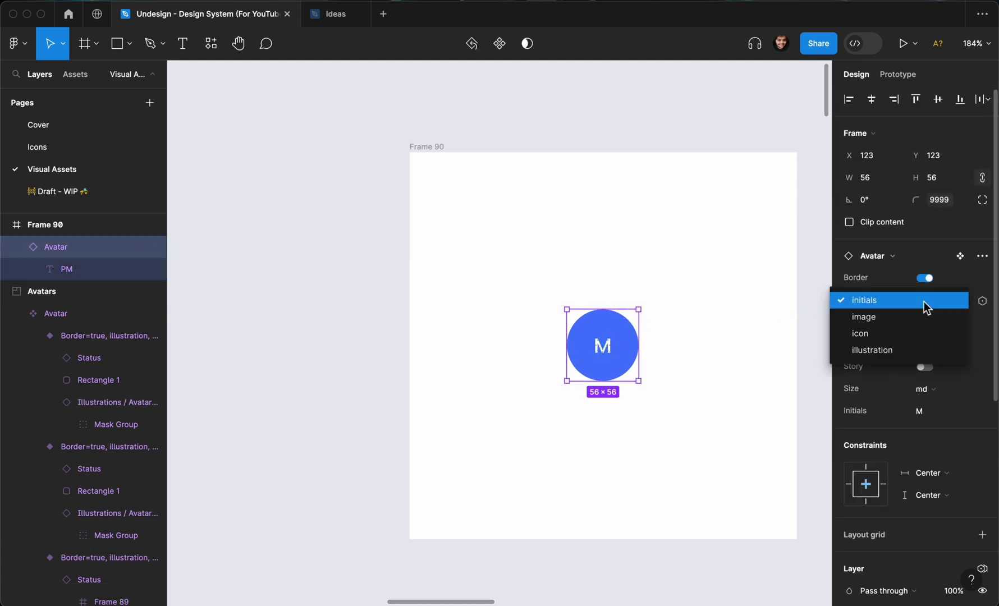
pyautogui.click(916, 314)
pyautogui.click(936, 307)
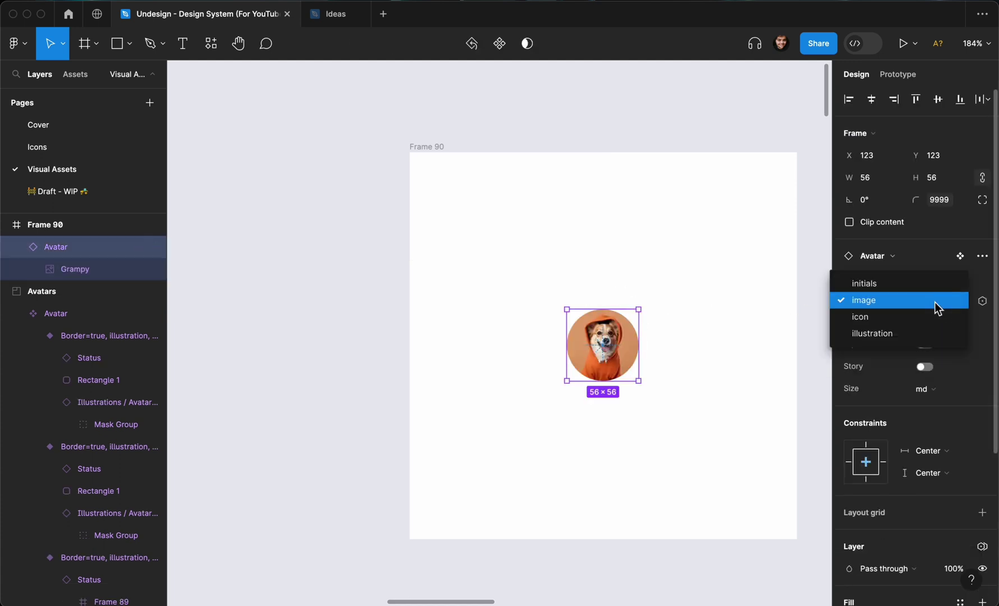
pyautogui.click(935, 302)
pyautogui.click(928, 324)
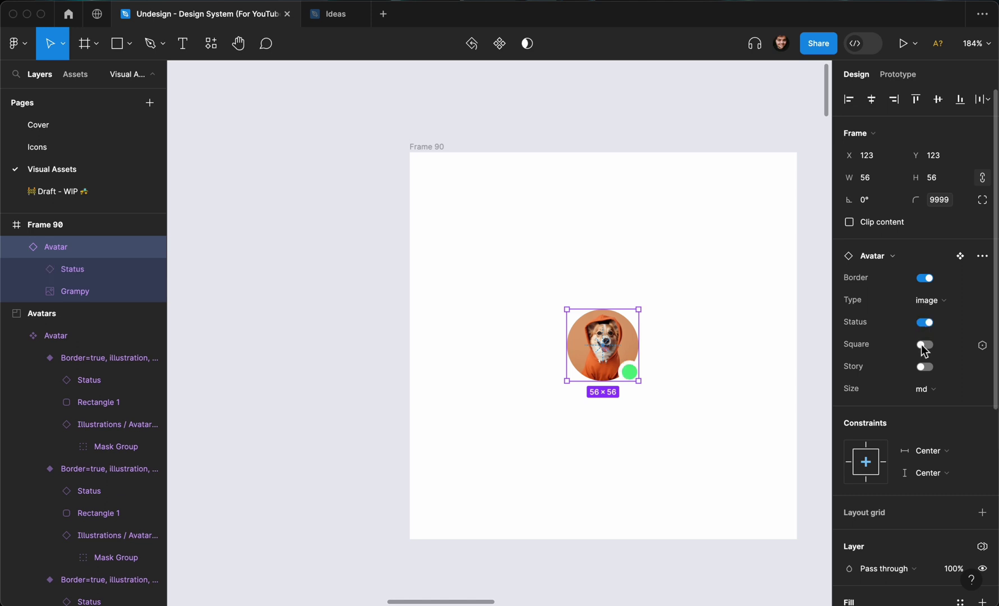
pyautogui.click(924, 345)
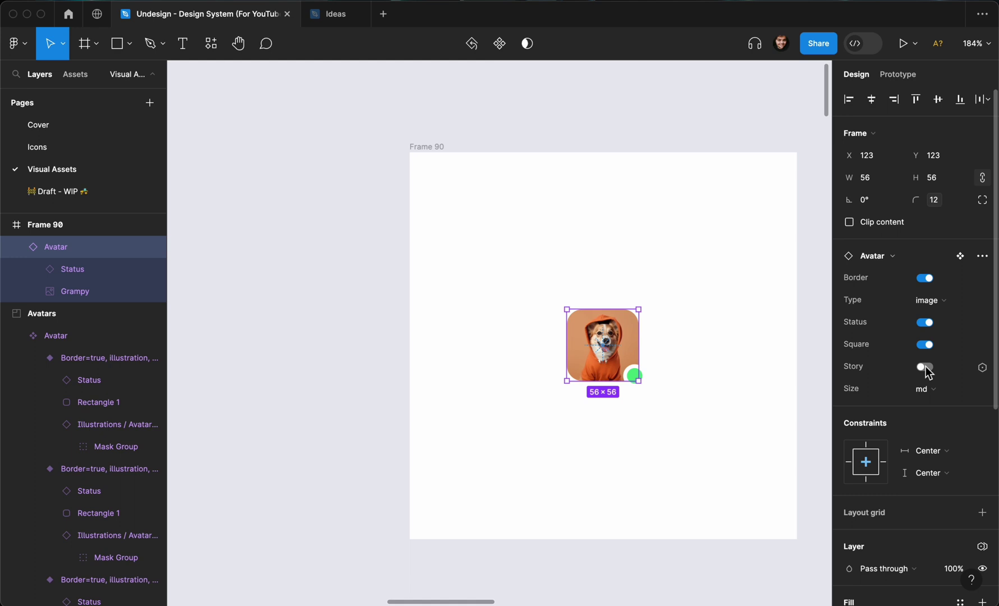
pyautogui.click(923, 368)
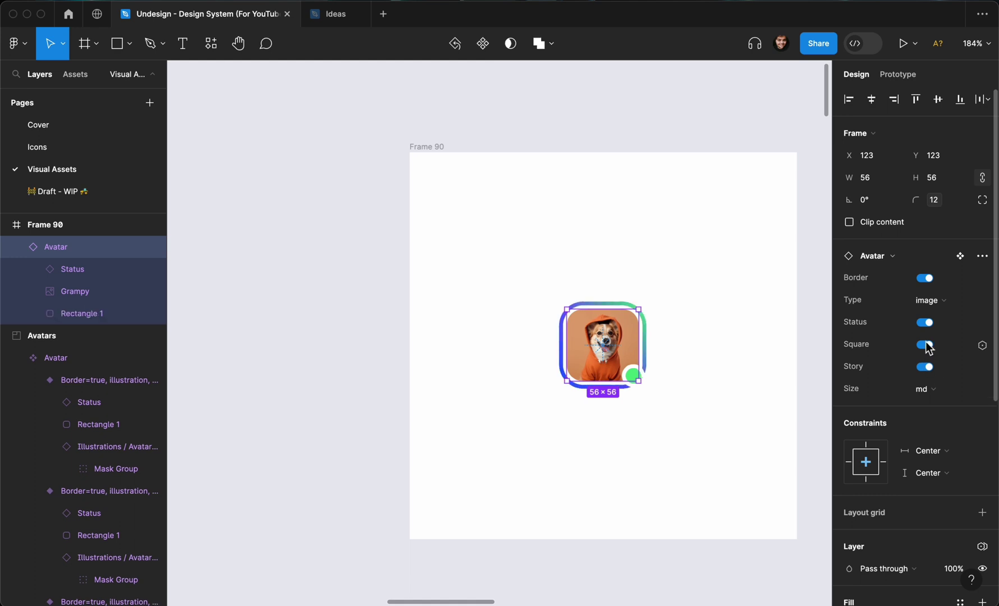
pyautogui.click(926, 345)
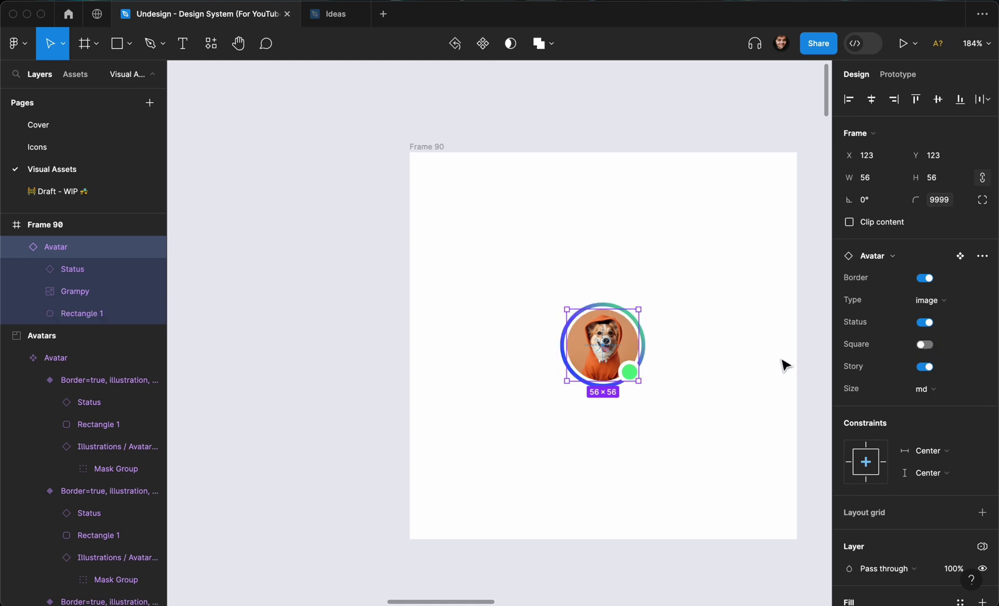
pyautogui.click(921, 302)
# Set Type to icon, try the user-octagon icon, then undo back to the user icon
pyautogui.click(917, 318)
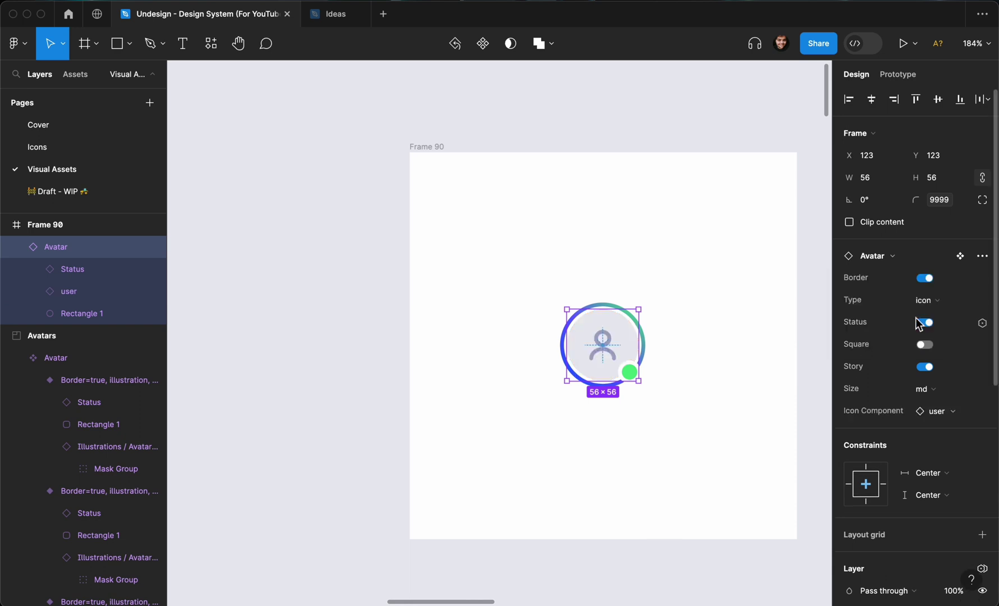
pyautogui.click(935, 411)
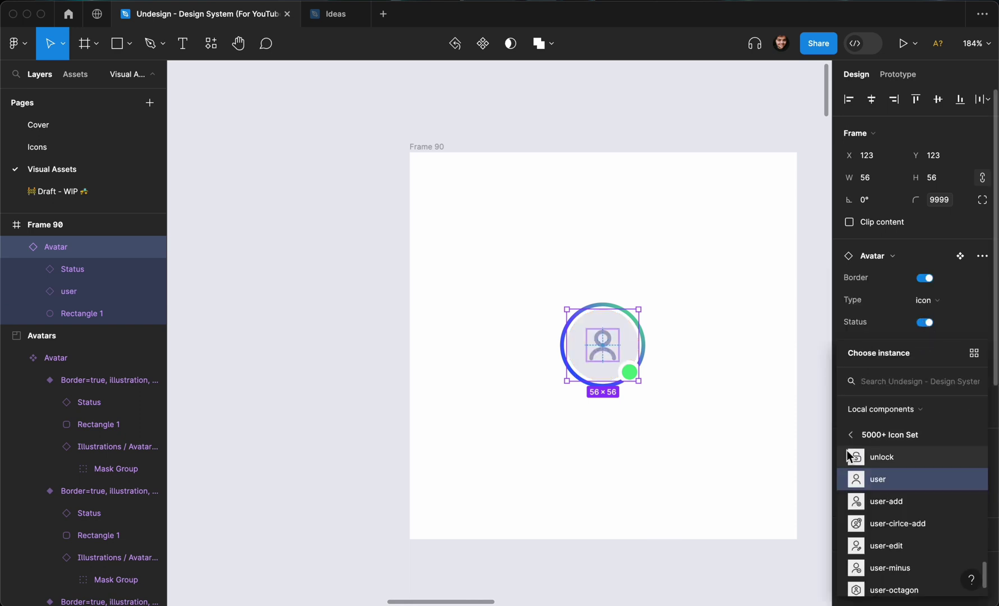
pyautogui.scroll(-4, 875, 490)
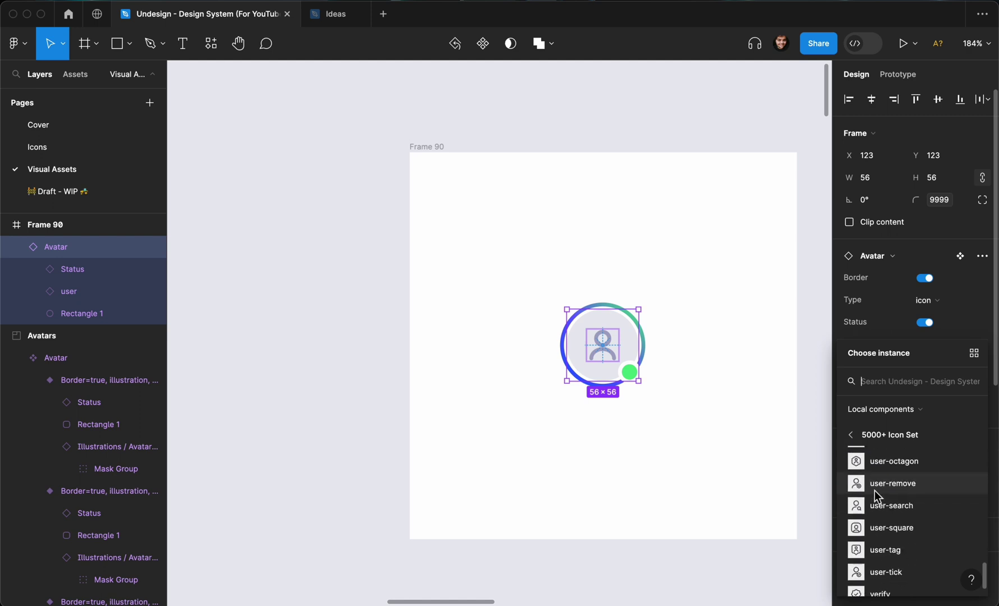
pyautogui.click(882, 486)
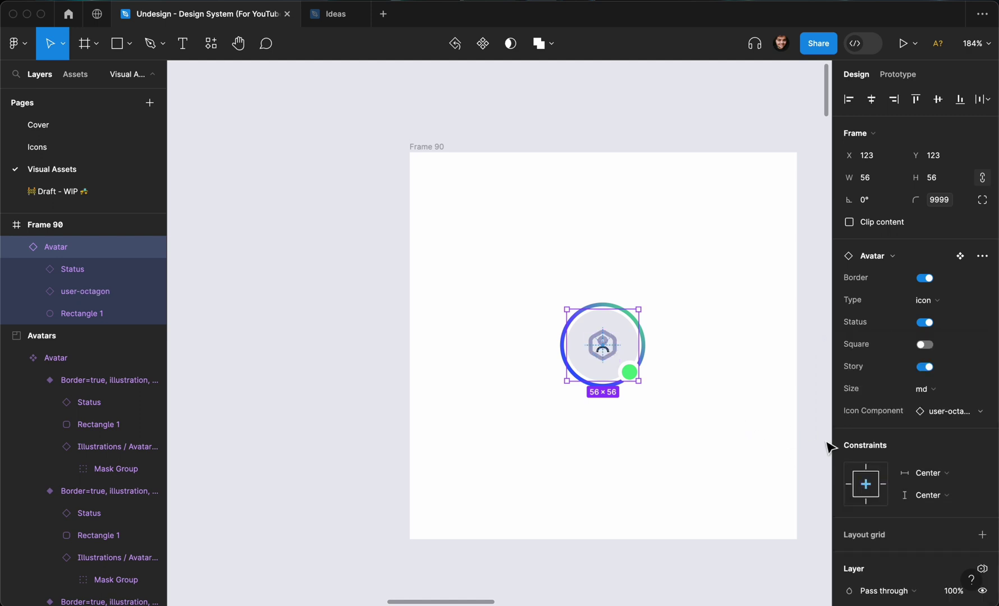
pyautogui.scroll(-5, 912, 432)
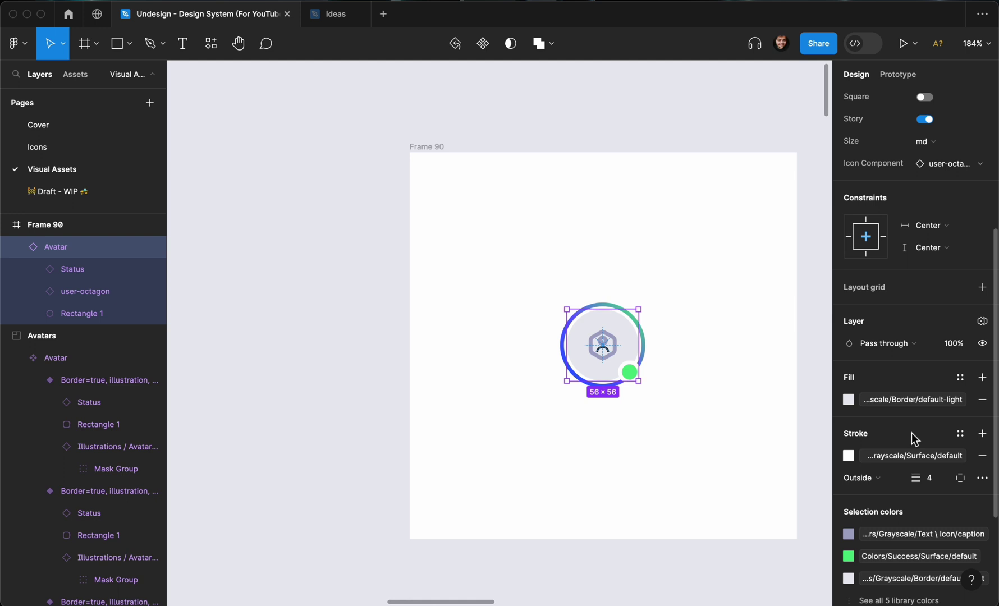
pyautogui.hotkey('ctrl', 'z')
pyautogui.scroll(5, 882, 358)
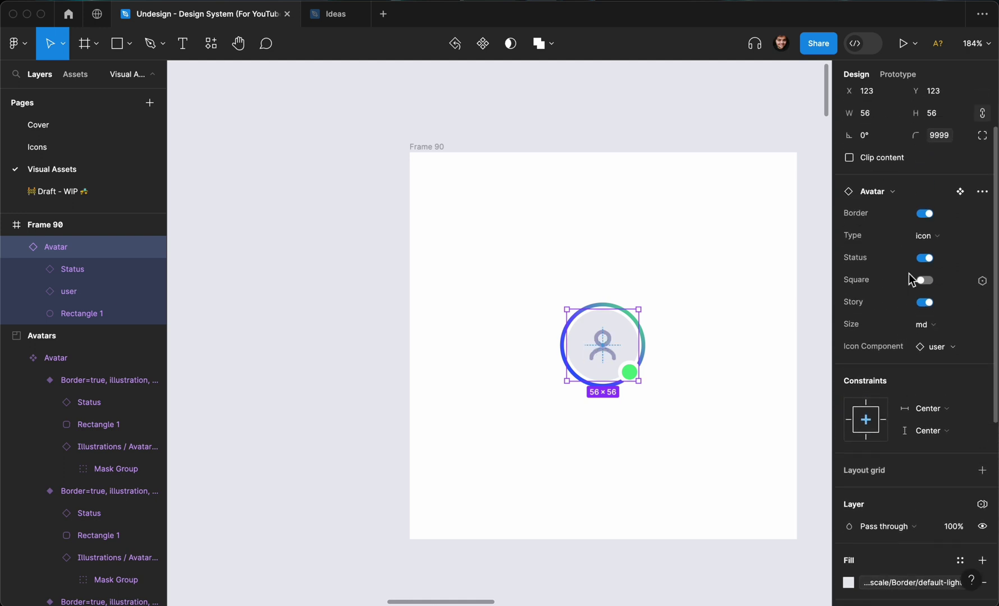
# Switch Type to illustration and swap in a different illustrated character
pyautogui.click(935, 245)
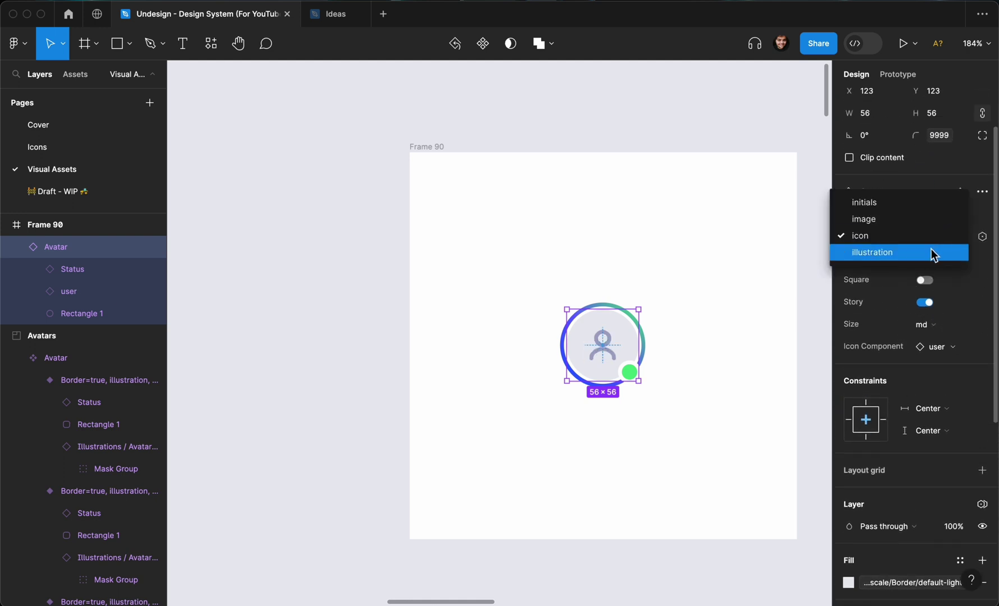
pyautogui.click(932, 250)
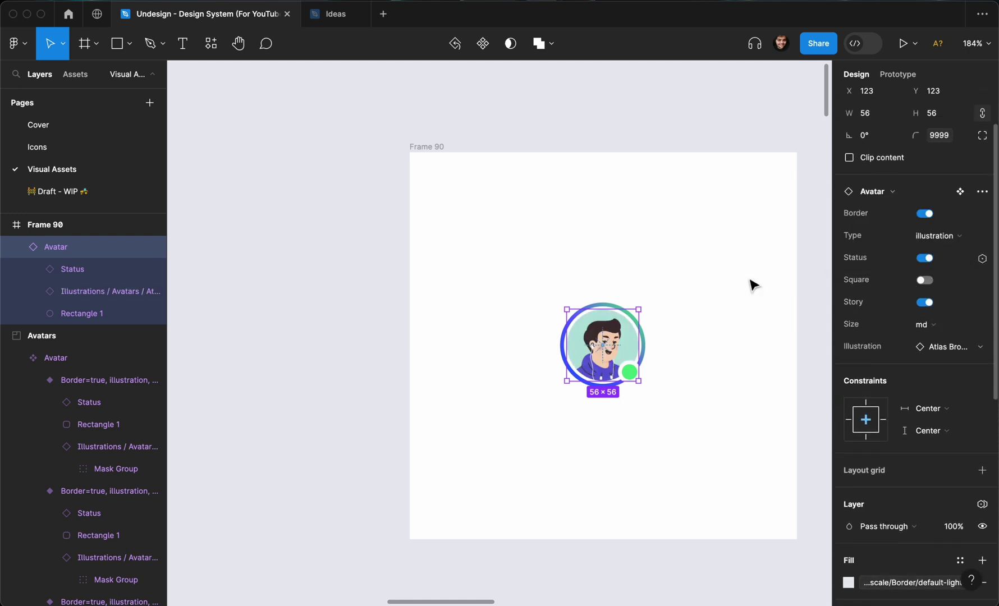
pyautogui.click(949, 350)
pyautogui.scroll(-1, 916, 416)
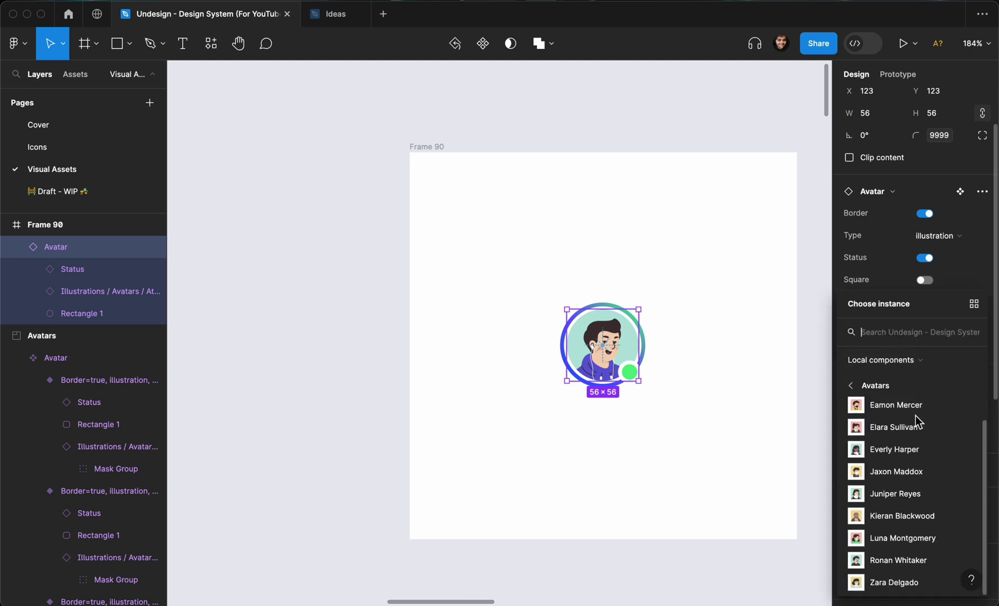
pyautogui.click(896, 473)
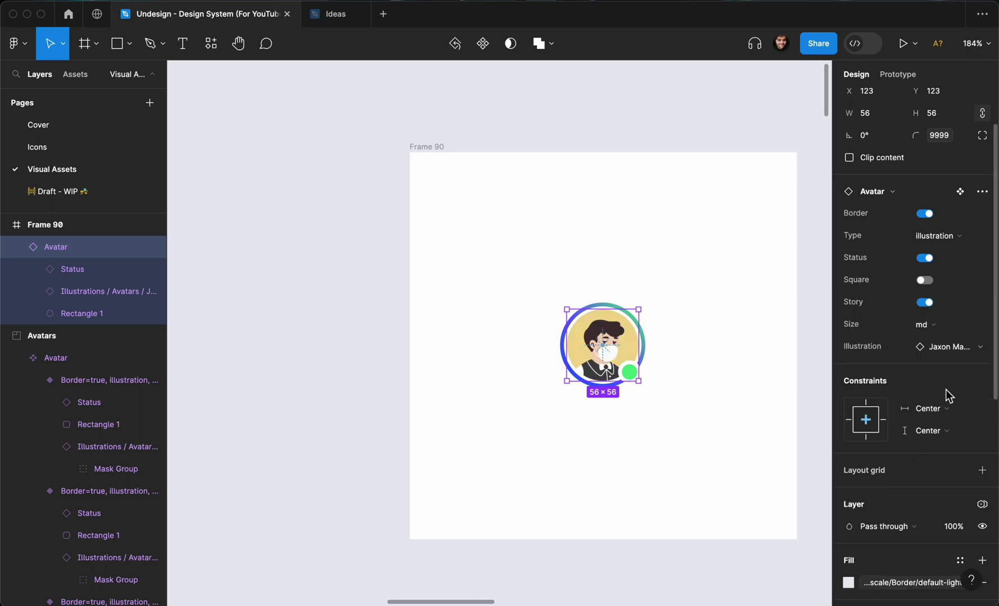
pyautogui.click(961, 353)
pyautogui.click(904, 524)
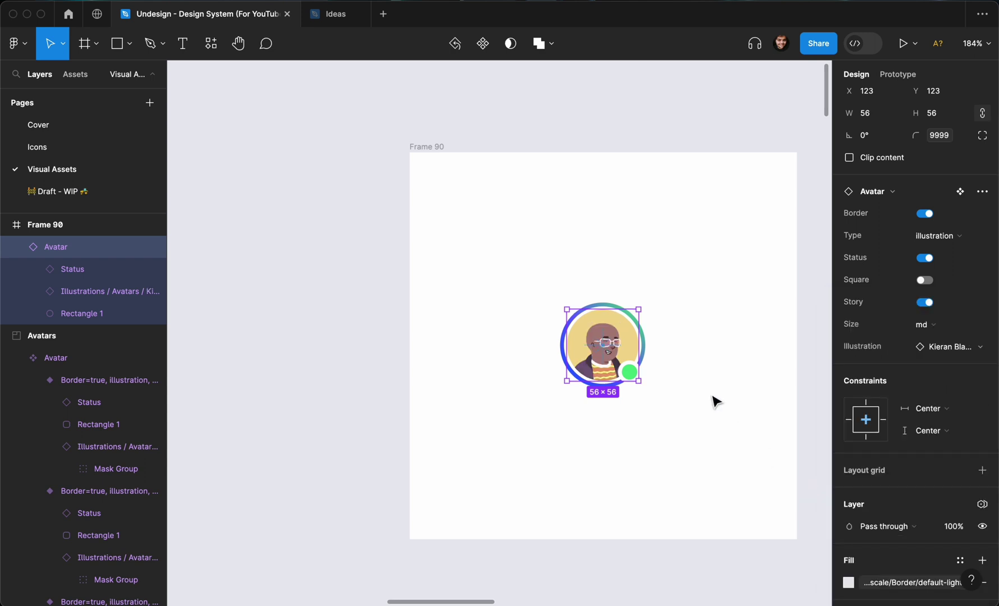
# Keep the avatar at size md and deselect it to preview the illustrated result
pyautogui.click(922, 324)
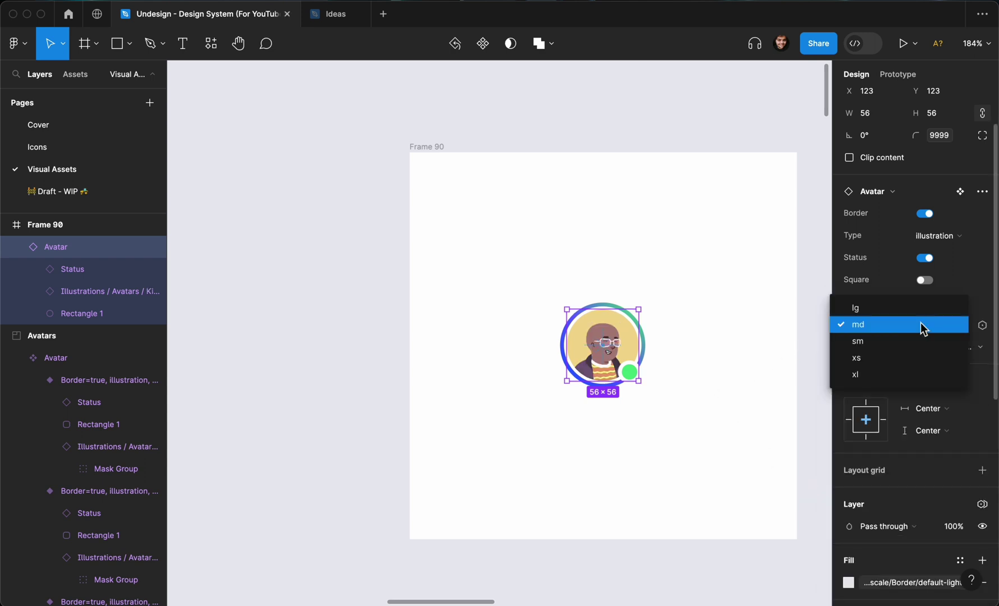
pyautogui.click(718, 295)
pyautogui.scroll(-3, 719, 298)
pyautogui.click(718, 292)
pyautogui.click(631, 308)
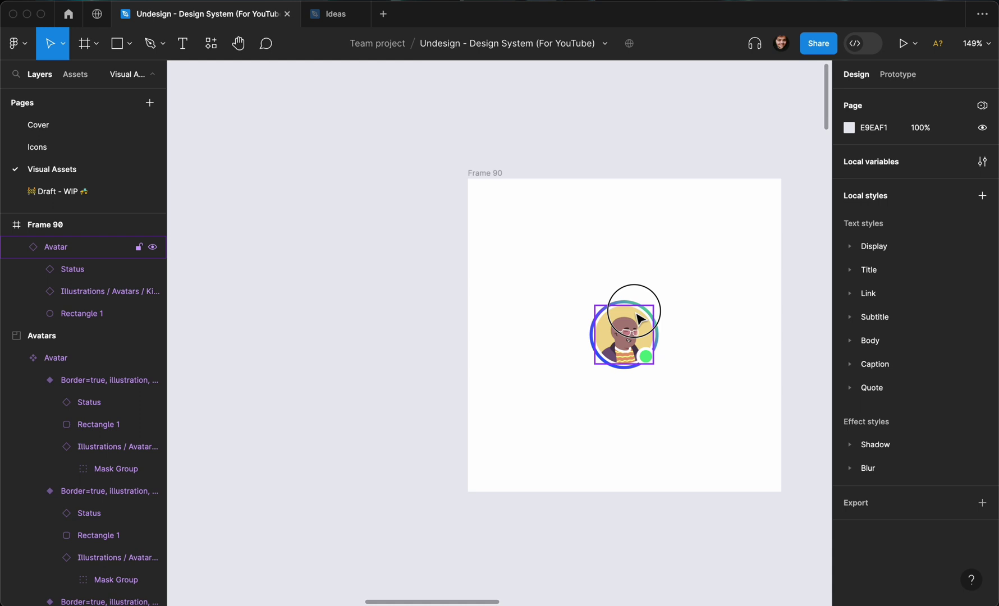
pyautogui.click(660, 261)
pyautogui.scroll(-2, 661, 261)
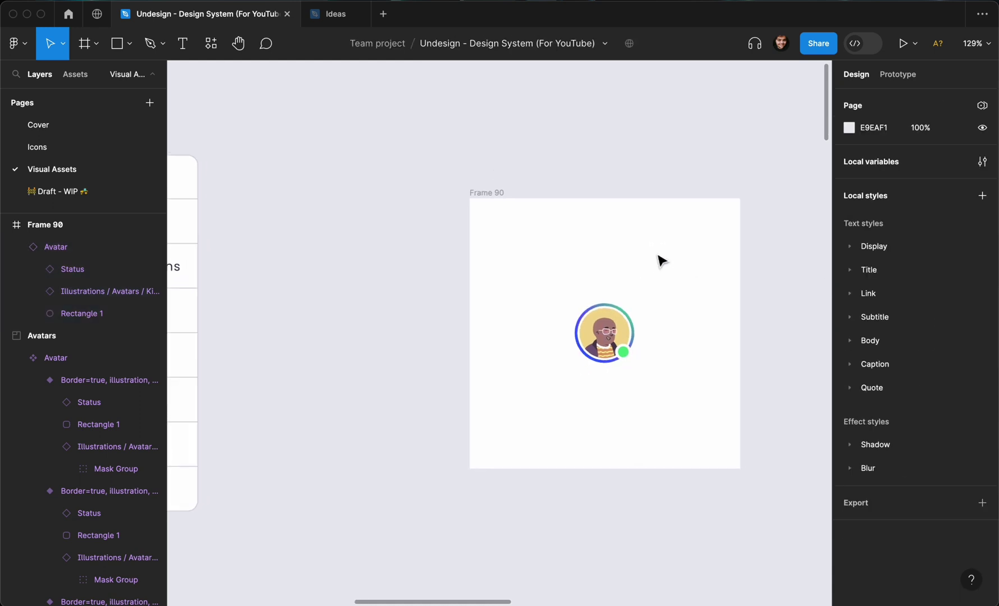
pyautogui.hscroll(2, 660, 262)
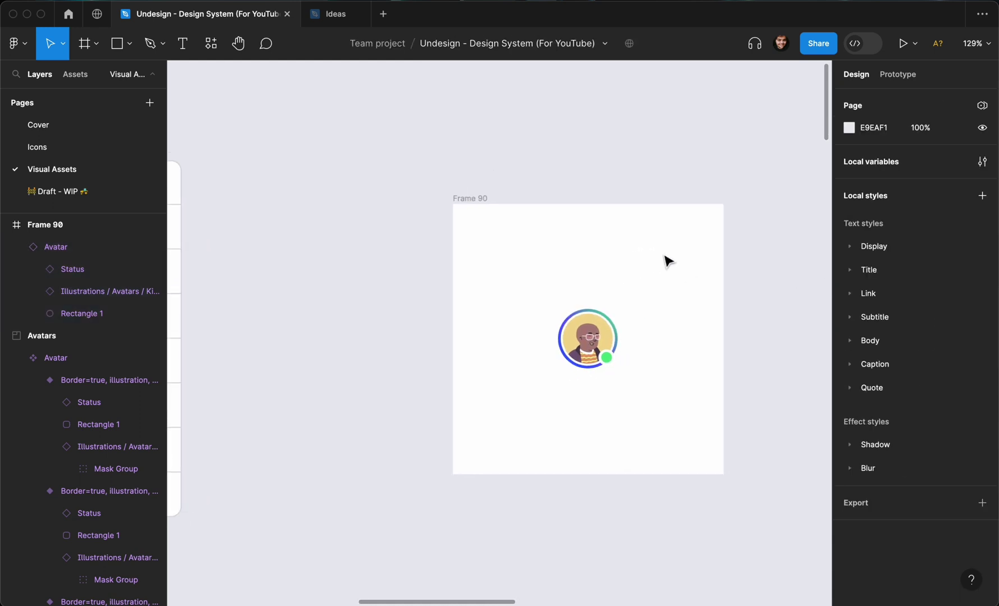